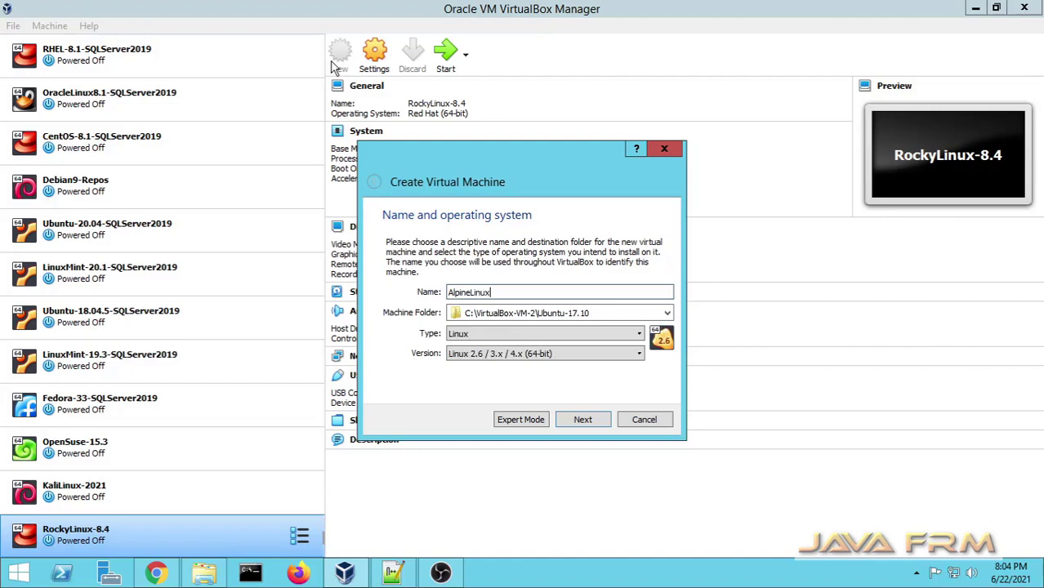
Name the new virtual machine AlpineLinux-3.14 and set its memory size to 8192 MB.
{"action": "type", "text": "-3.14"}
{"action": "left_click", "coordinate": [572, 418]}
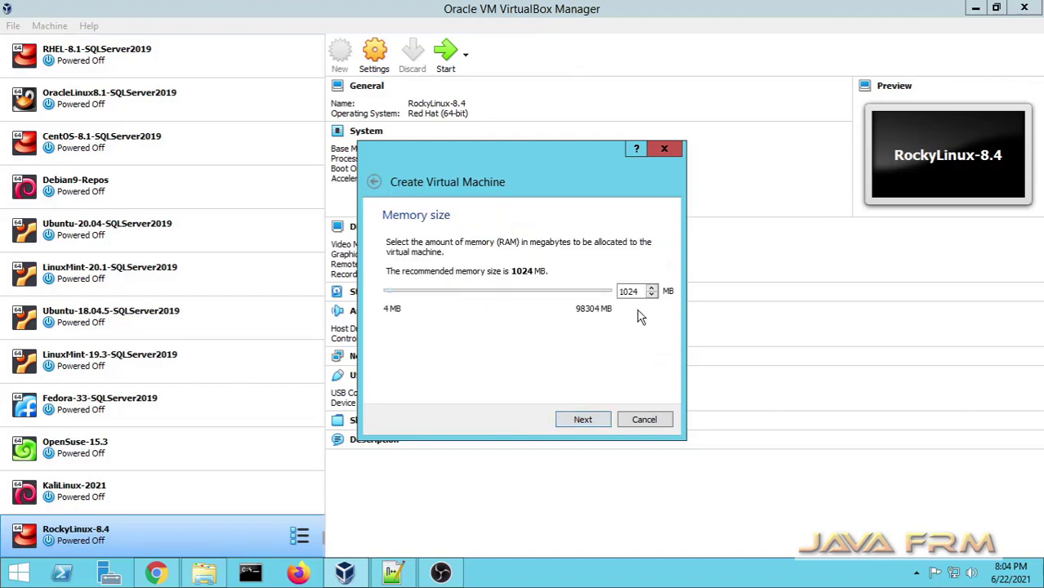
{"action": "left_click_drag", "start_coordinate": [637, 291], "coordinate": [474, 292]}
{"action": "type", "text": "8192"}
{"action": "left_click", "coordinate": [599, 421]}
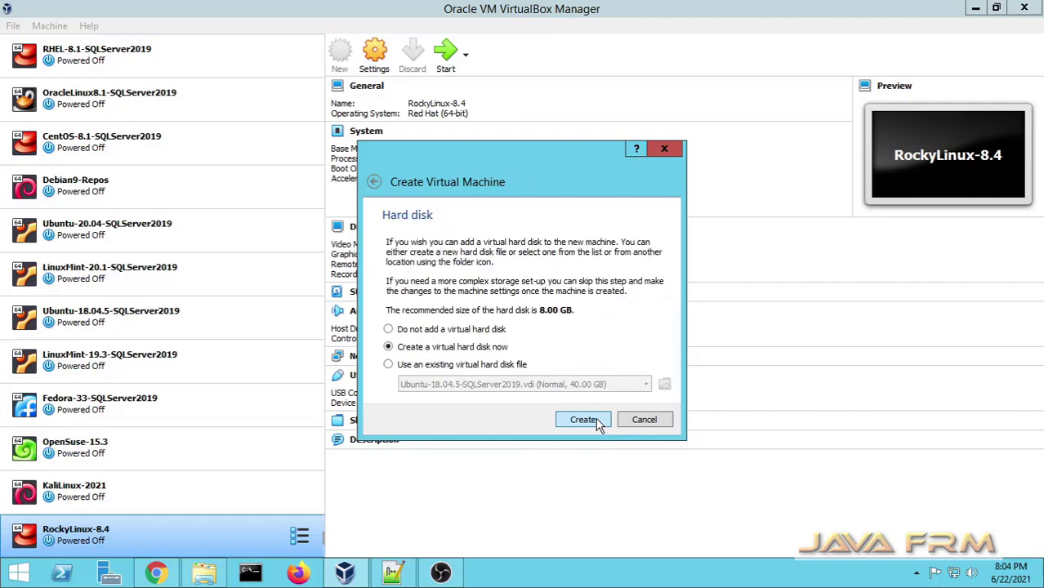
Create a dynamically allocated VDI virtual hard disk of 40 GB for the new machine.
{"action": "left_click", "coordinate": [583, 419]}
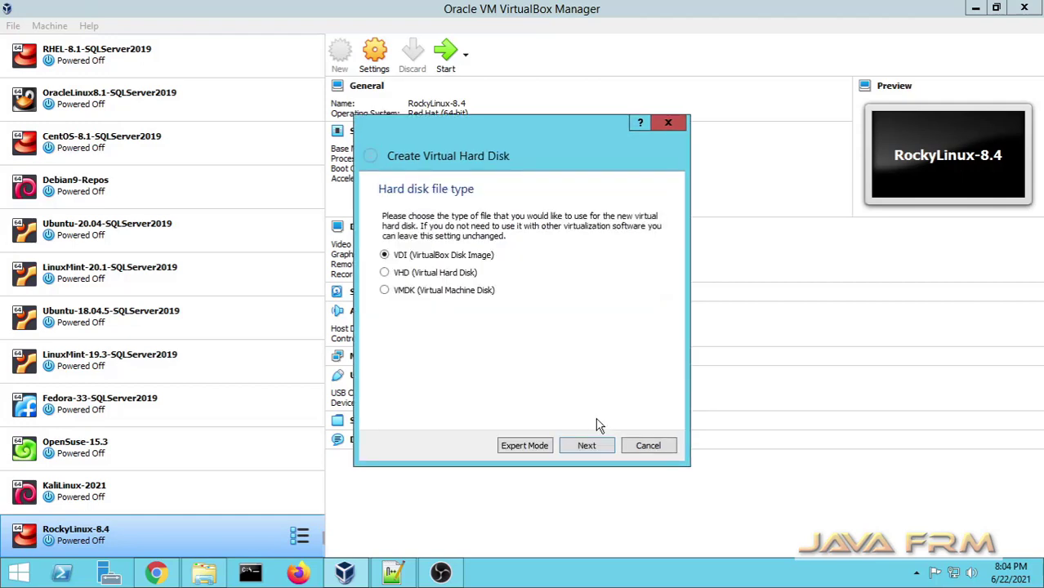
{"action": "left_click", "coordinate": [587, 448]}
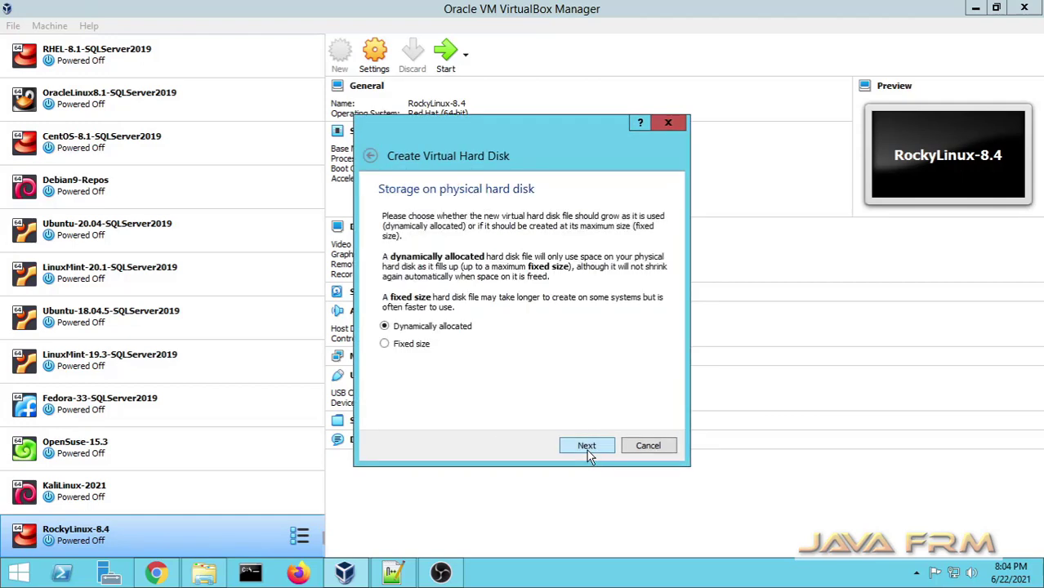
{"action": "left_click", "coordinate": [586, 447]}
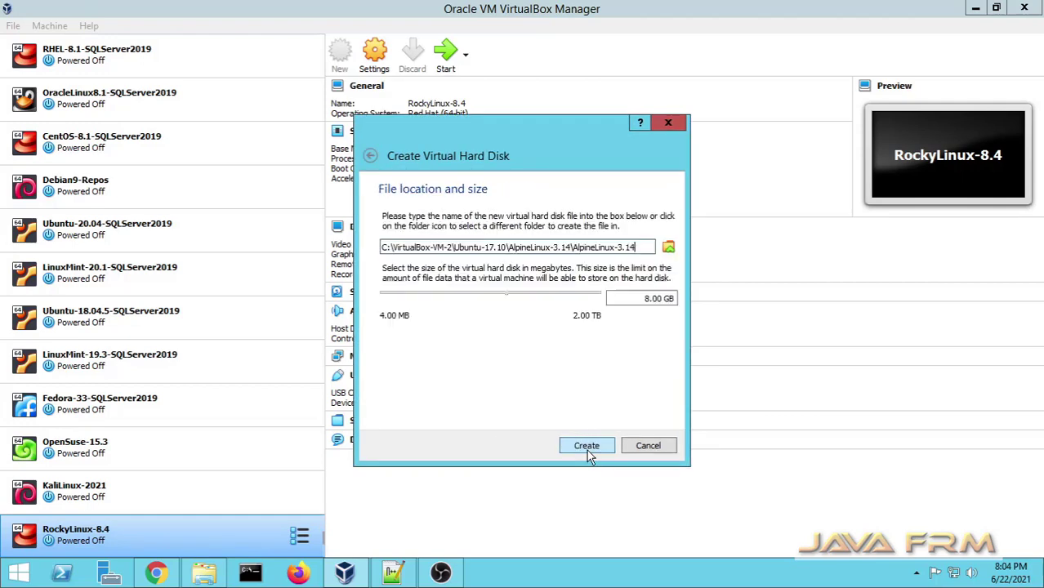
{"action": "left_click", "coordinate": [650, 300]}
{"action": "key", "text": "BackSpace"}
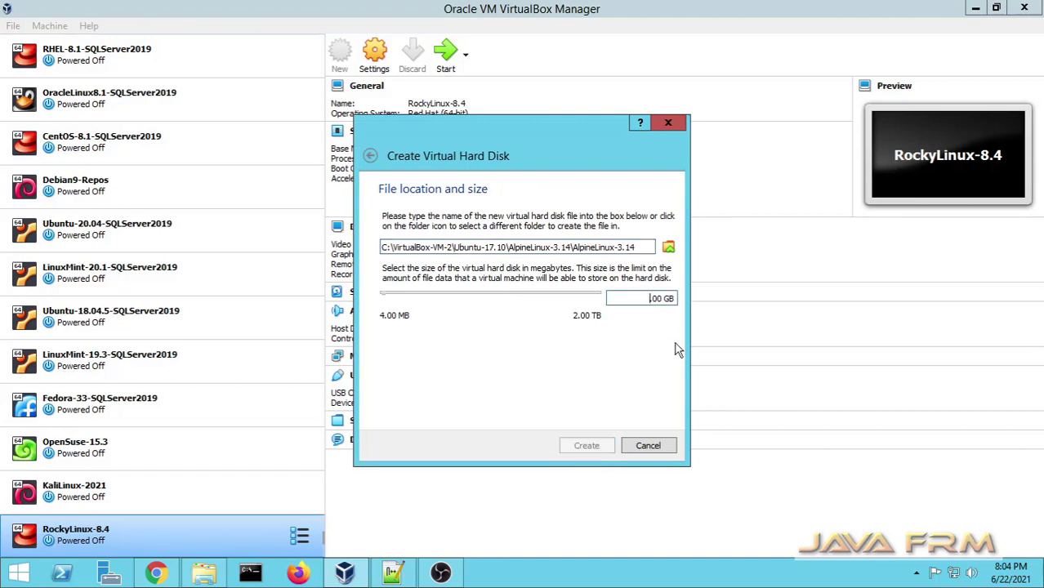
{"action": "type", "text": "40."}
{"action": "left_click", "coordinate": [603, 448]}
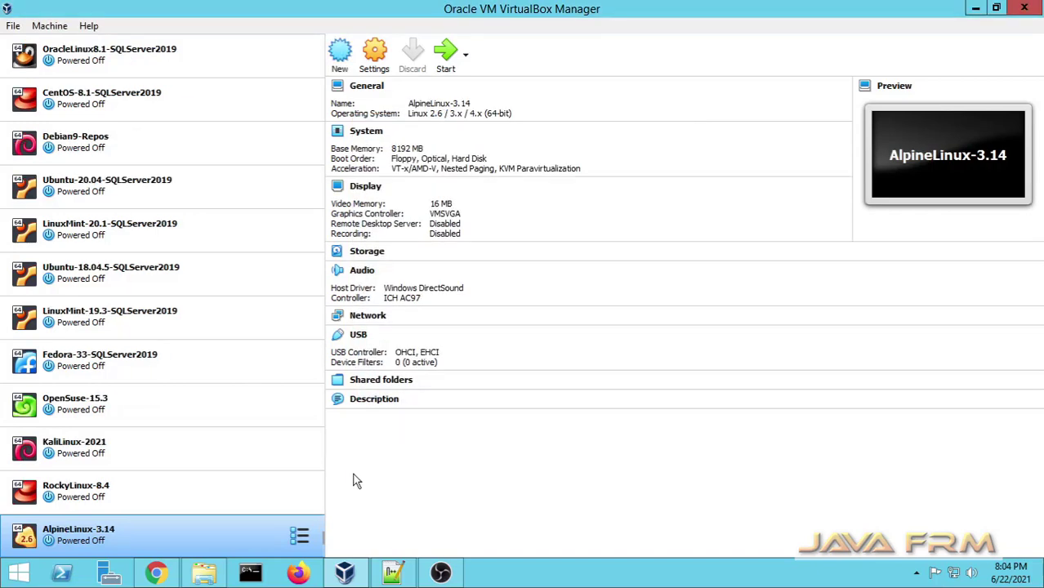
In the AlpineLinux-3.14 system settings, disable floppy booting and place Floppy below Hard Disk in the boot order.
{"action": "right_click", "coordinate": [221, 552]}
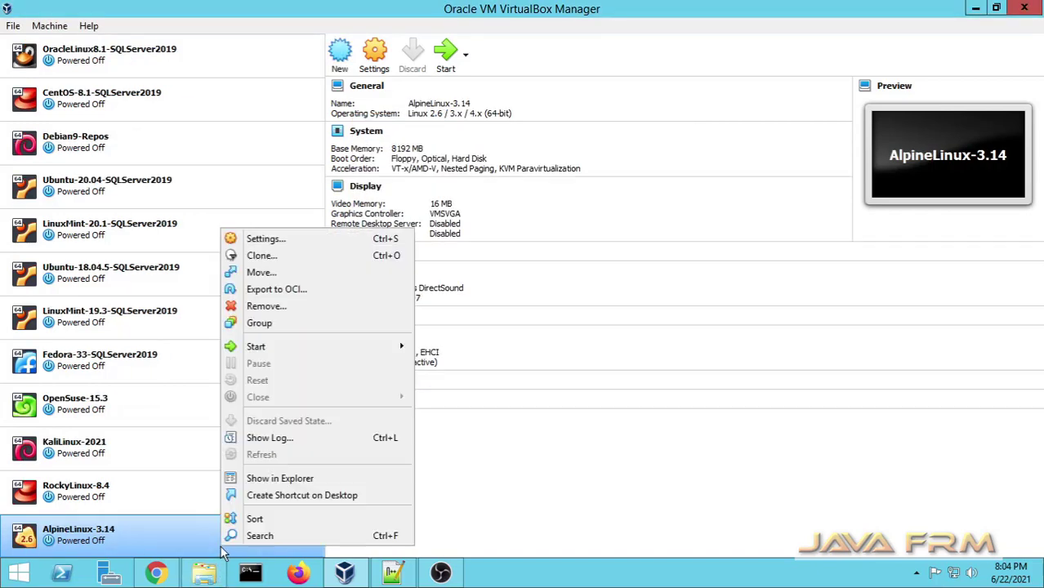
{"action": "left_click", "coordinate": [299, 240]}
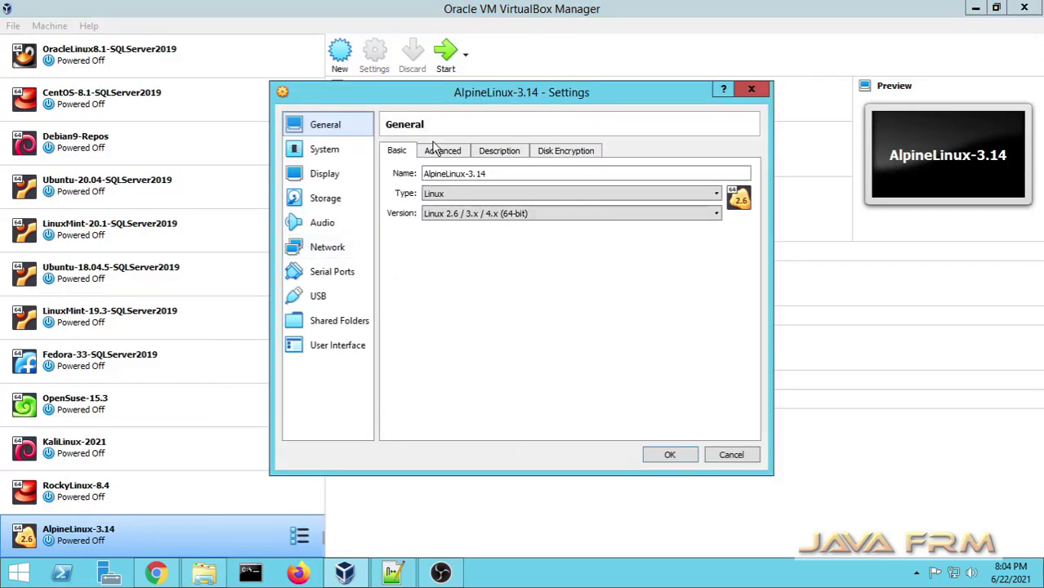
{"action": "left_click", "coordinate": [326, 150]}
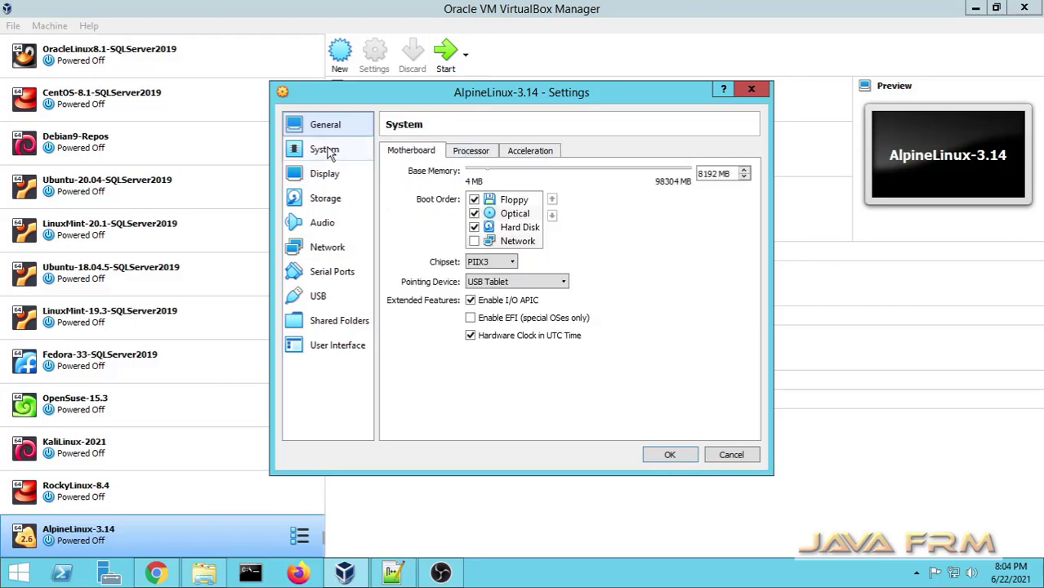
{"action": "left_click", "coordinate": [474, 201]}
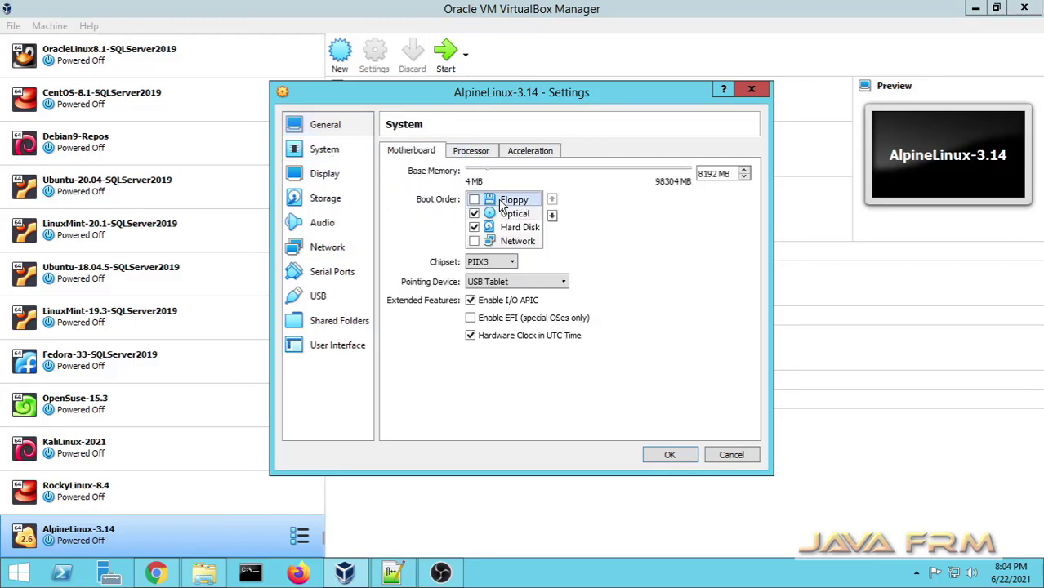
{"action": "left_click", "coordinate": [552, 216]}
{"action": "left_click", "coordinate": [552, 216]}
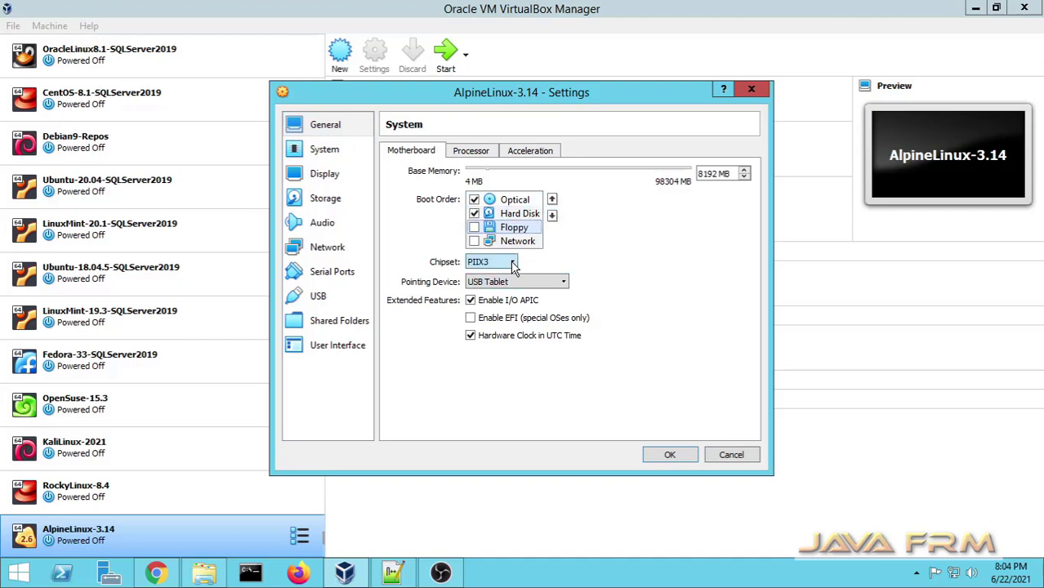
Set the virtual machine's processor count to 4 and check the acceleration and display settings.
{"action": "left_click", "coordinate": [473, 151]}
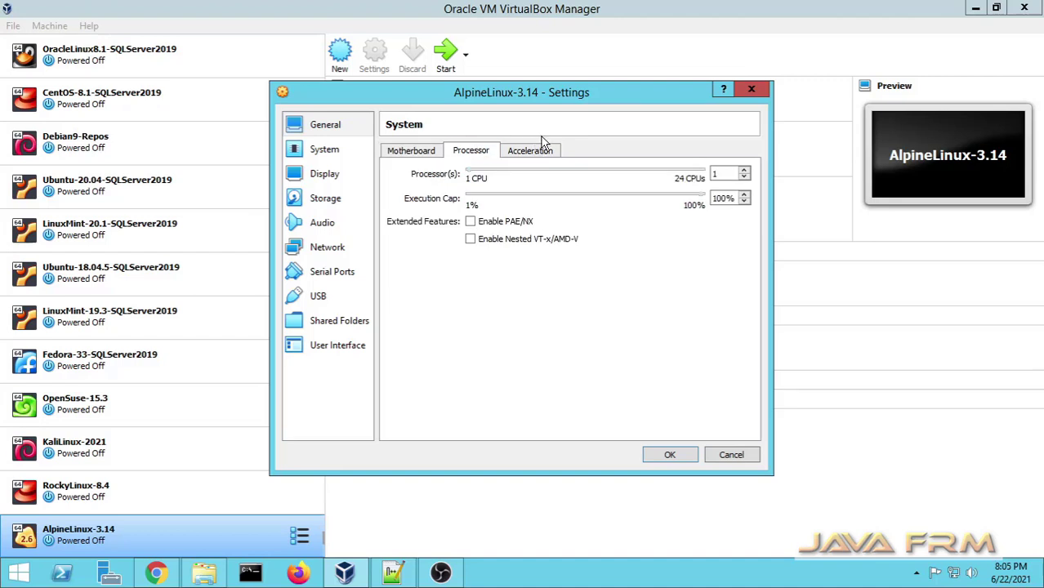
{"action": "left_click", "coordinate": [744, 171]}
{"action": "left_click", "coordinate": [527, 155]}
{"action": "left_click", "coordinate": [326, 173]}
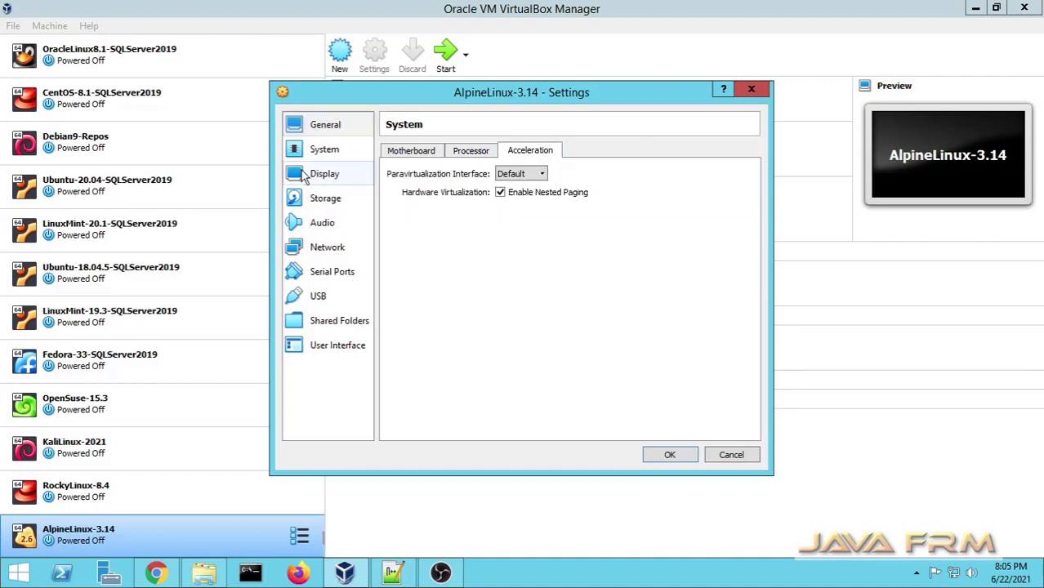
Open the optical disk selector for the empty IDE drive in the storage settings.
{"action": "left_click", "coordinate": [331, 198]}
{"action": "left_click", "coordinate": [433, 189]}
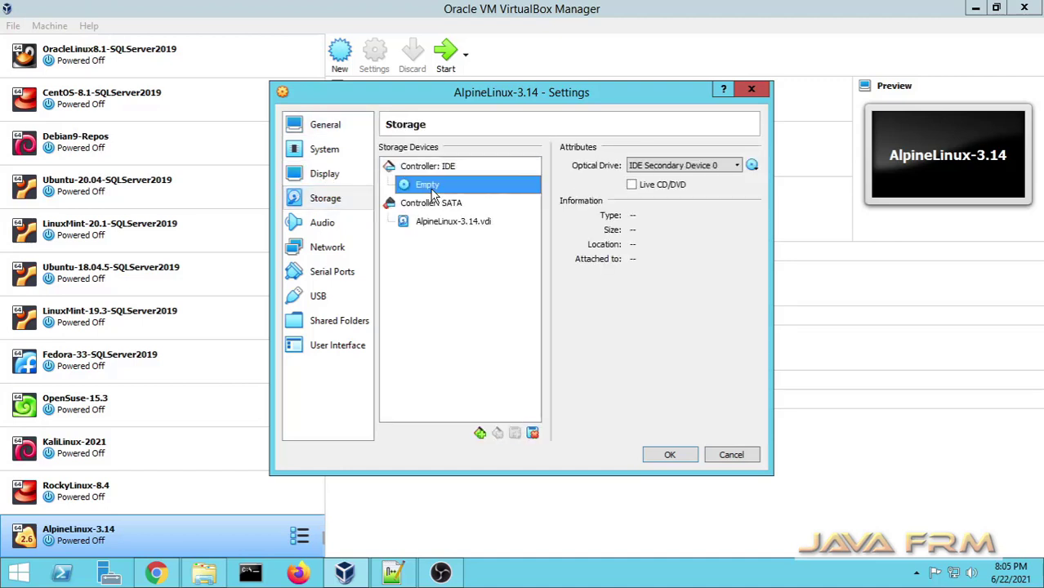
{"action": "left_click", "coordinate": [752, 167]}
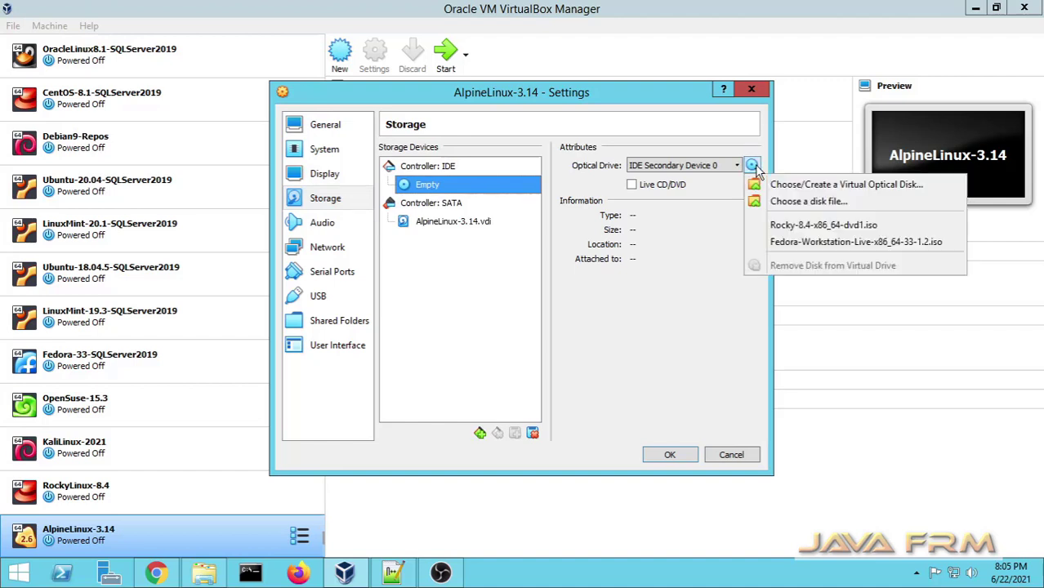
{"action": "left_click", "coordinate": [805, 187]}
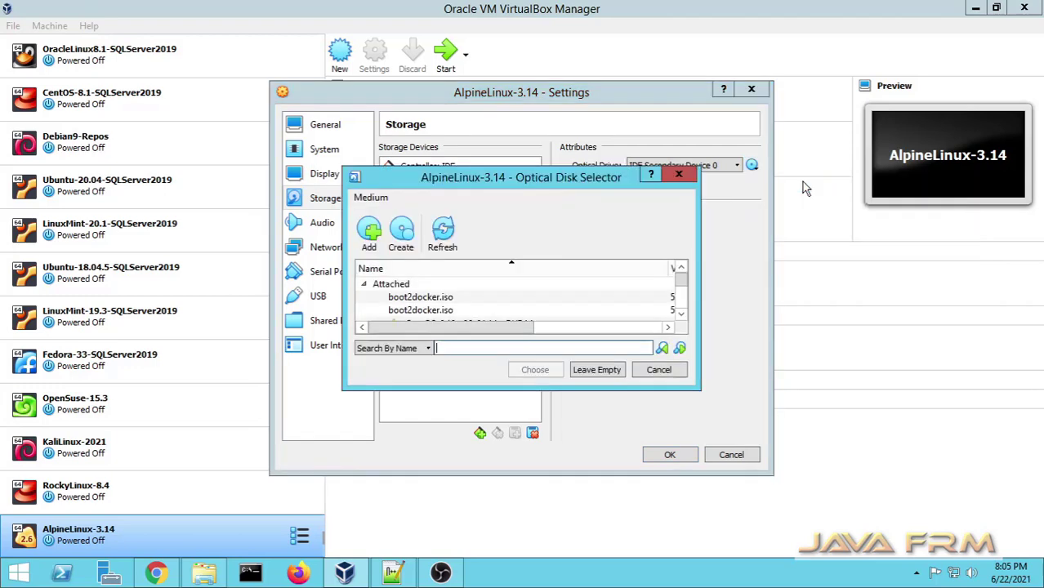
Add the alpine-extended-3.14.0-x86_64 image from the LinuxOS-ISO folder on drive D and attach it to the optical drive.
{"action": "left_click", "coordinate": [367, 231]}
{"action": "left_click", "coordinate": [402, 366]}
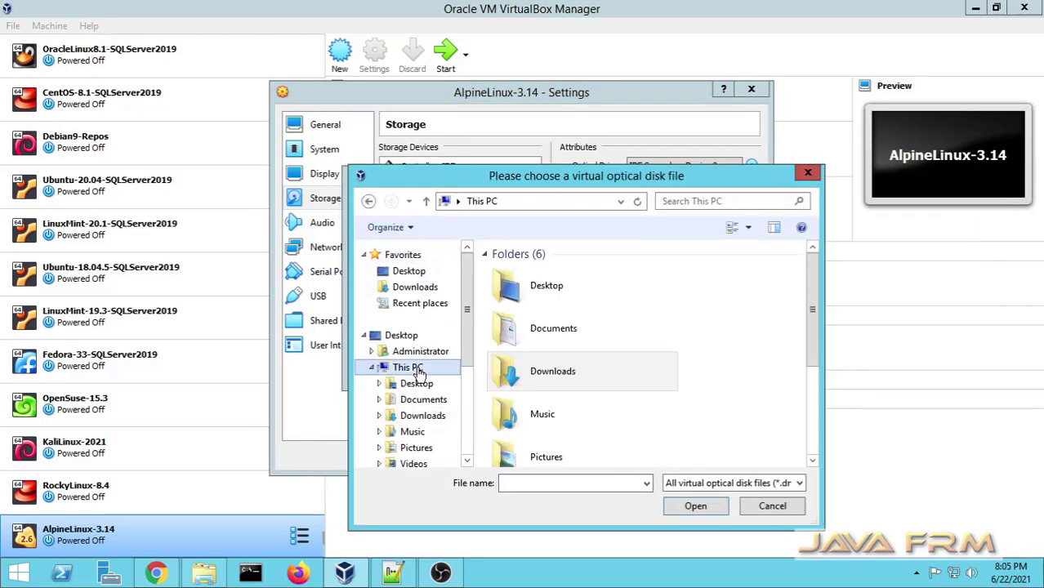
{"action": "left_click_drag", "start_coordinate": [812, 314], "coordinate": [805, 432]}
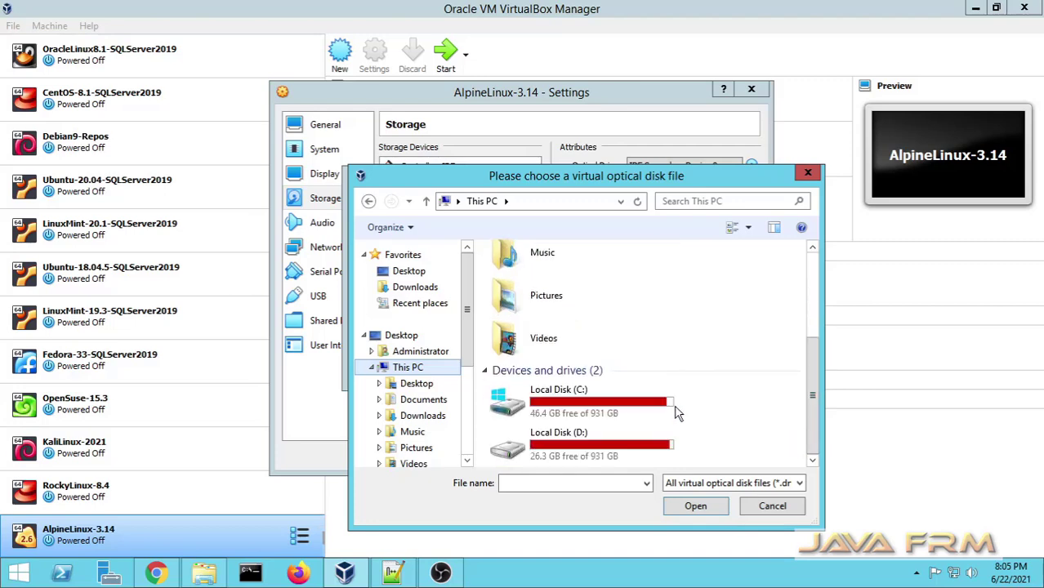
{"action": "double_click", "coordinate": [594, 457]}
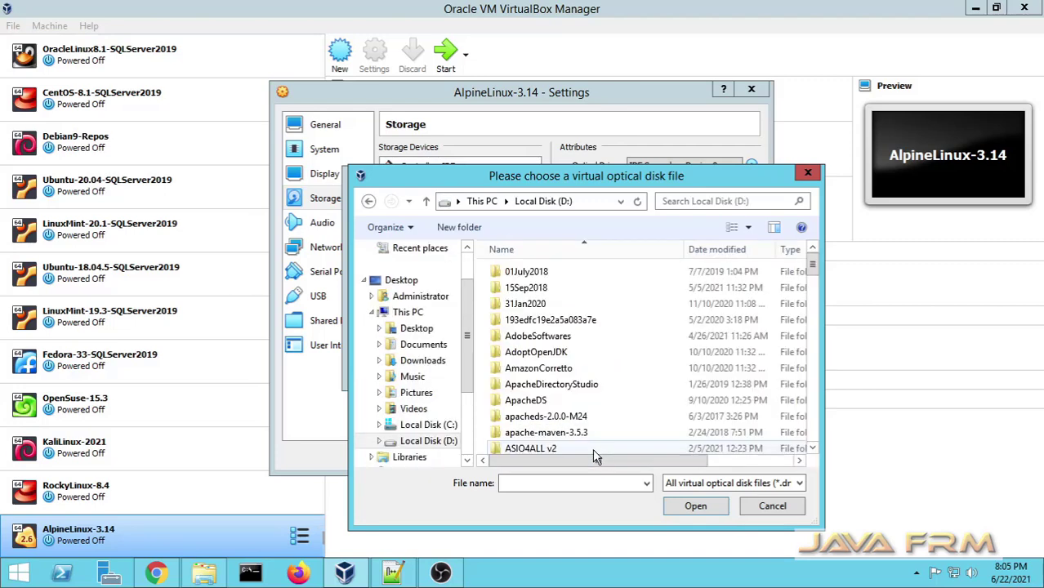
{"action": "scroll", "coordinate": [546, 373], "scroll_direction": "down", "scroll_amount": 4}
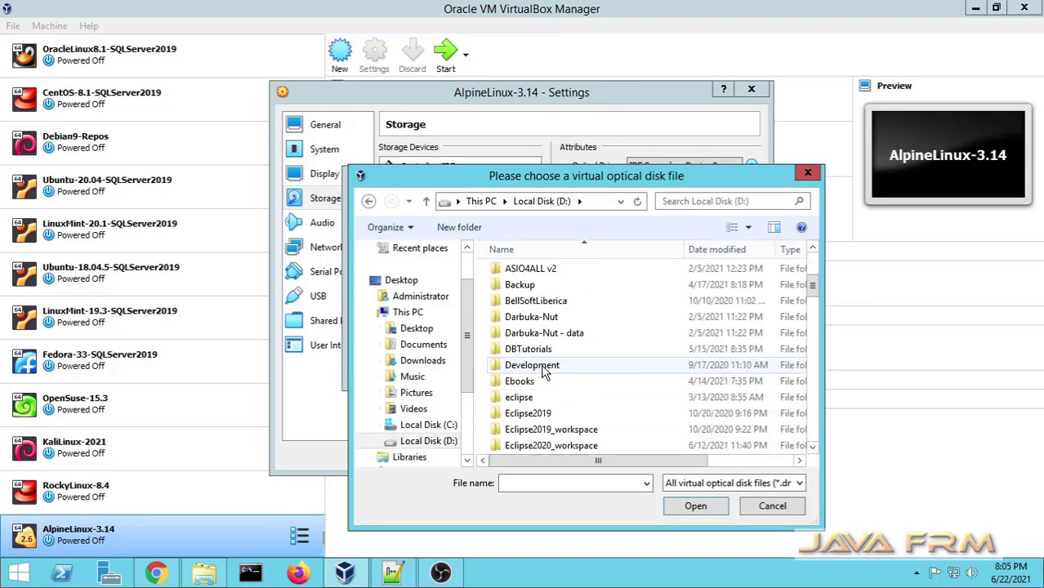
{"action": "scroll", "coordinate": [545, 372], "scroll_direction": "down", "scroll_amount": 9}
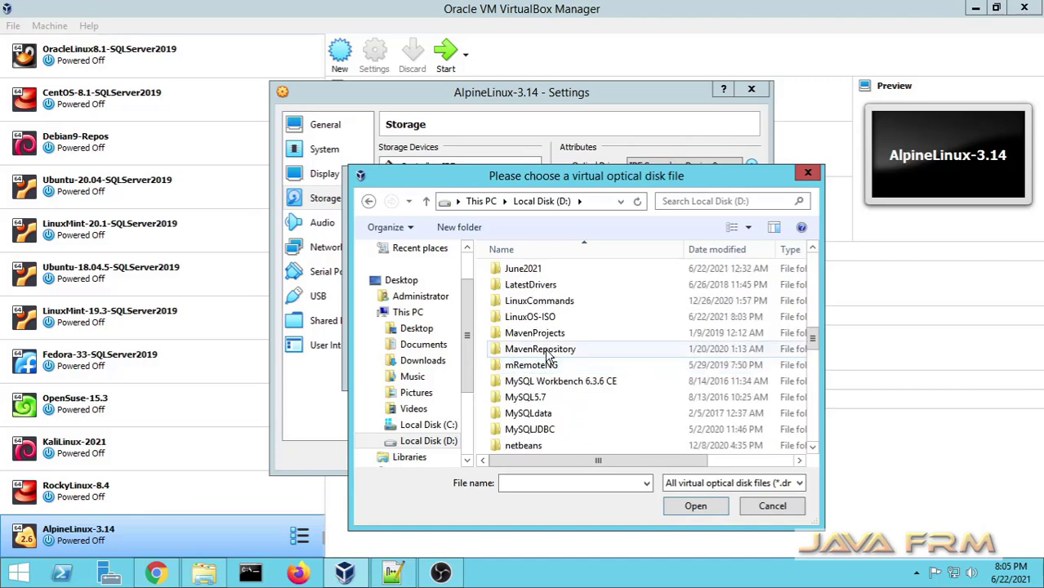
{"action": "double_click", "coordinate": [545, 319]}
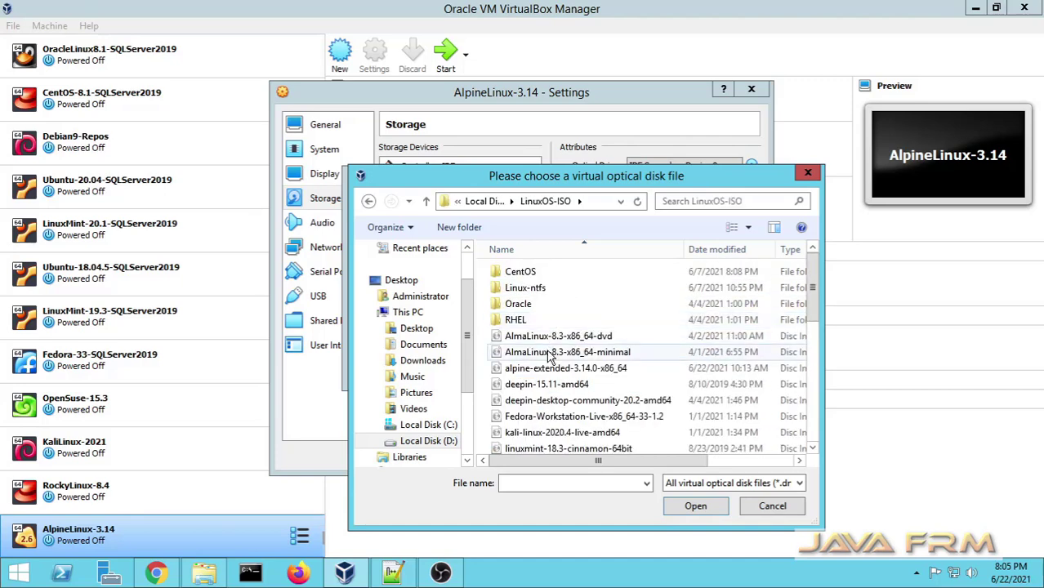
{"action": "left_click", "coordinate": [577, 372]}
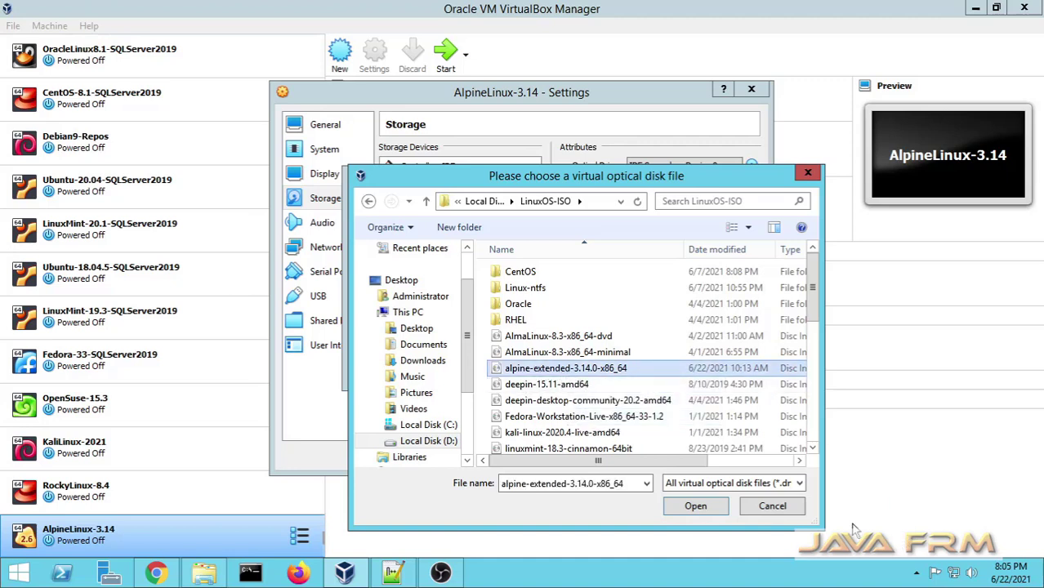
{"action": "left_click", "coordinate": [695, 506]}
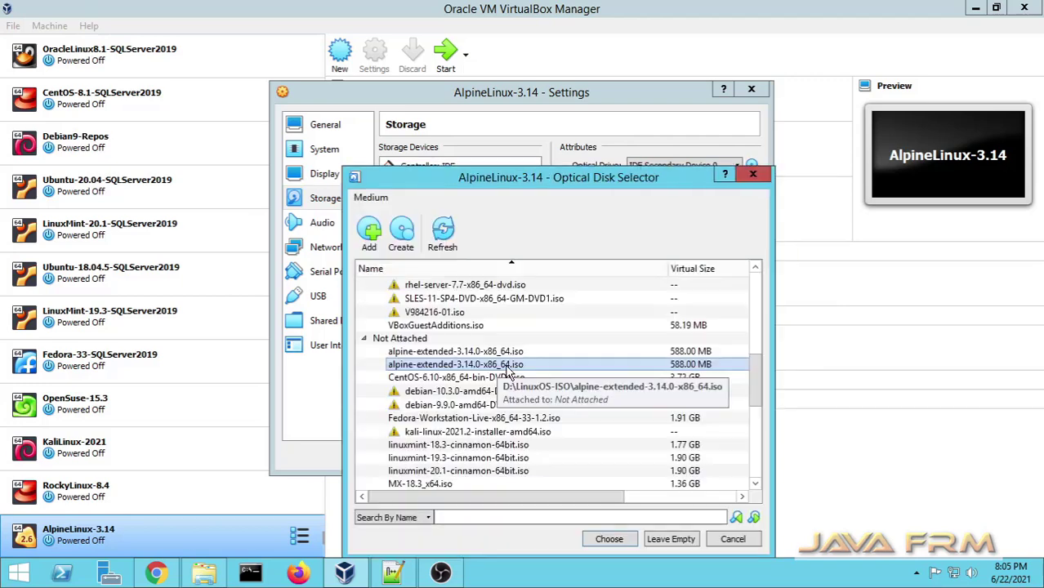
{"action": "left_click", "coordinate": [606, 539]}
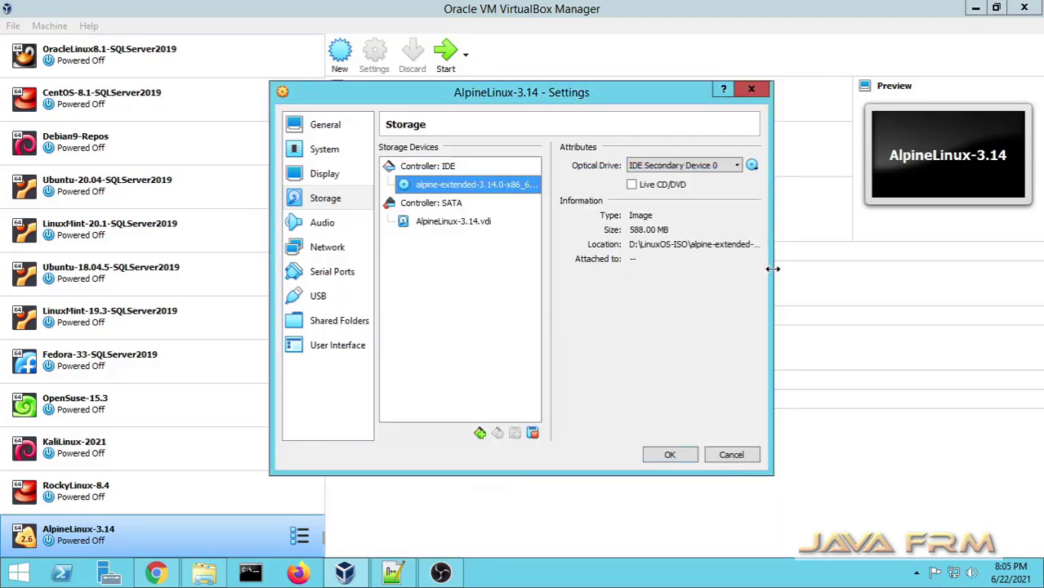
Review the audio, advanced network, serial port and USB settings, and save the virtual machine's configuration.
{"action": "left_click_drag", "start_coordinate": [769, 274], "coordinate": [827, 274]}
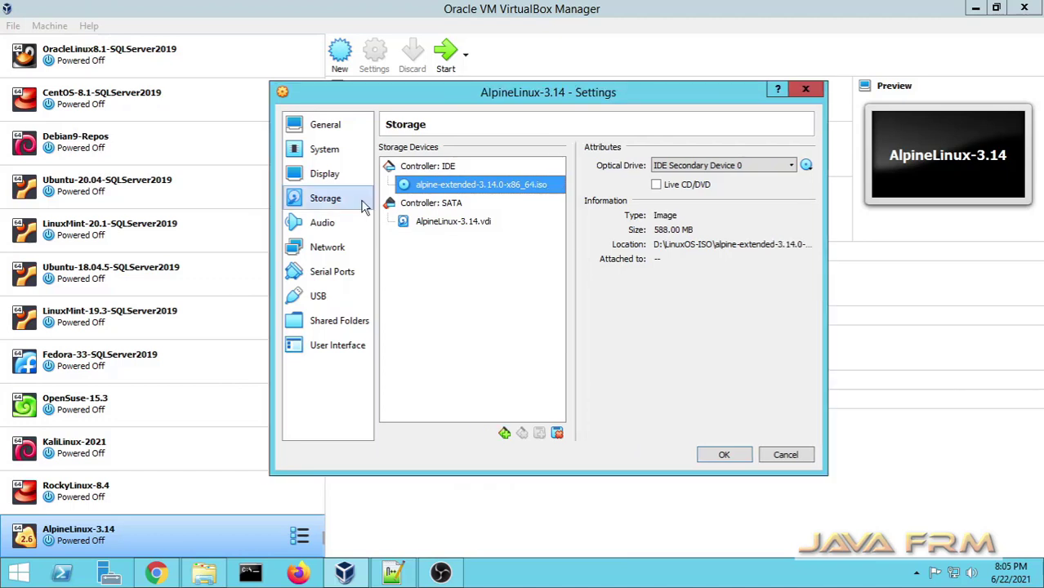
{"action": "left_click", "coordinate": [320, 224]}
{"action": "left_click", "coordinate": [325, 252]}
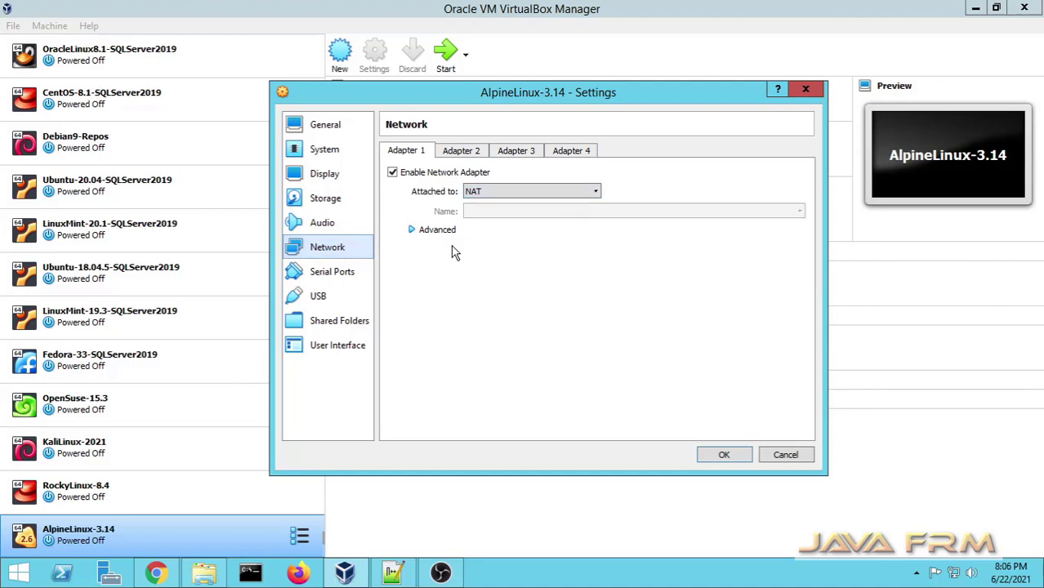
{"action": "left_click", "coordinate": [430, 231]}
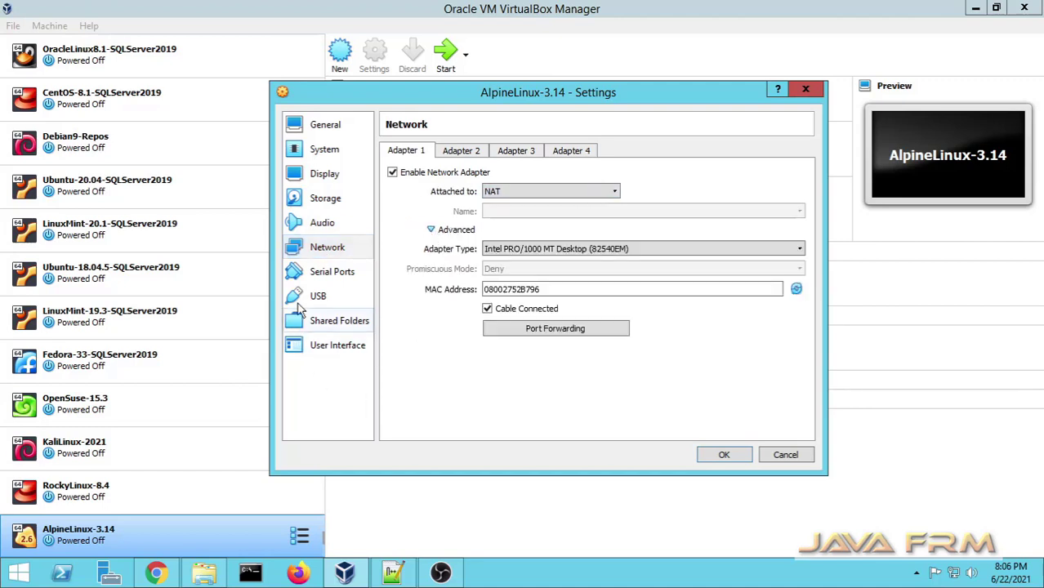
{"action": "left_click", "coordinate": [325, 279]}
{"action": "left_click", "coordinate": [322, 298]}
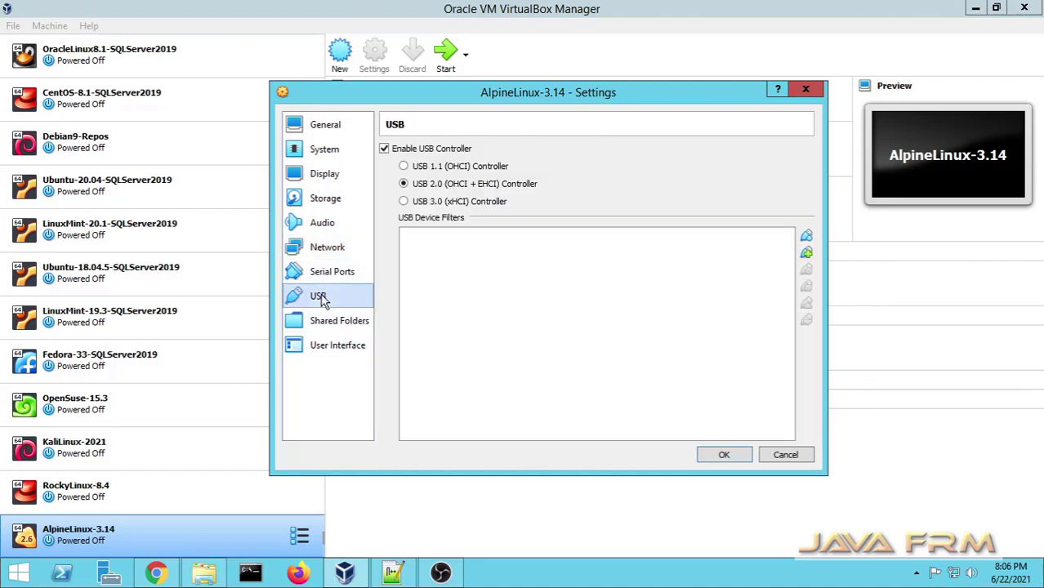
{"action": "left_click", "coordinate": [722, 457]}
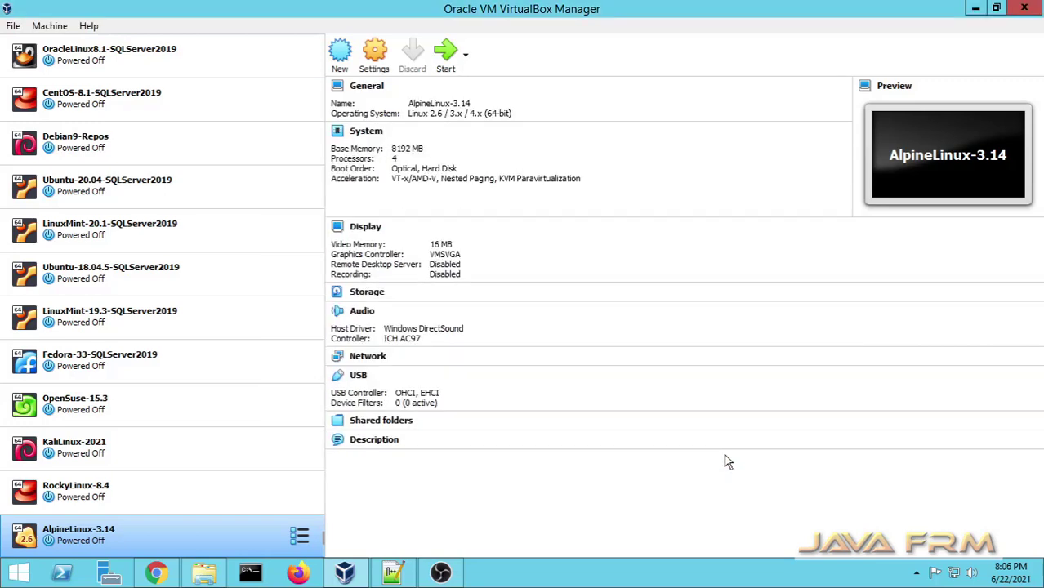
Start the AlpineLinux-3.14 virtual machine and log in as root.
{"action": "right_click", "coordinate": [202, 535]}
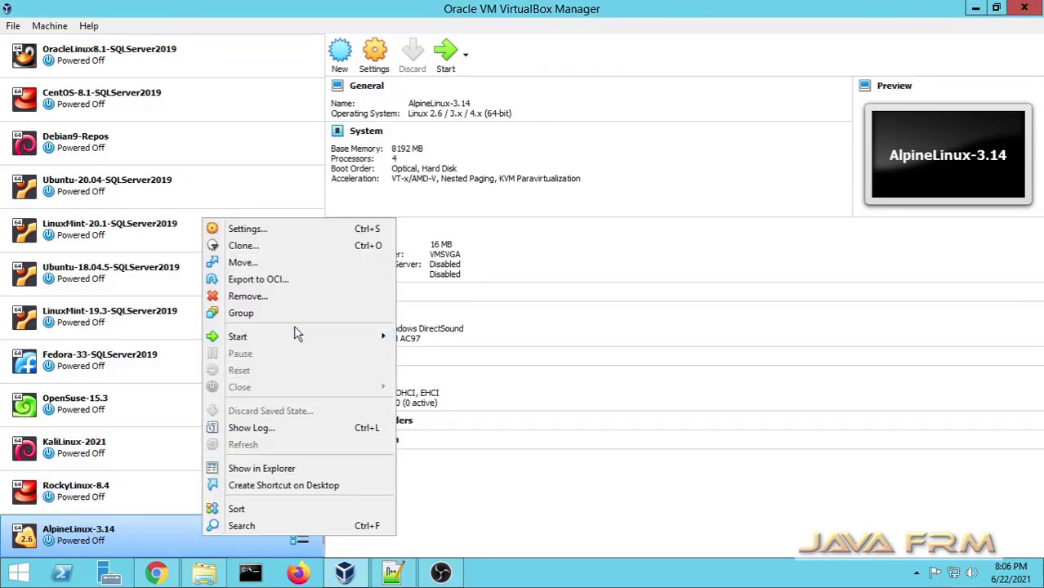
{"action": "mouse_move", "coordinate": [296, 336]}
{"action": "left_click", "coordinate": [405, 337]}
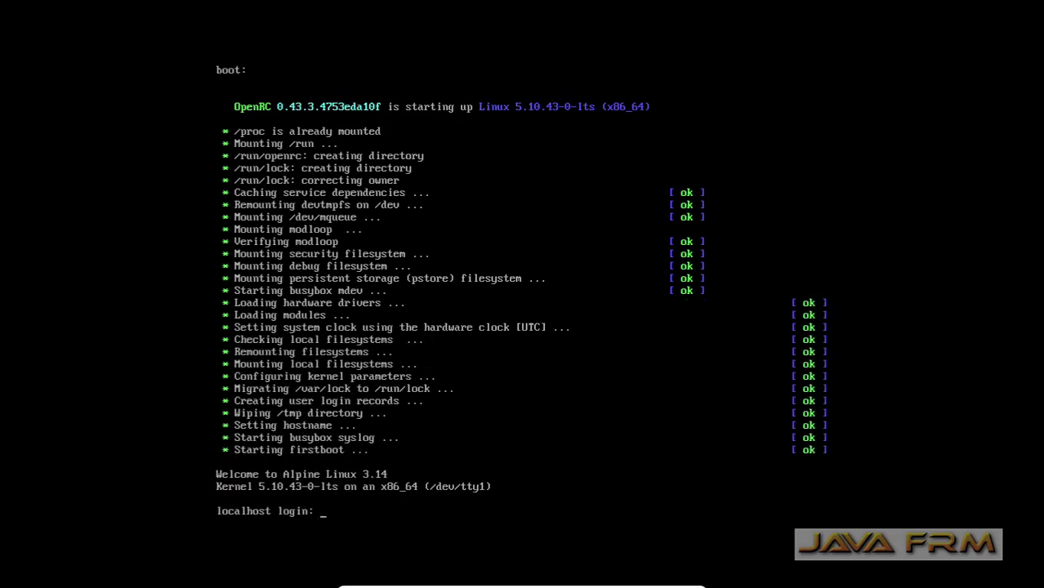
{"action": "type", "text": "root"}
{"action": "key", "text": "Return"}
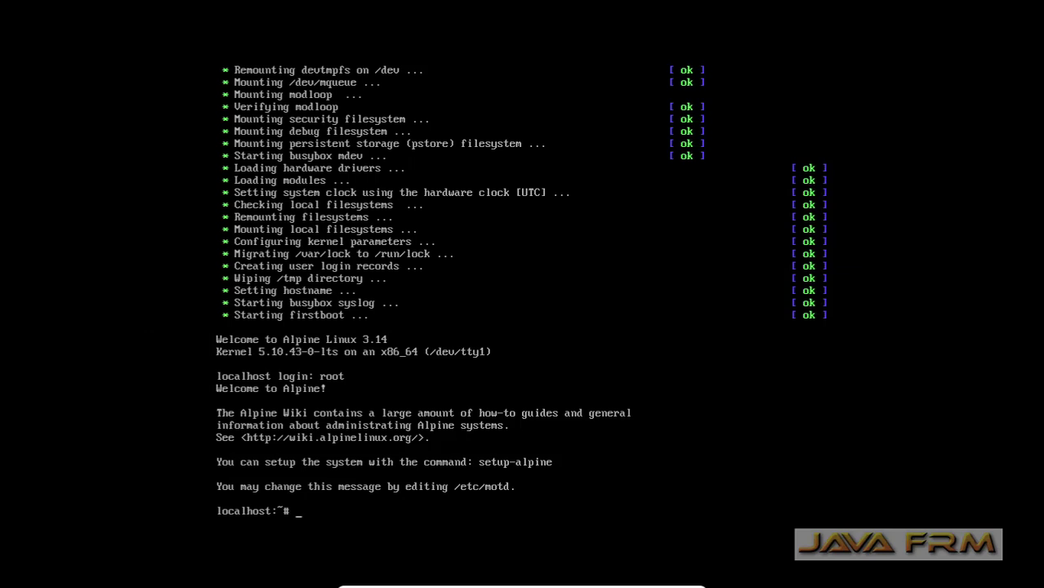
Clear the console and run the setup-alpine installation script.
{"action": "type", "text": "clear"}
{"action": "key", "text": "Return"}
{"action": "type", "text": "s"}
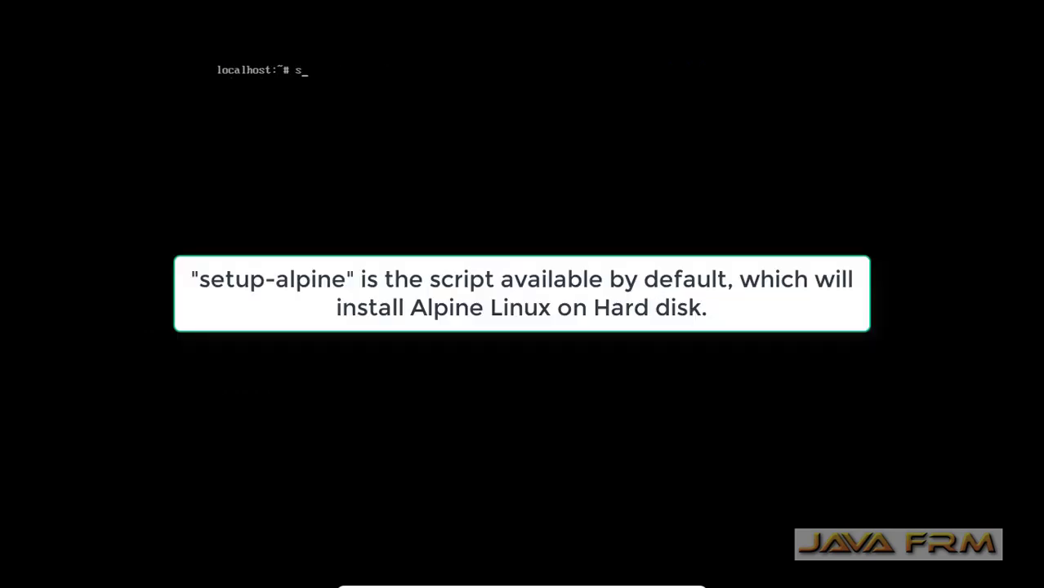
{"action": "type", "text": "etup-alpine"}
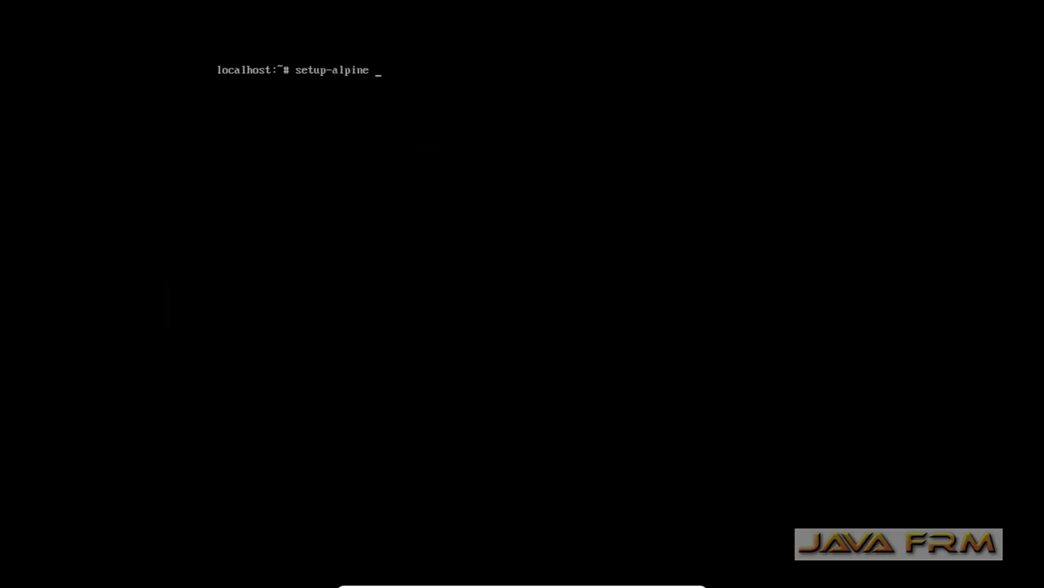
{"action": "key", "text": "Return"}
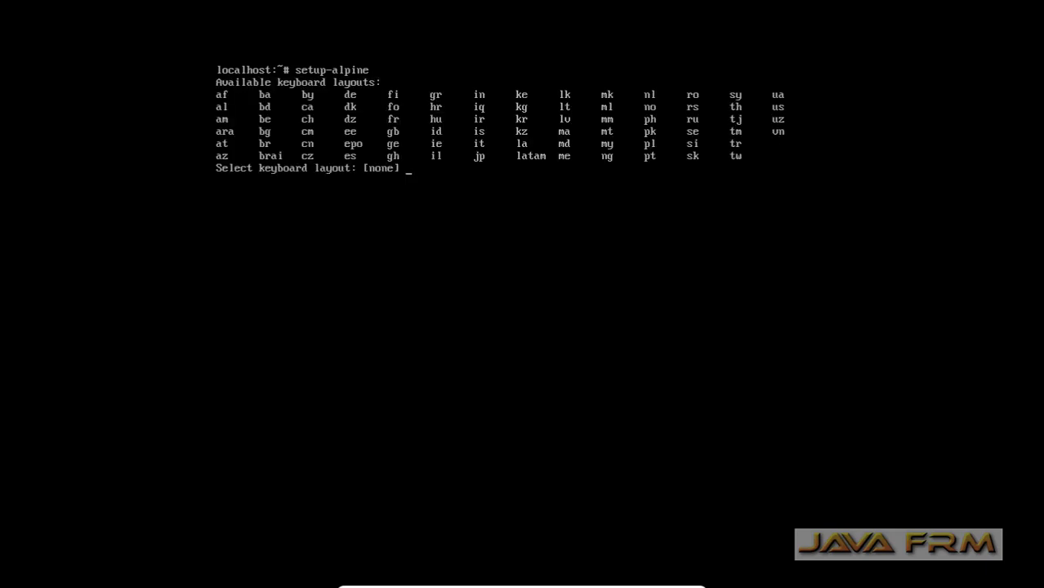
Set the keyboard layout to us with the us variant.
{"action": "type", "text": "us"}
{"action": "key", "text": "Return"}
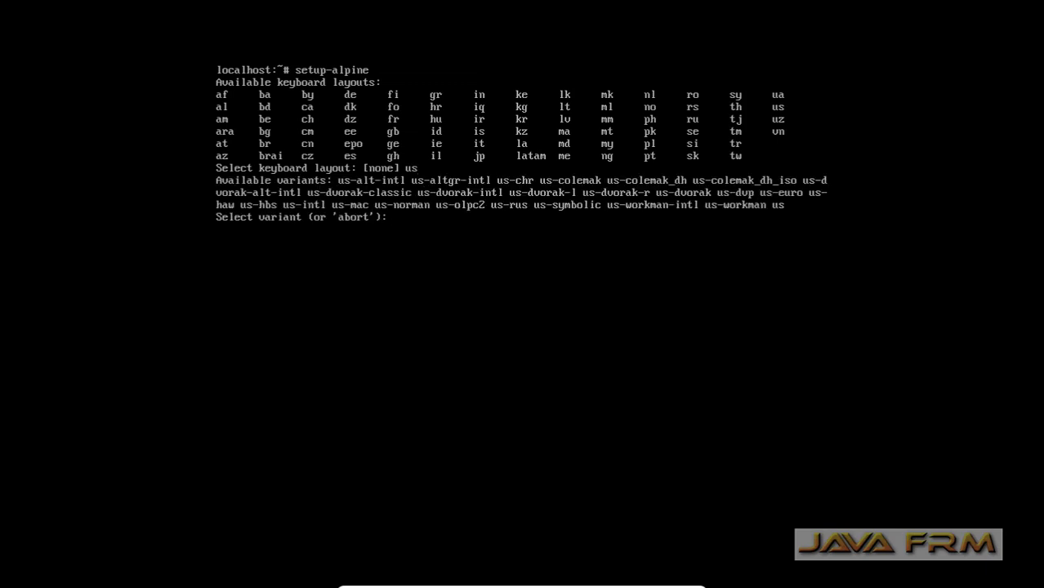
{"action": "type", "text": "us"}
{"action": "key", "text": "Return"}
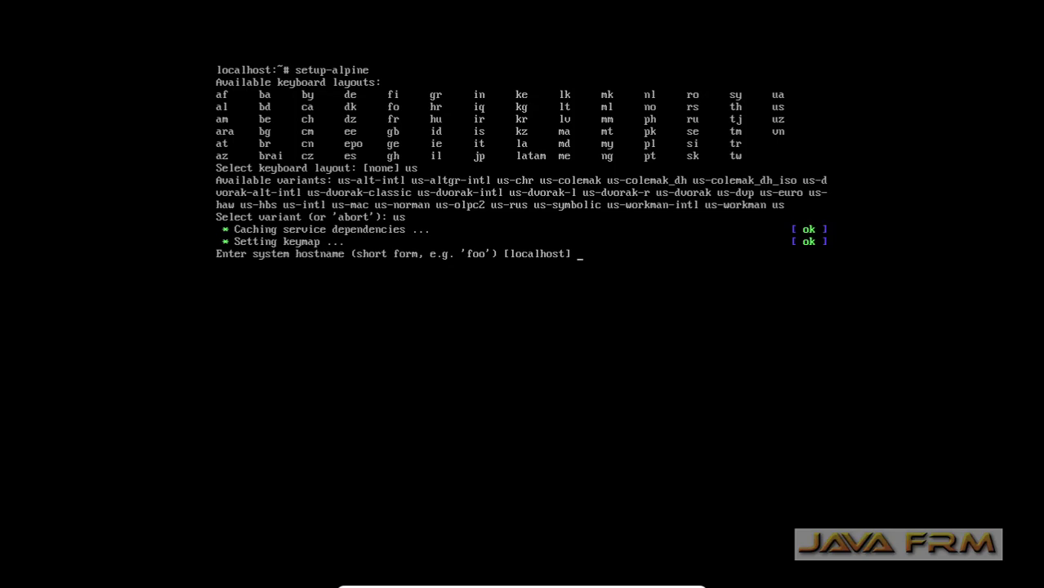
Set the system hostname to alpine-desktop.
{"action": "type", "text": "alpine"}
{"action": "type", "text": "-deb"}
{"action": "key", "text": "BackSpace"}
{"action": "type", "text": "sktop"}
{"action": "key", "text": "Return"}
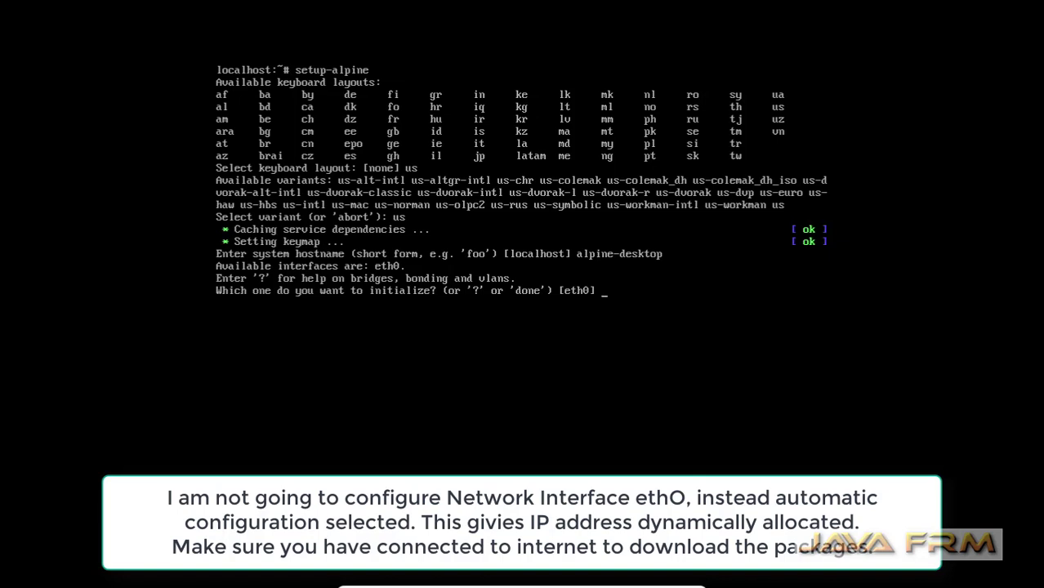
Initialize the eth0 network interface with dhcp and decline manual network configuration.
{"action": "key", "text": "Return"}
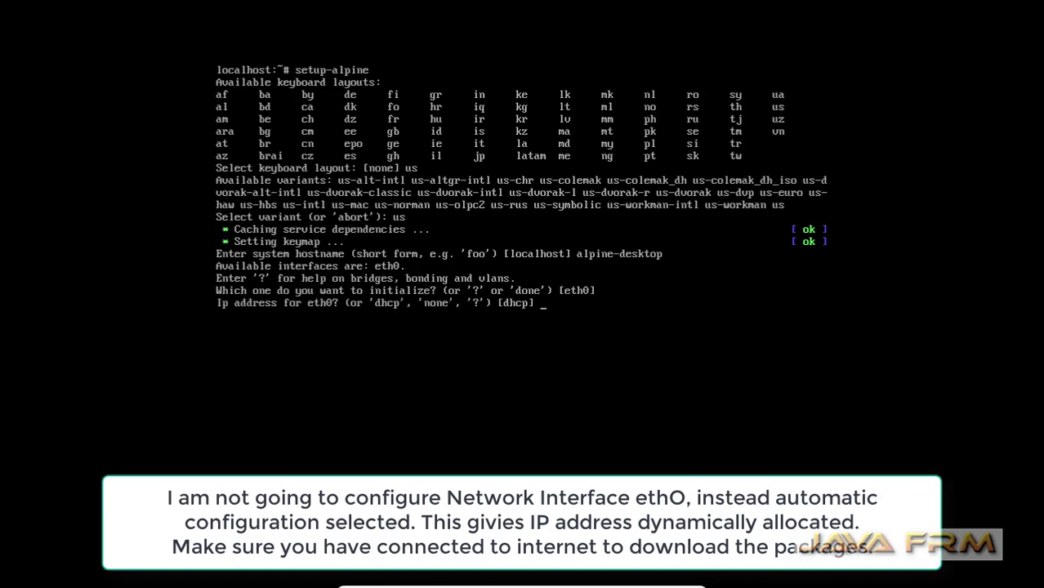
{"action": "key", "text": "Return"}
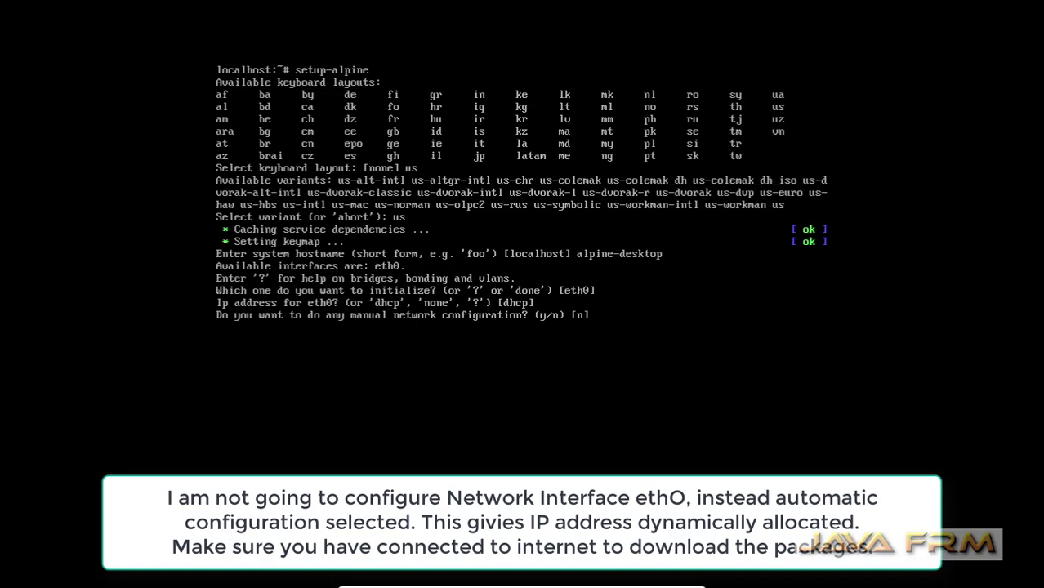
{"action": "type", "text": "n"}
{"action": "key", "text": "Return"}
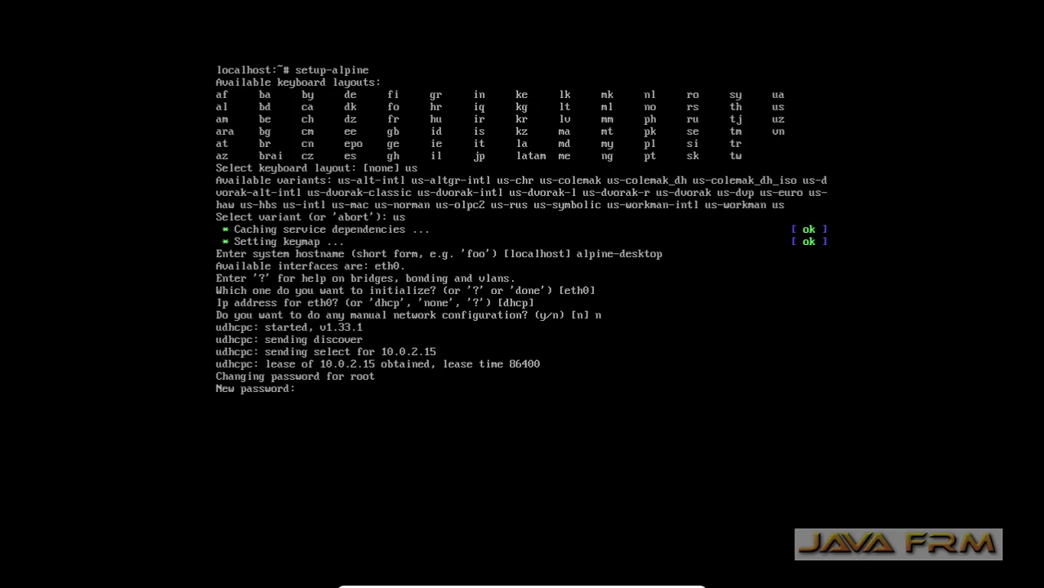
Enter and retype the new root password.
{"action": "key", "text": "Return"}
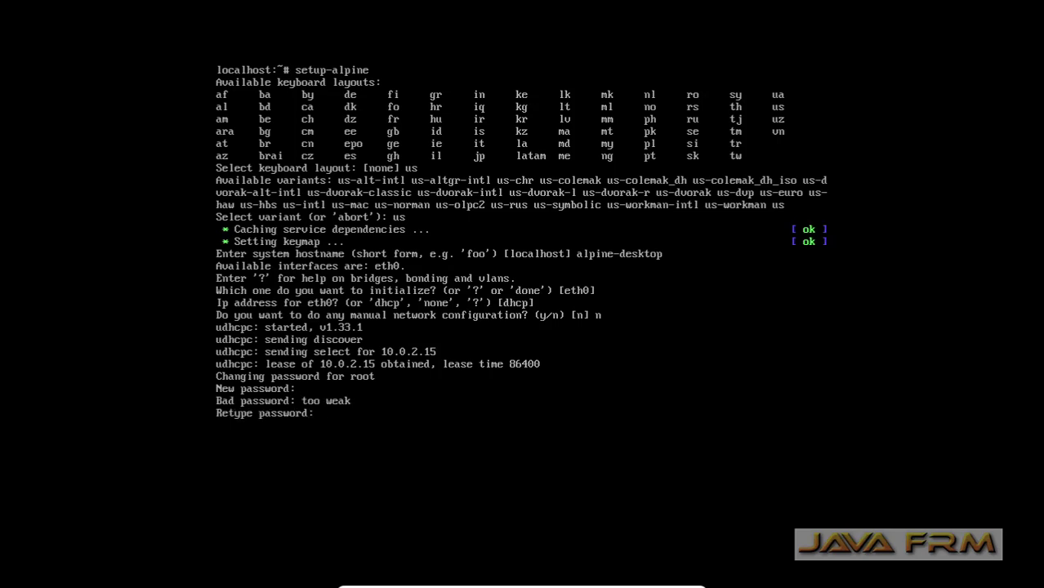
{"action": "key", "text": "Return"}
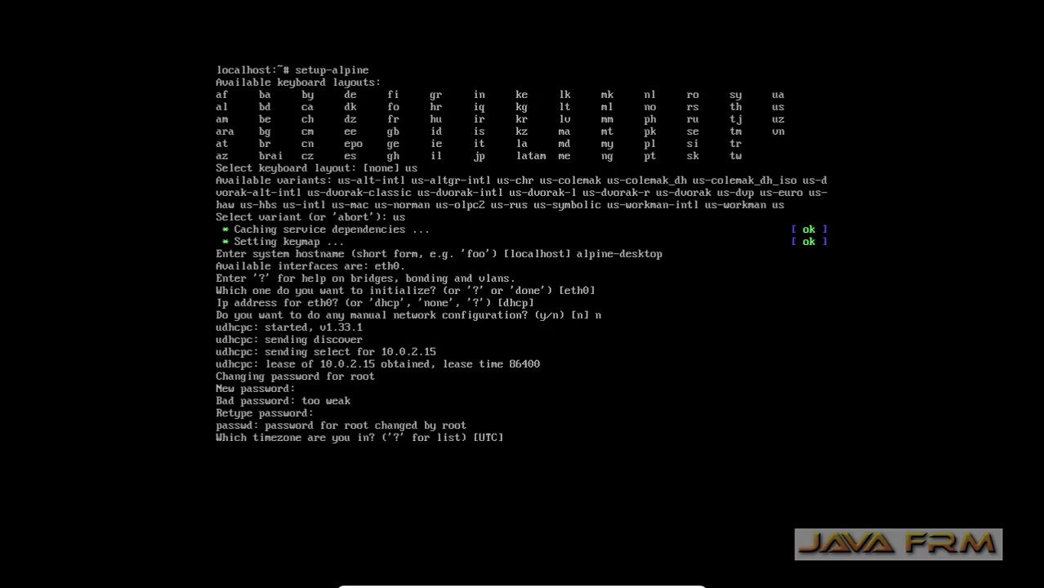
List the available timezones and sub-timezones, and set the timezone to Asia with sub-timezone Kolkata.
{"action": "type", "text": "?"}
{"action": "key", "text": "Return"}
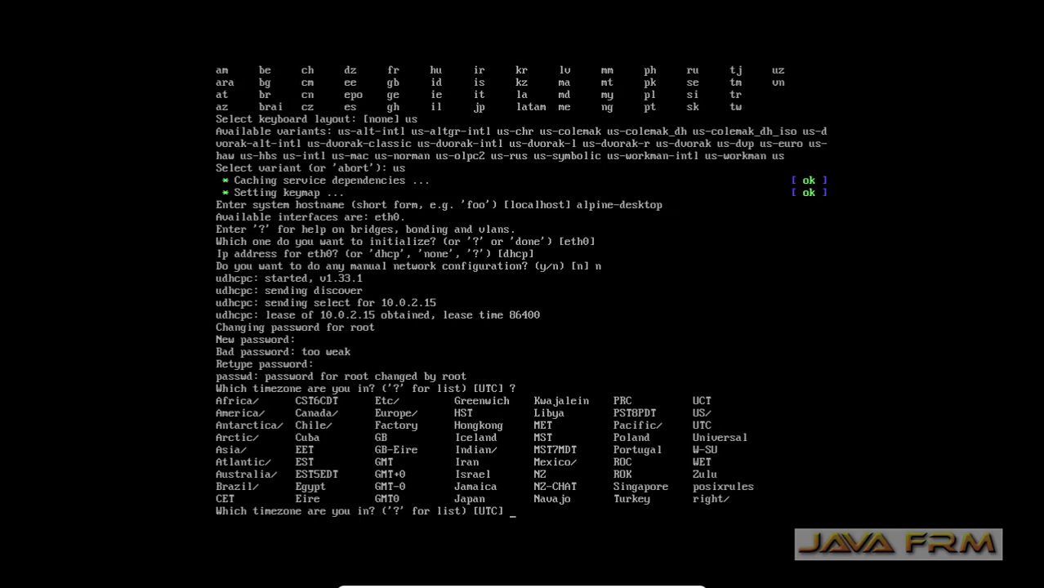
{"action": "type", "text": "Asia"}
{"action": "key", "text": "Return"}
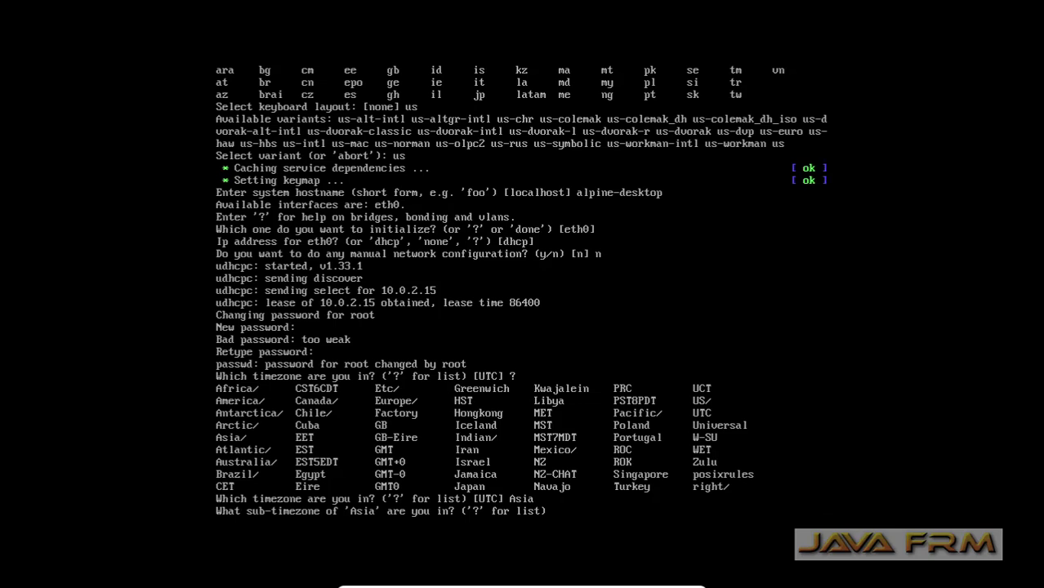
{"action": "type", "text": "?"}
{"action": "key", "text": "Return"}
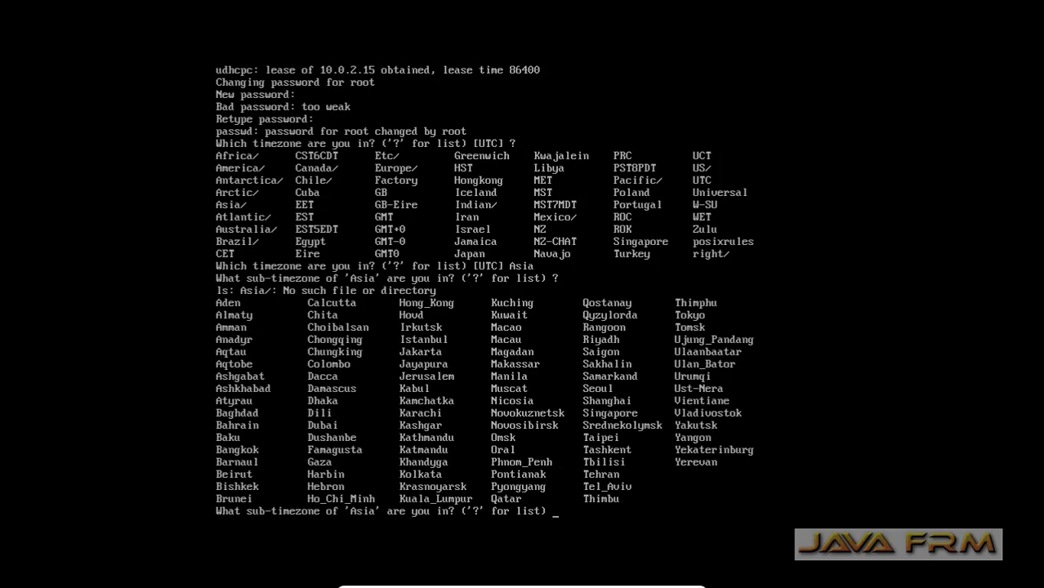
{"action": "type", "text": "Kolkata"}
{"action": "key", "text": "Return"}
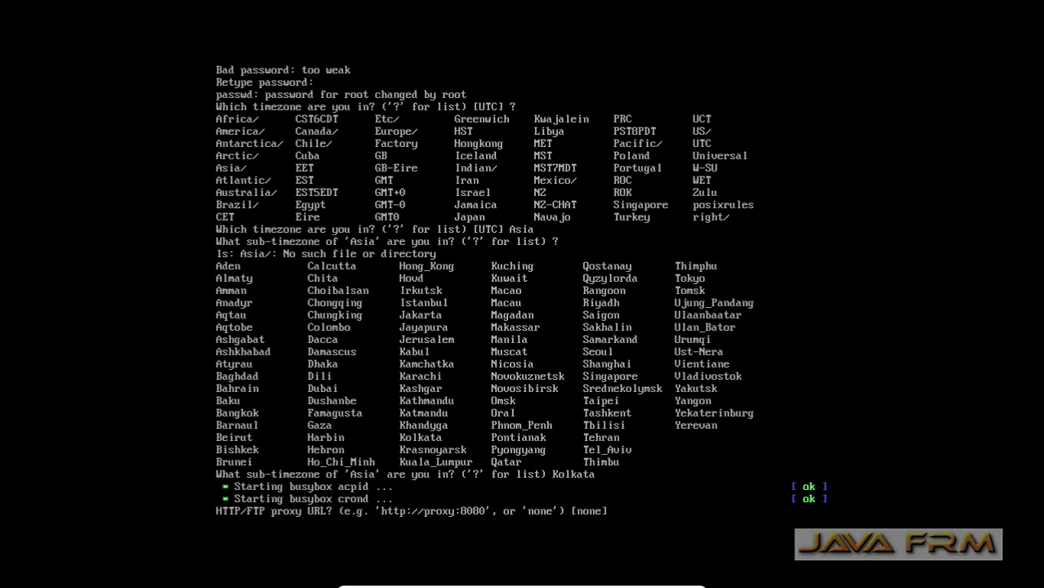
Accept no proxy, the chrony NTP client and the openssh server, and choose mirror number 1 for packages.
{"action": "key", "text": "Return"}
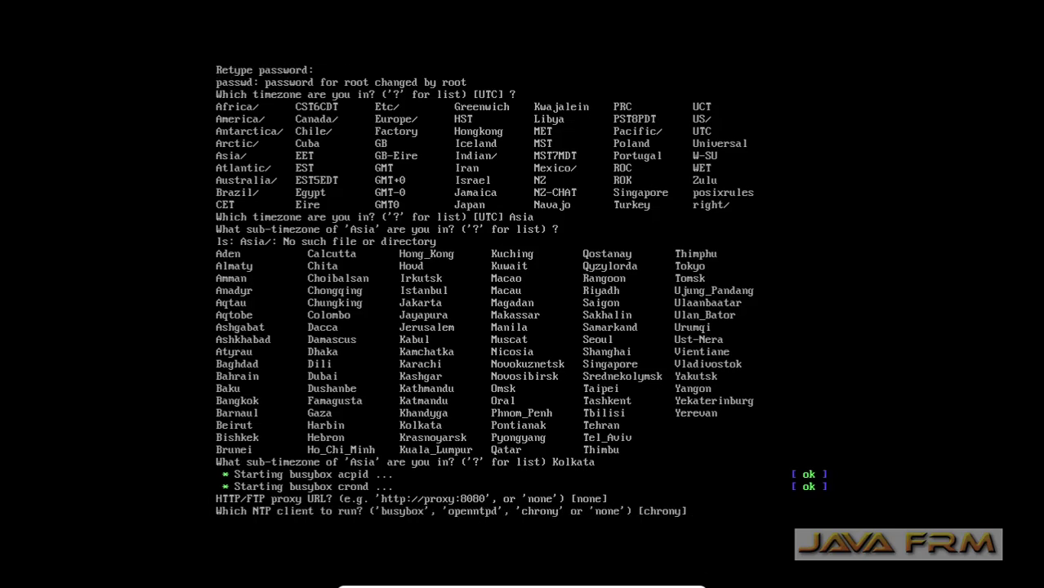
{"action": "key", "text": "Return"}
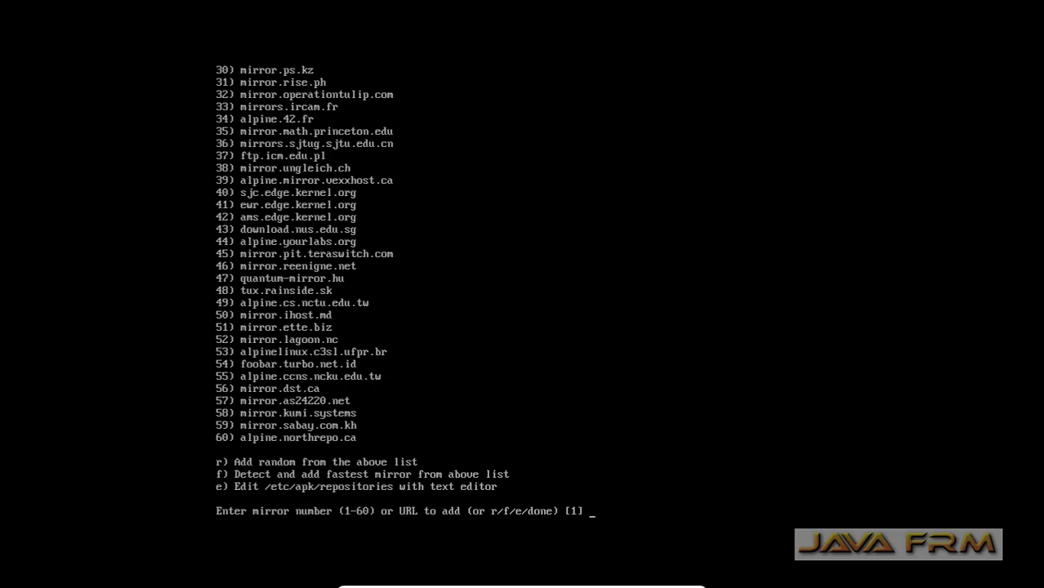
{"action": "type", "text": "1"}
{"action": "key", "text": "Return"}
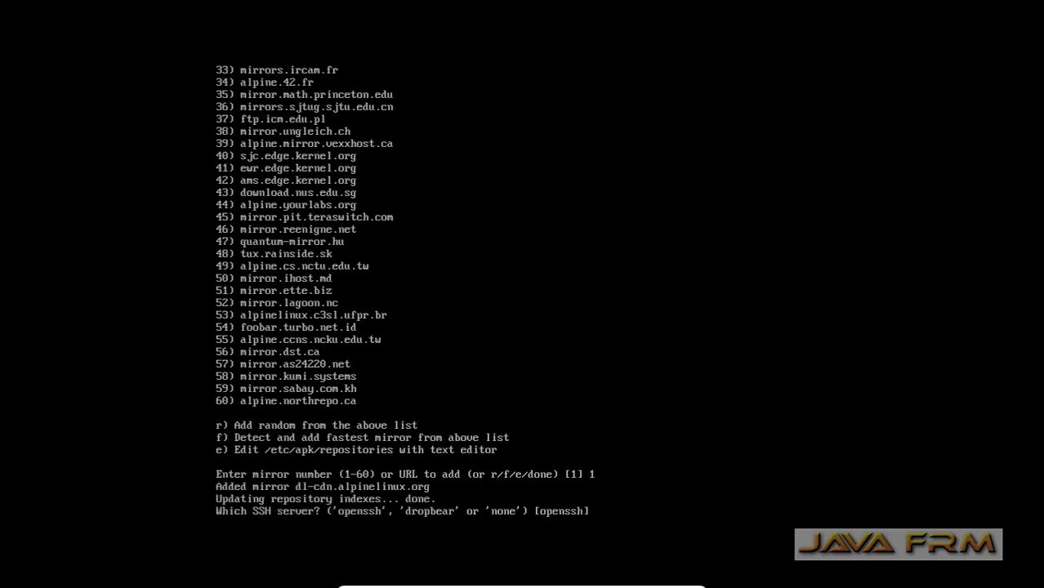
{"action": "key", "text": "Return"}
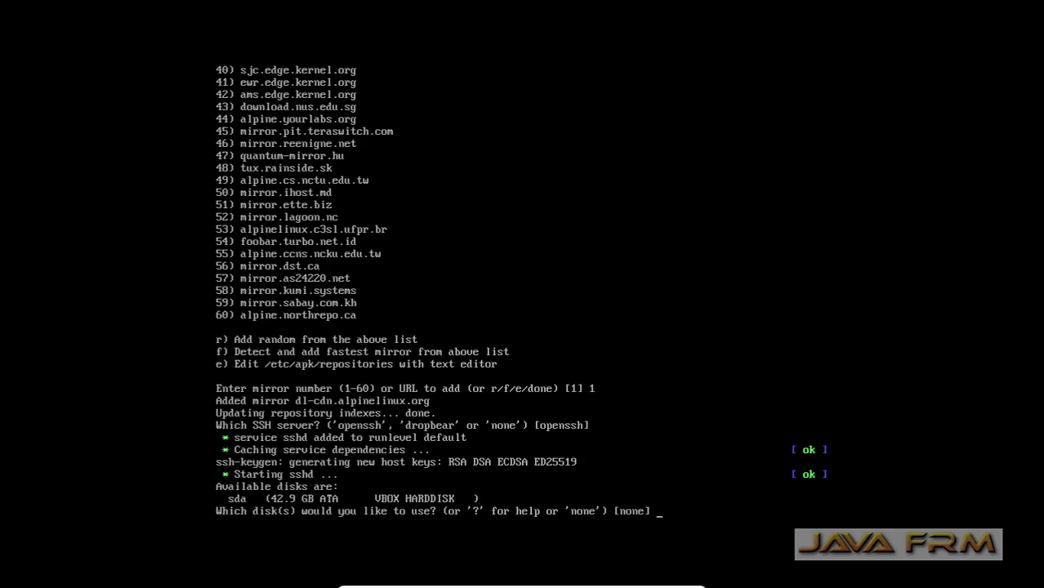
Install the system on disk sda in sys mode, agreeing to erase the disk.
{"action": "type", "text": "sda"}
{"action": "key", "text": "Return"}
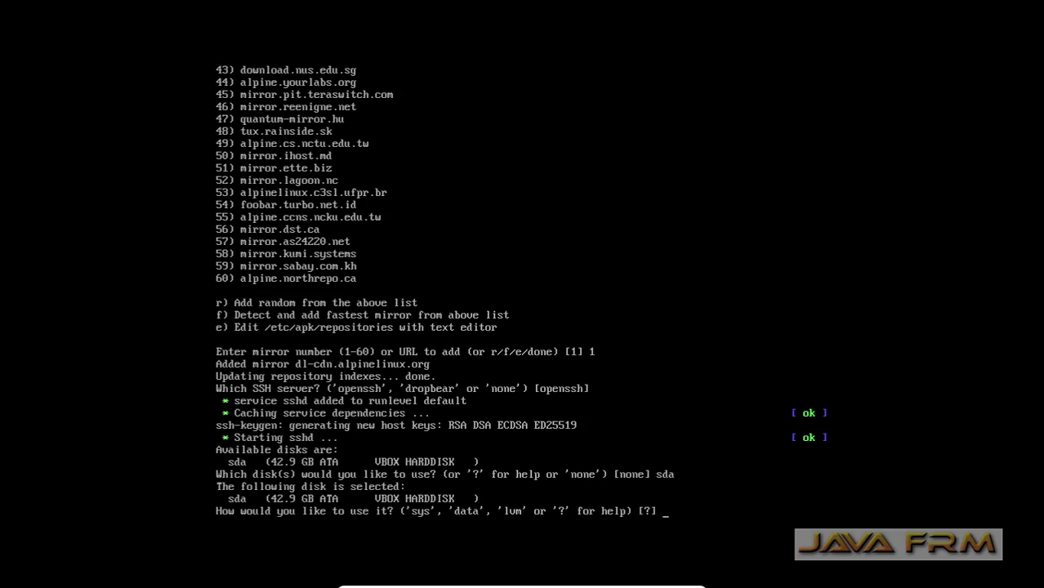
{"action": "type", "text": "sys"}
{"action": "key", "text": "Return"}
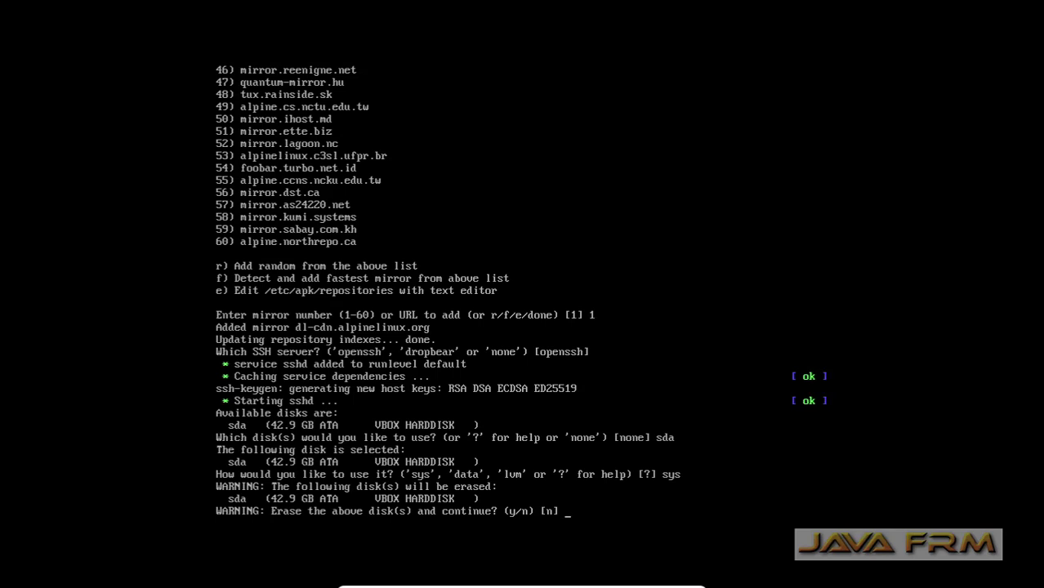
{"action": "type", "text": "y"}
{"action": "key", "text": "Return"}
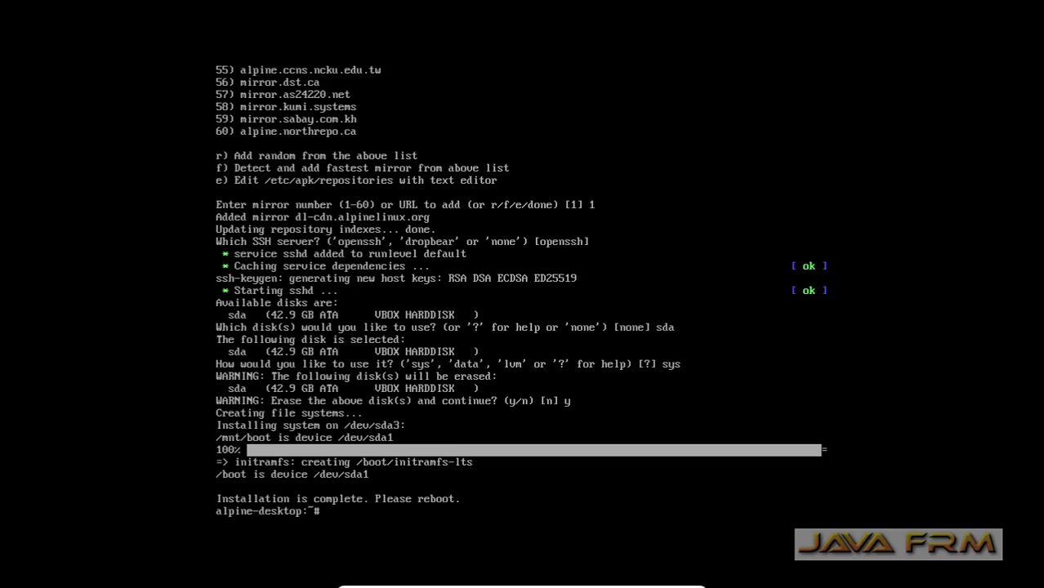
Power off the guest and move Optical below Hard Disk in the boot order of AlpineLinux-3.14.
{"action": "type", "text": "poweroff"}
{"action": "key", "text": "Return"}
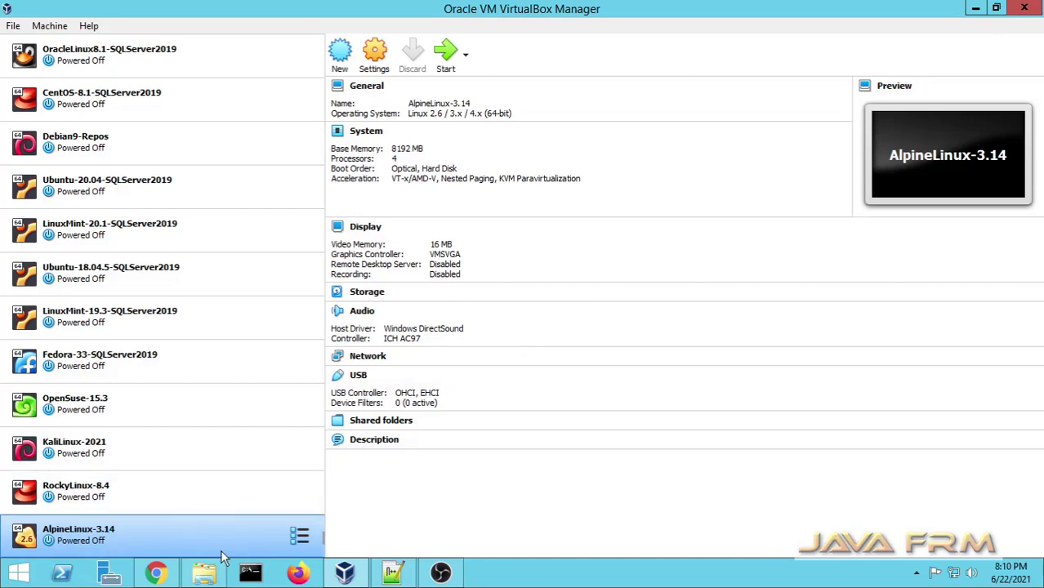
{"action": "right_click", "coordinate": [227, 544]}
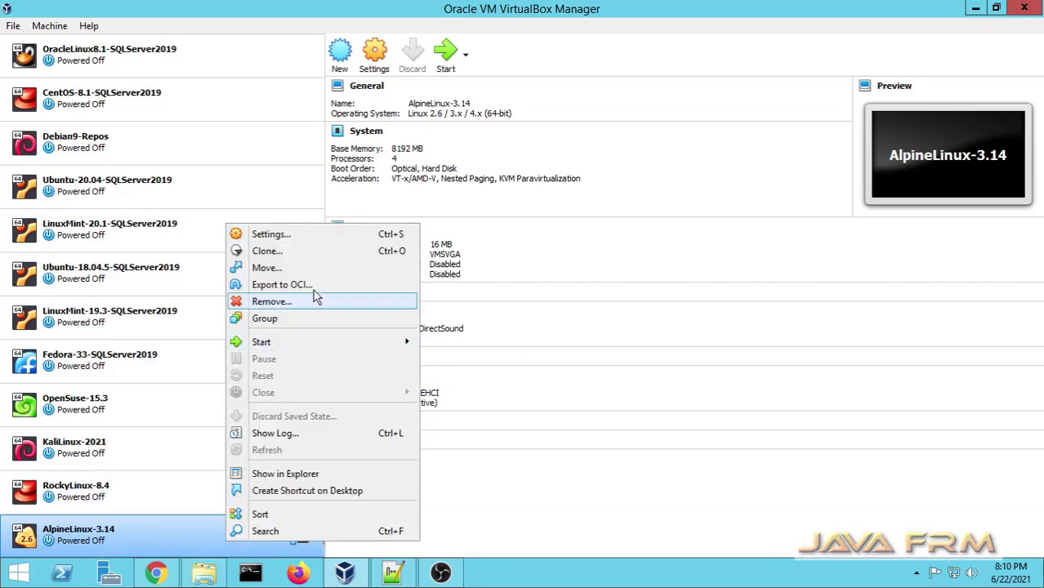
{"action": "left_click", "coordinate": [308, 237]}
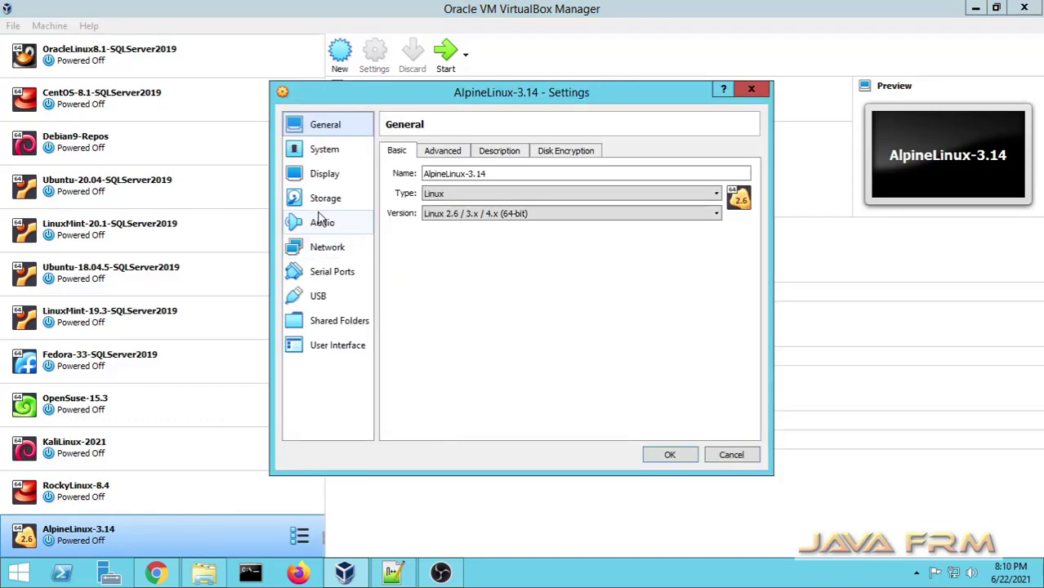
{"action": "left_click", "coordinate": [351, 156]}
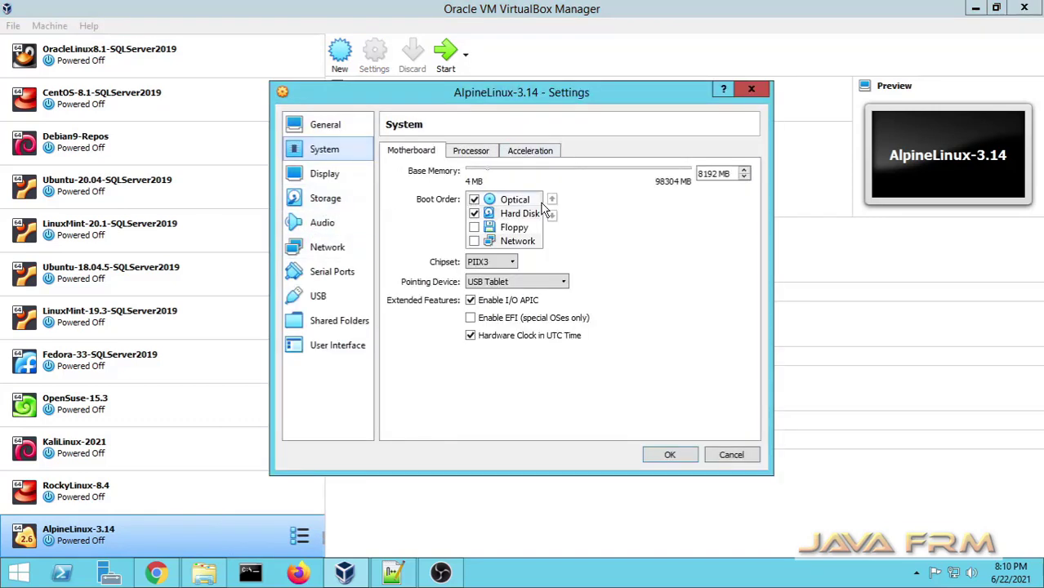
{"action": "left_click", "coordinate": [537, 204]}
{"action": "left_click", "coordinate": [553, 216]}
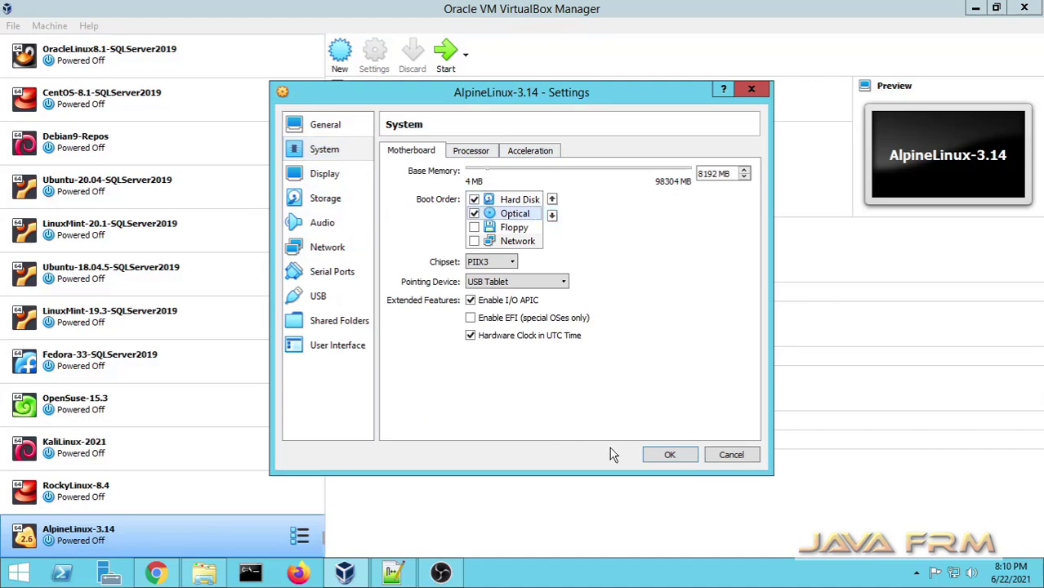
{"action": "left_click", "coordinate": [668, 456]}
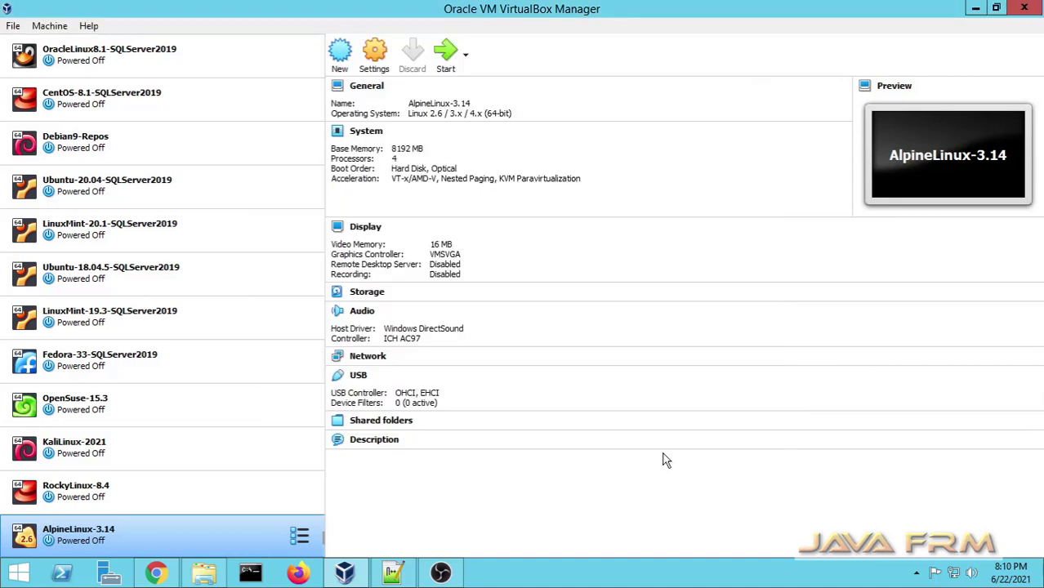
Start the AlpineLinux-3.14 virtual machine and log in as root with the root password.
{"action": "left_click", "coordinate": [451, 55]}
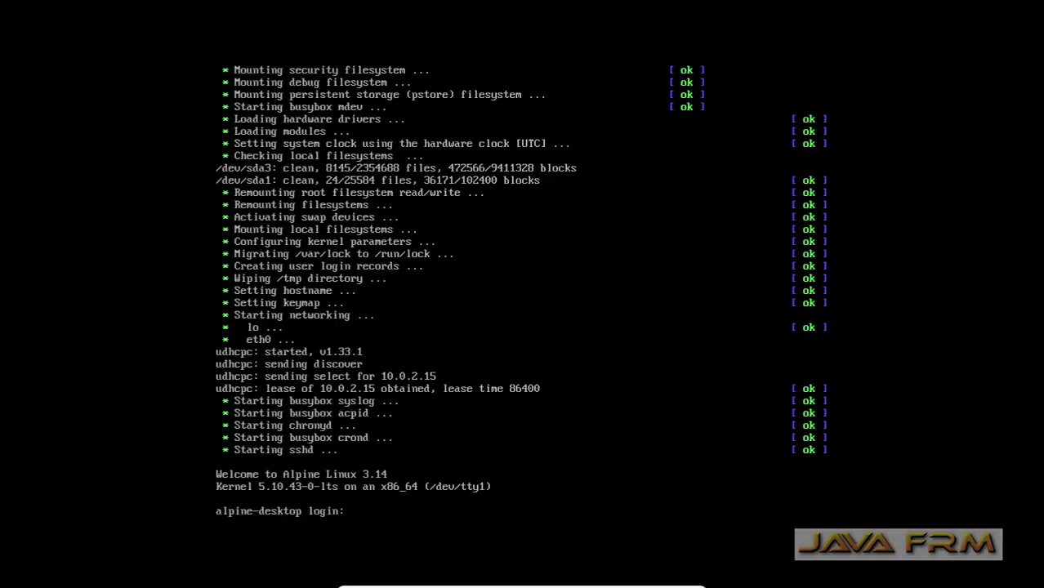
{"action": "type", "text": "root"}
{"action": "key", "text": "Return"}
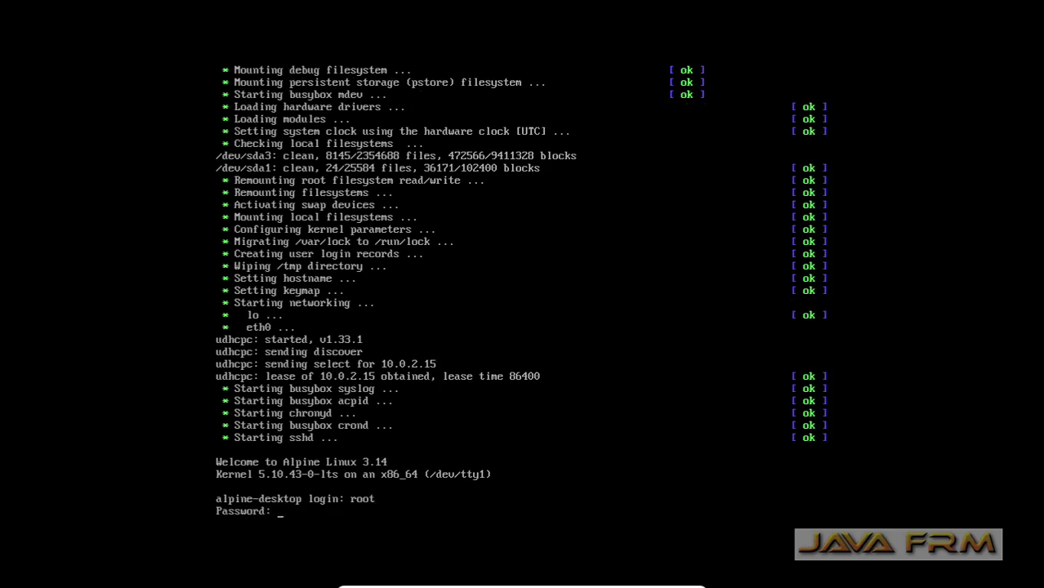
{"action": "key", "text": "Return"}
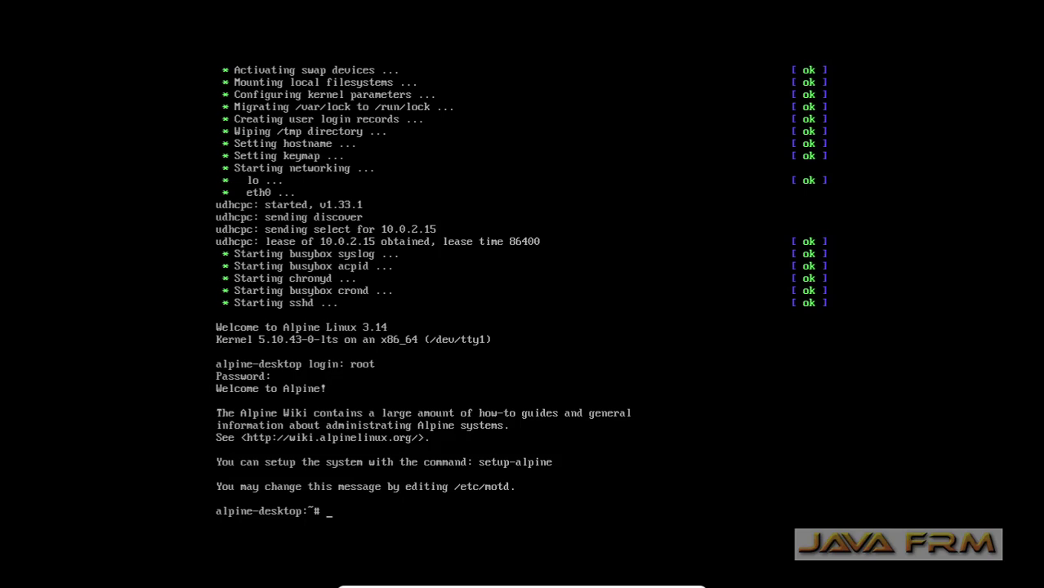
Clear the console, change to the /etc/apk/ directory and list its contents.
{"action": "type", "text": "clear"}
{"action": "key", "text": "Return"}
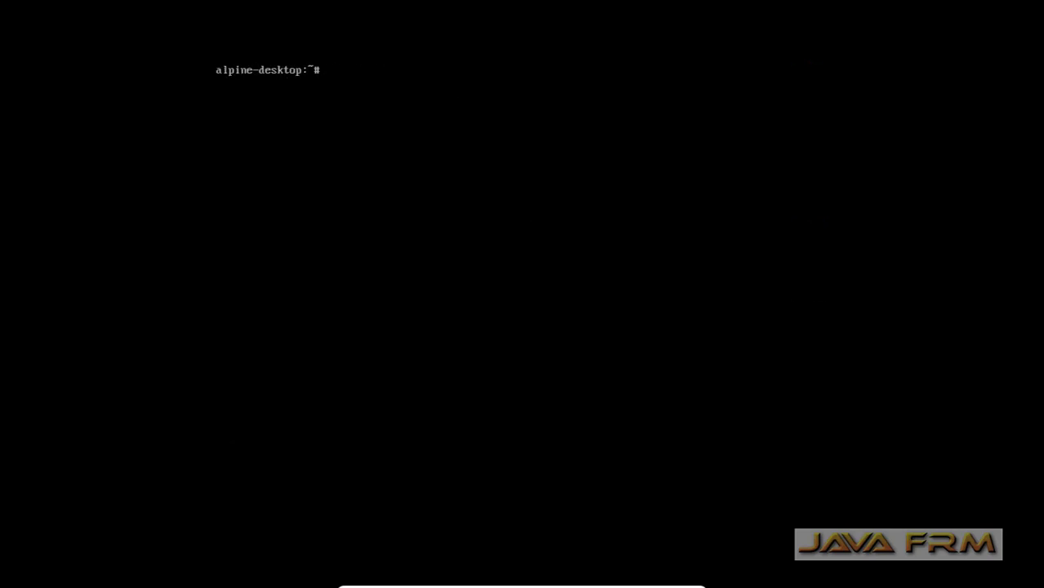
{"action": "type", "text": "cd /etc/apk/"}
{"action": "key", "text": "Return"}
{"action": "type", "text": "ls"}
{"action": "key", "text": "Return"}
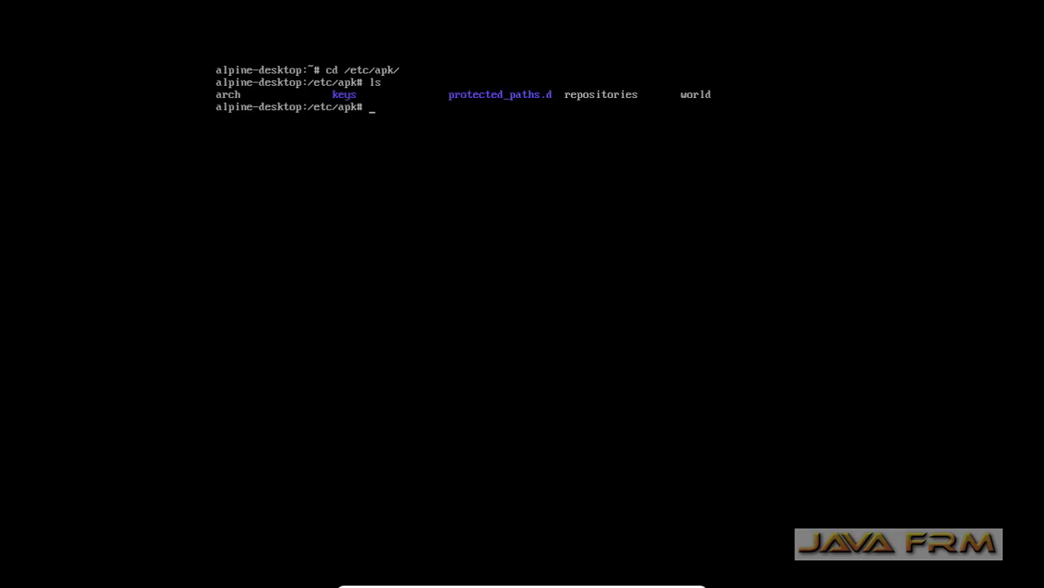
Open the repositories file in vi and uncomment the alpine/v3.14/community repository line.
{"action": "type", "text": "vi repos"}
{"action": "key", "text": "Tab"}
{"action": "key", "text": "Return"}
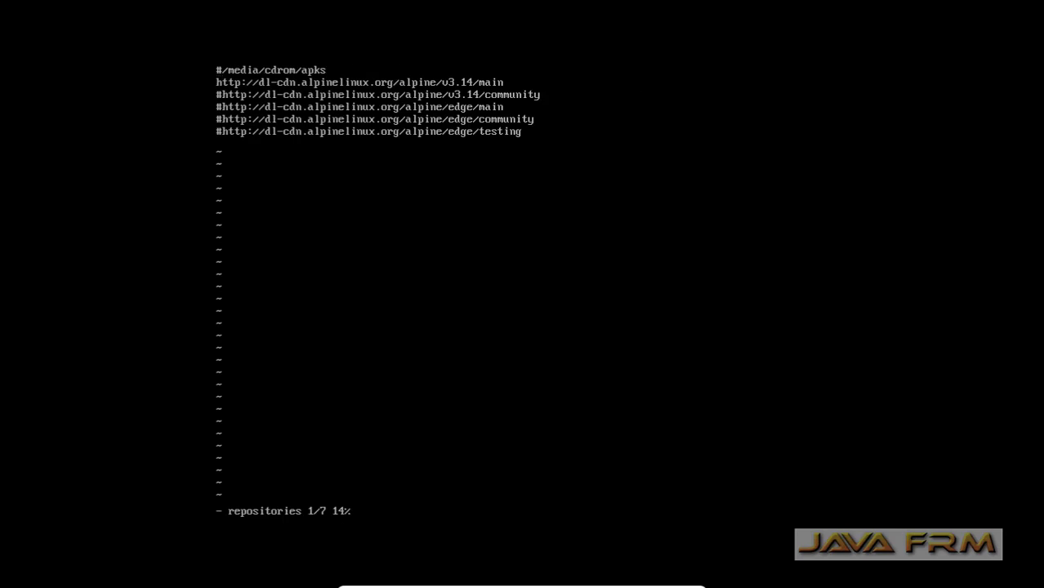
{"action": "key", "text": "Down"}
{"action": "key", "text": "Down"}
{"action": "key", "text": "i"}
{"action": "key", "text": "Delete"}
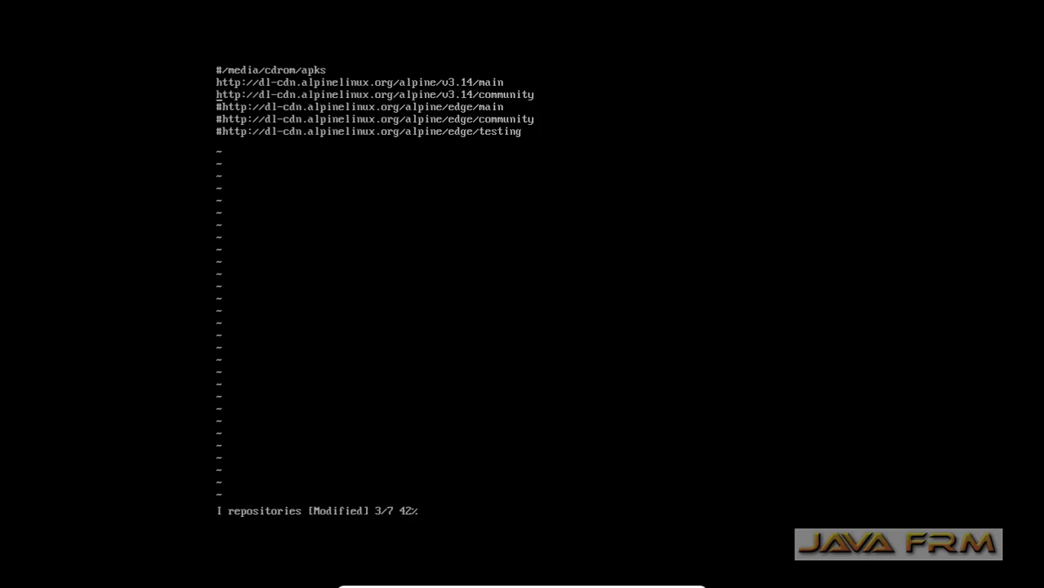
Save the repositories file, quit vi and clear the console.
{"action": "key", "text": "Escape"}
{"action": "type", "text": ":wq"}
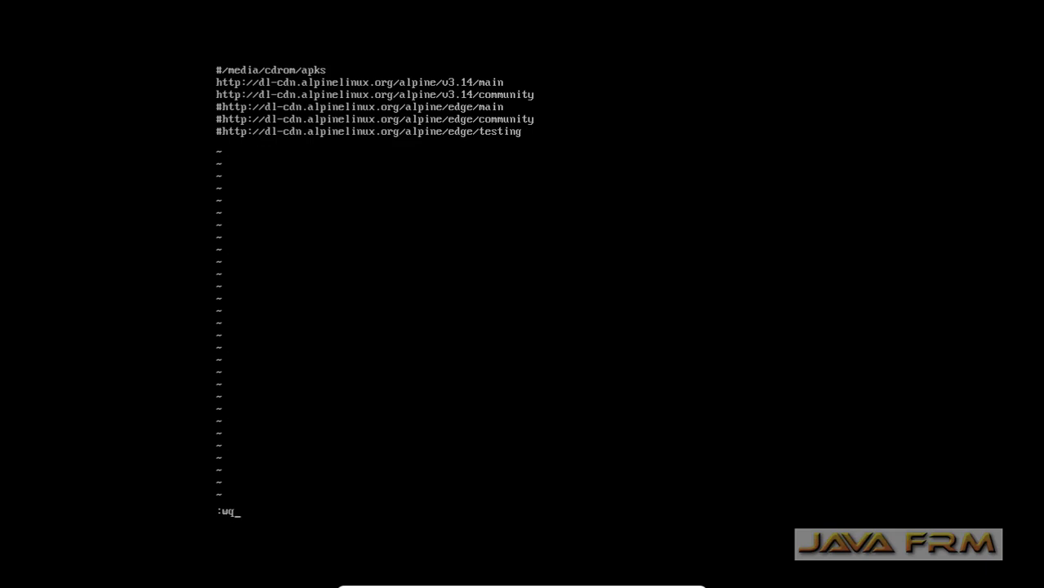
{"action": "key", "text": "Return"}
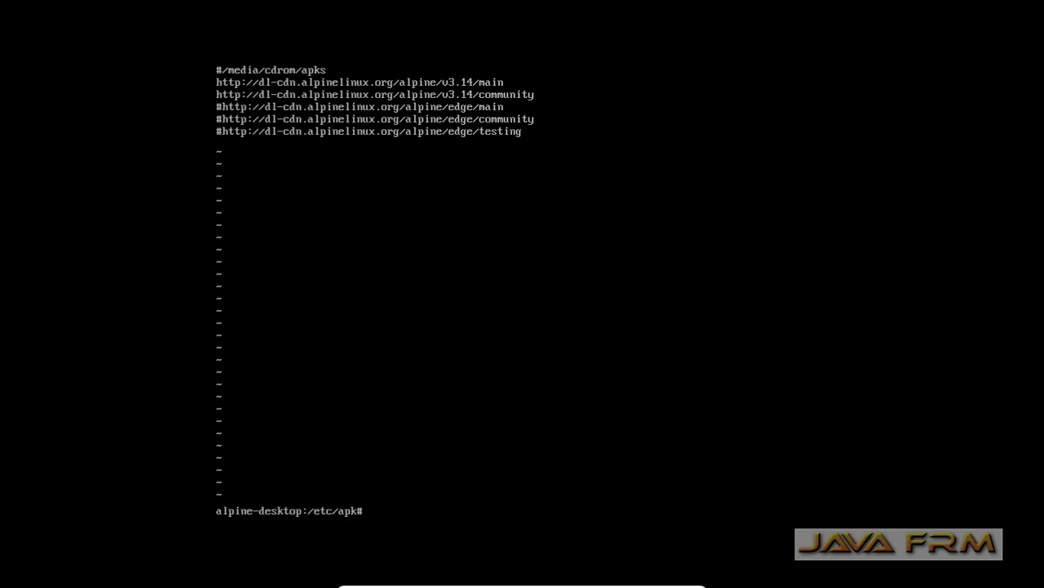
{"action": "type", "text": "clear"}
{"action": "key", "text": "Return"}
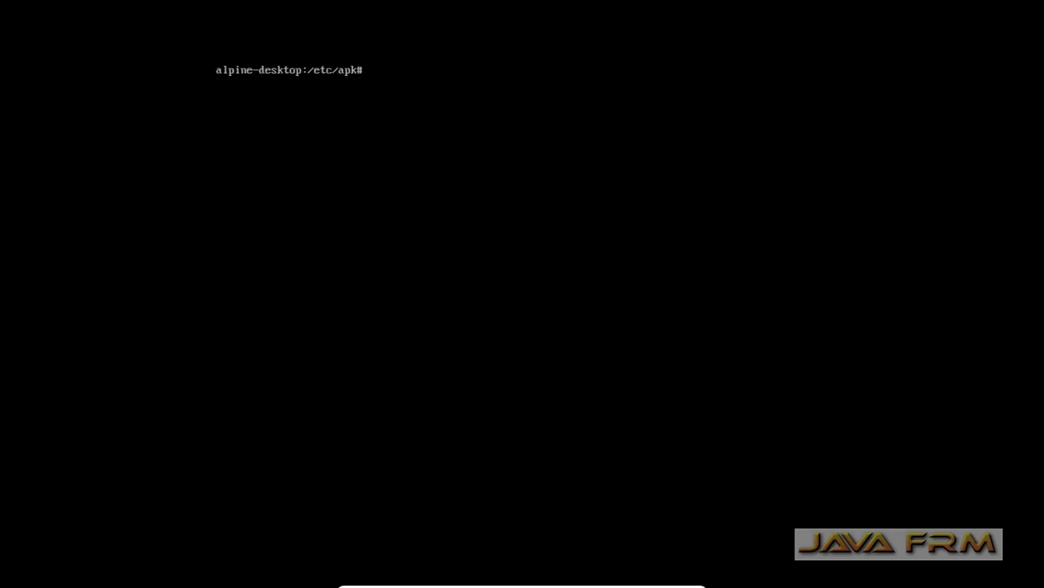
Update the apk package index and install the vim package.
{"action": "type", "text": "apk update"}
{"action": "key", "text": "Return"}
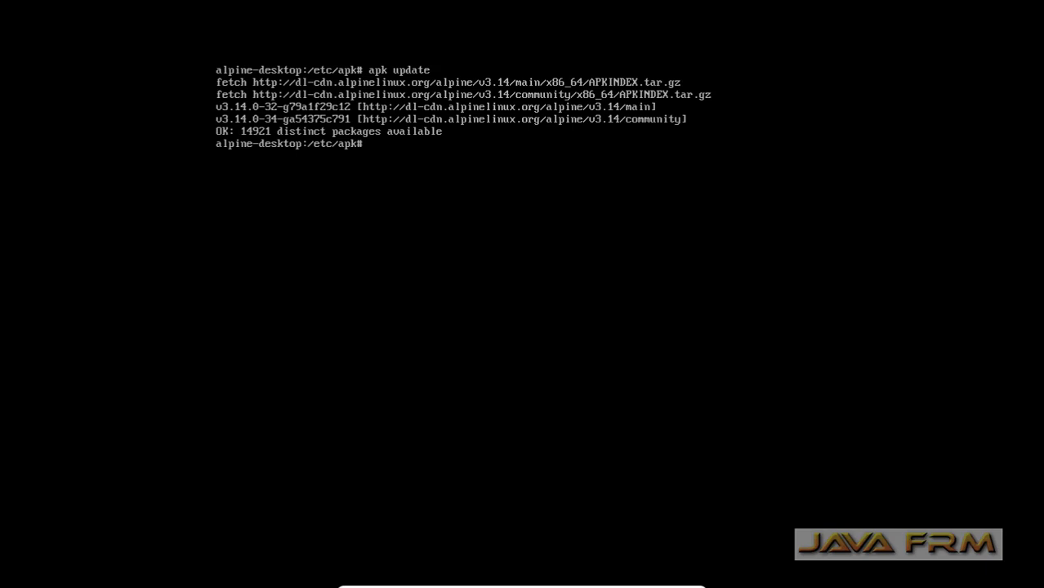
{"action": "key", "text": "Return"}
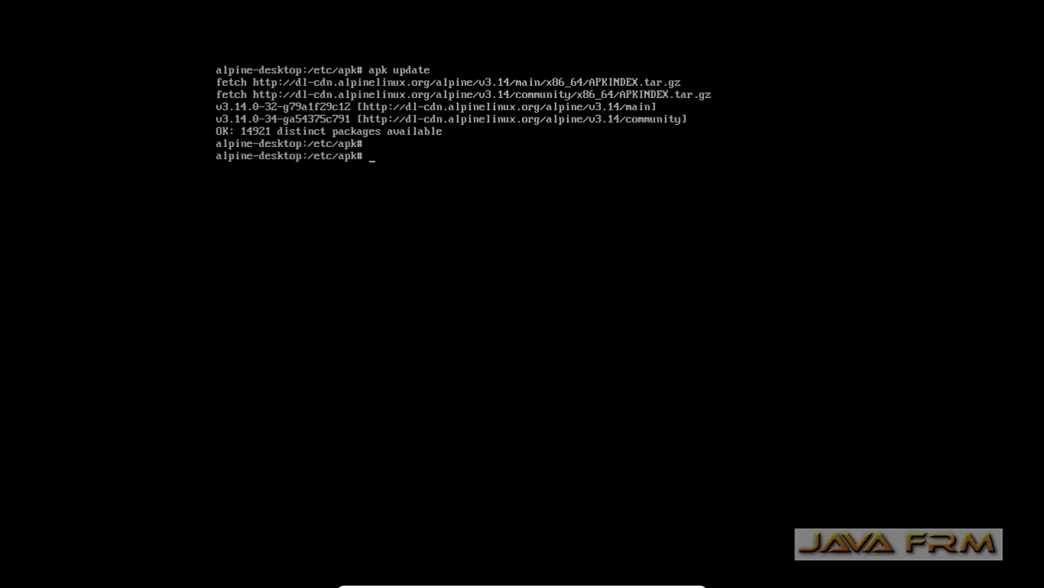
{"action": "type", "text": "apk add vim"}
{"action": "key", "text": "Return"}
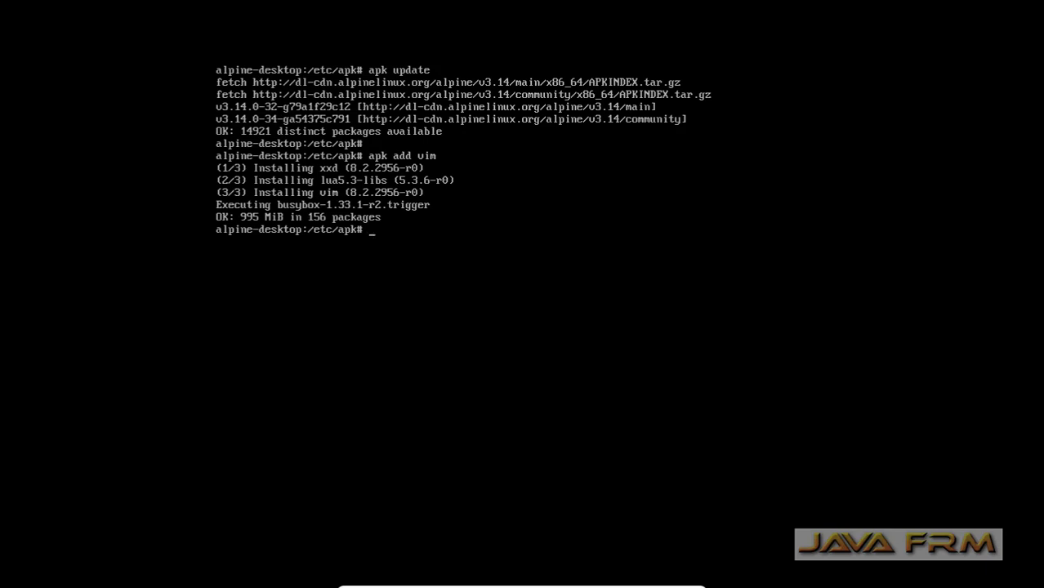
View the repositories file in vim, quit without changes and clear the console.
{"action": "type", "text": "vim repositories"}
{"action": "key", "text": "Return"}
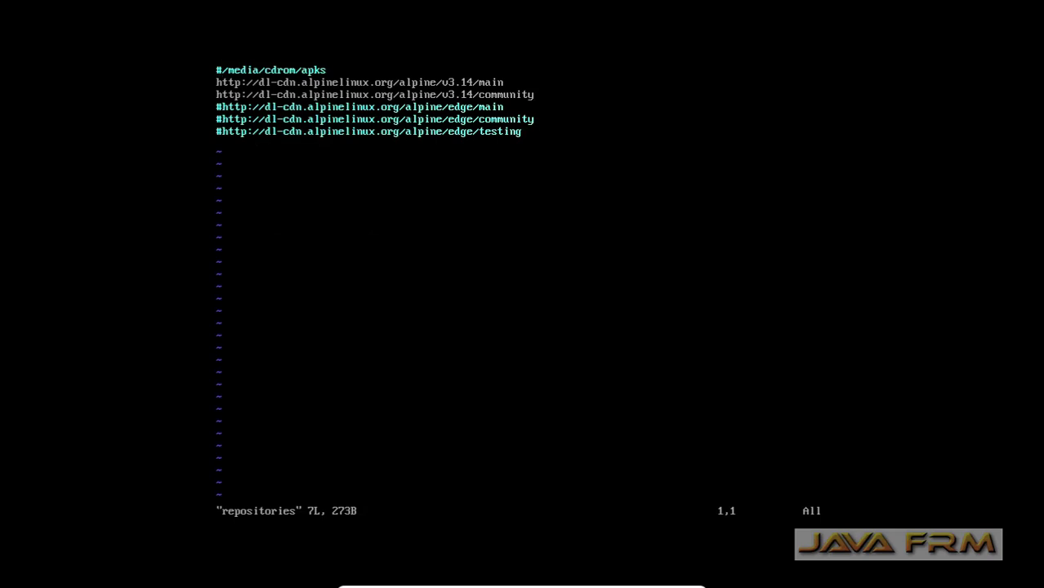
{"action": "type", "text": ":q"}
{"action": "key", "text": "Return"}
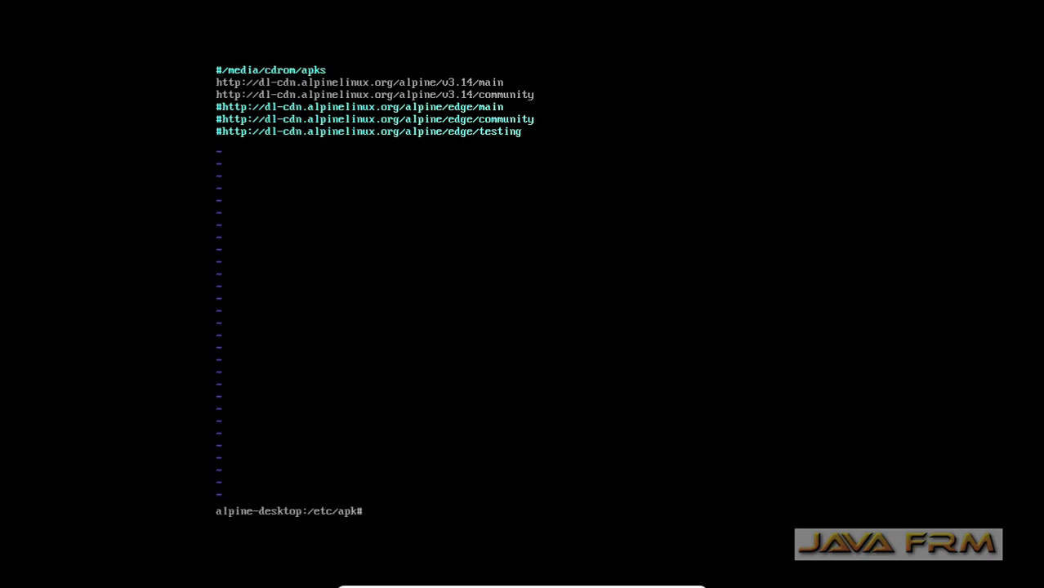
{"action": "type", "text": "clear"}
{"action": "key", "text": "Return"}
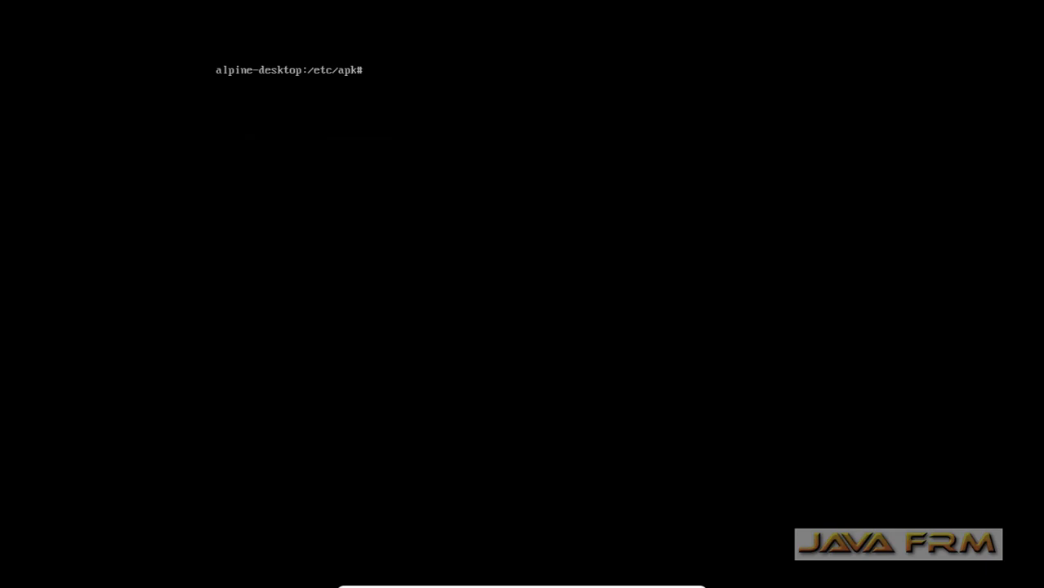
Run setup-xorg-base to install the basic Xorg packages and udev.
{"action": "key", "text": "Return"}
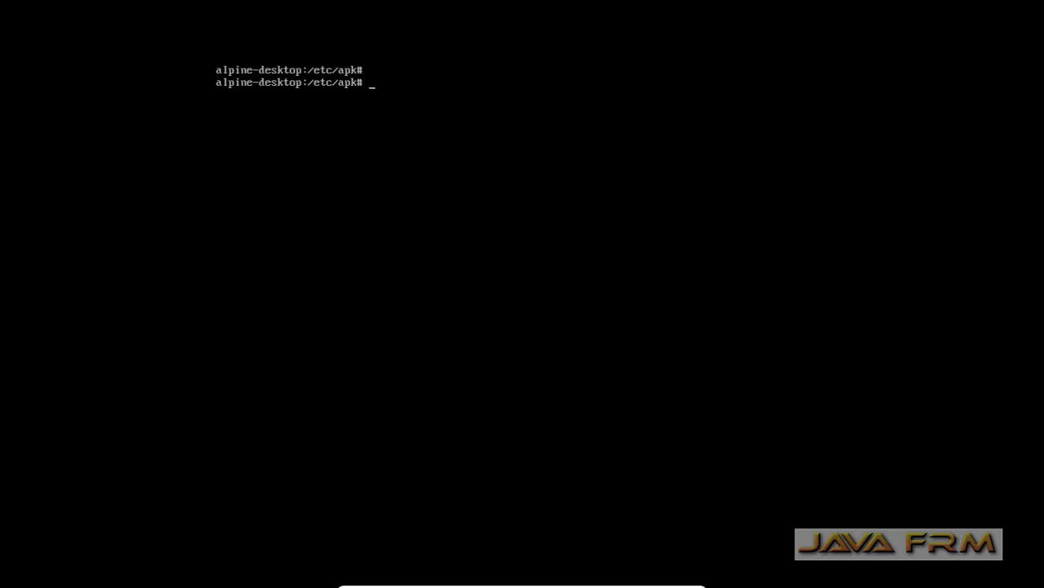
{"action": "type", "text": "setup-x"}
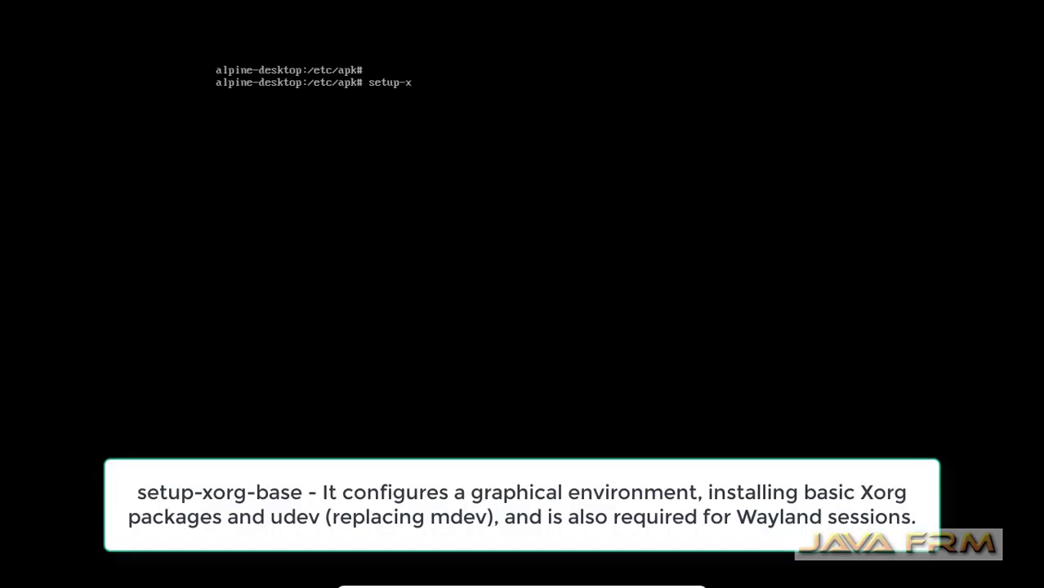
{"action": "key", "text": "Tab"}
{"action": "key", "text": "Tab"}
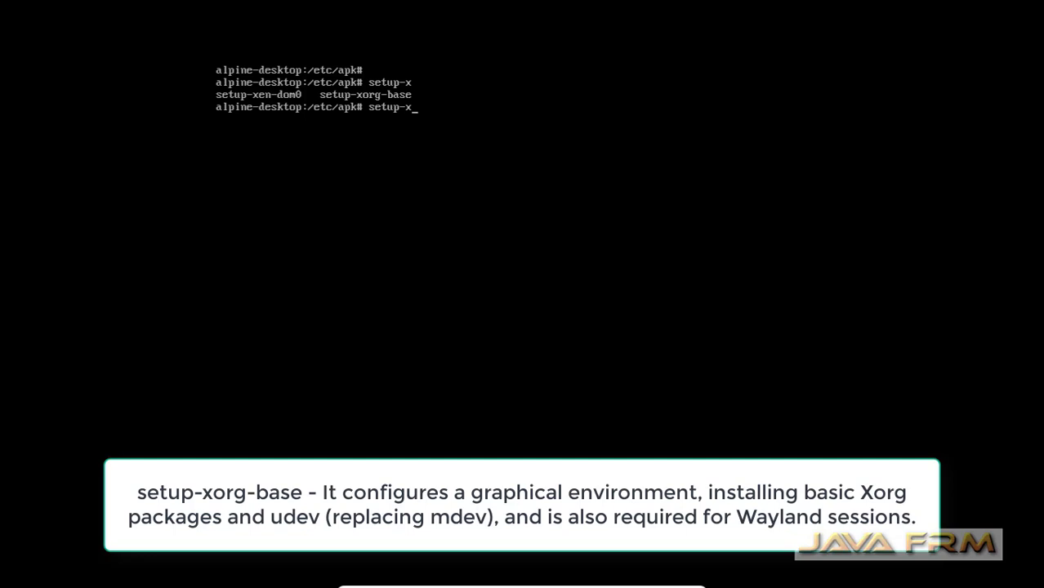
{"action": "key", "text": "Tab"}
{"action": "key", "text": "Tab"}
{"action": "type", "text": "o"}
{"action": "key", "text": "Tab"}
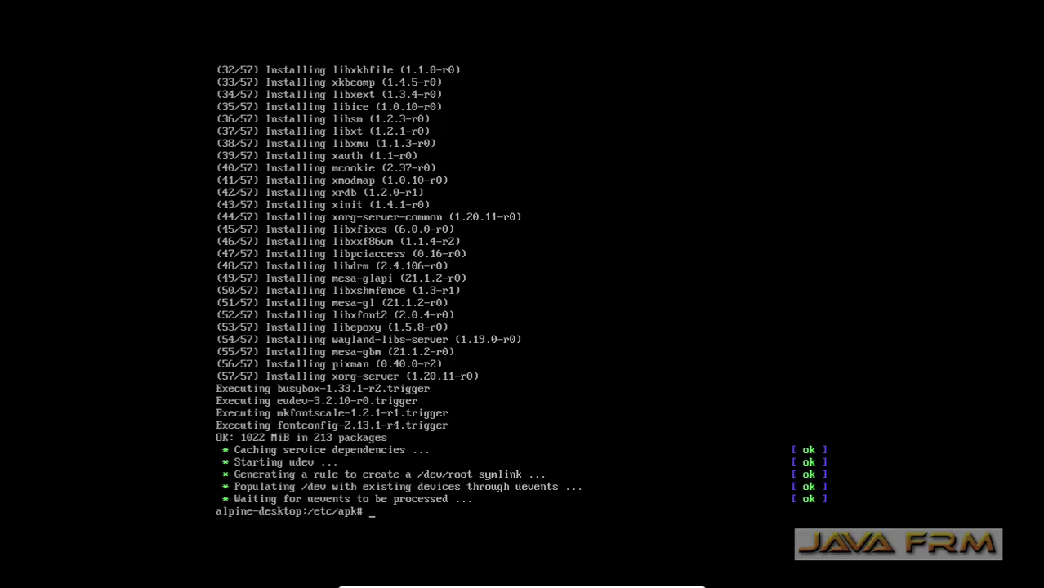
Clear the console and install the pciutils package with apk.
{"action": "type", "text": "clear"}
{"action": "key", "text": "Return"}
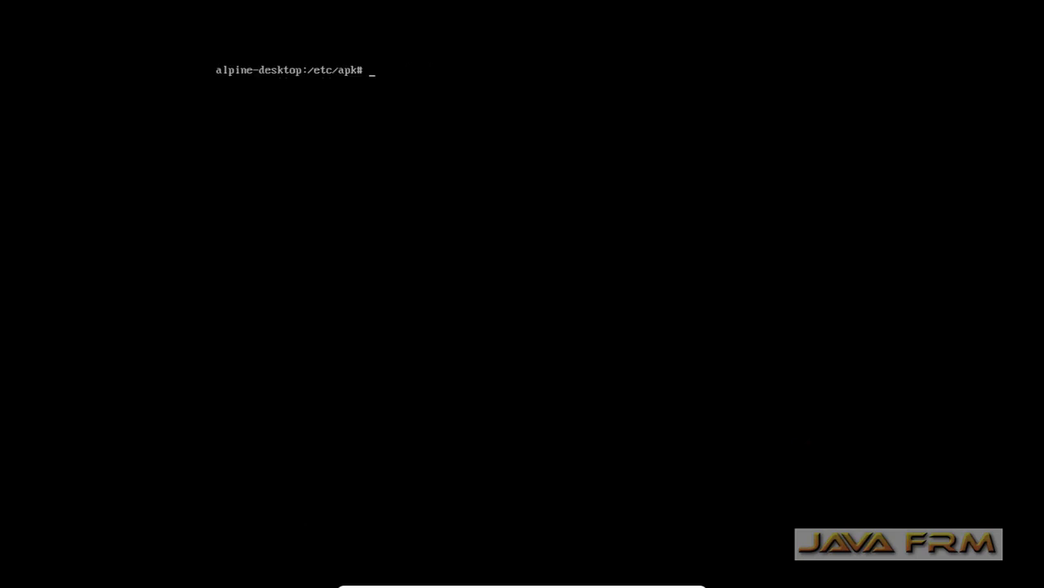
{"action": "type", "text": "apk add pciutils"}
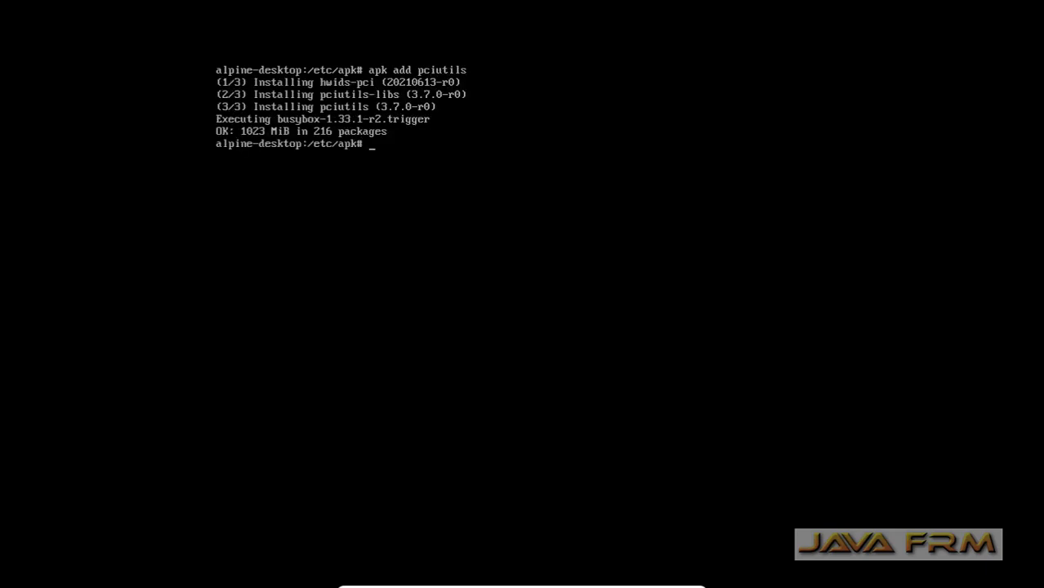
Clear the console and search the apk repositories for xf86-video packages.
{"action": "key", "text": "ctrl+l"}
{"action": "type", "text": "apk "}
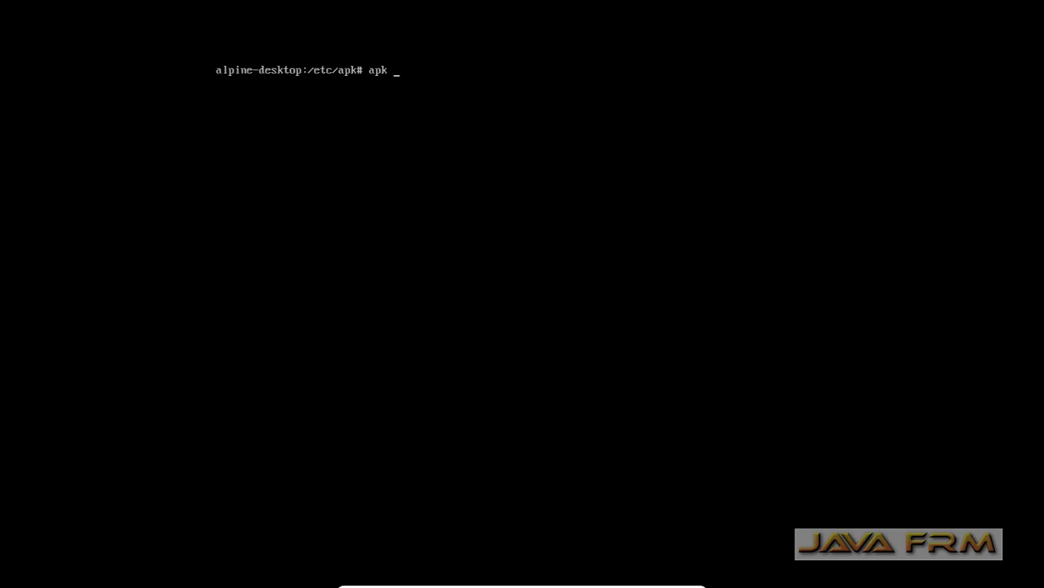
{"action": "type", "text": "search xf86-video"}
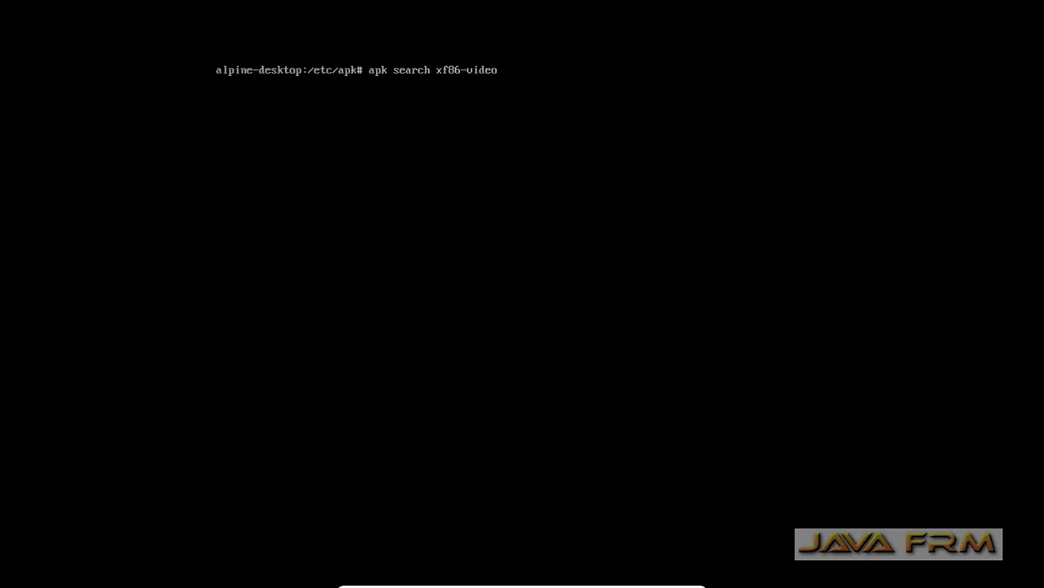
{"action": "key", "text": "Return"}
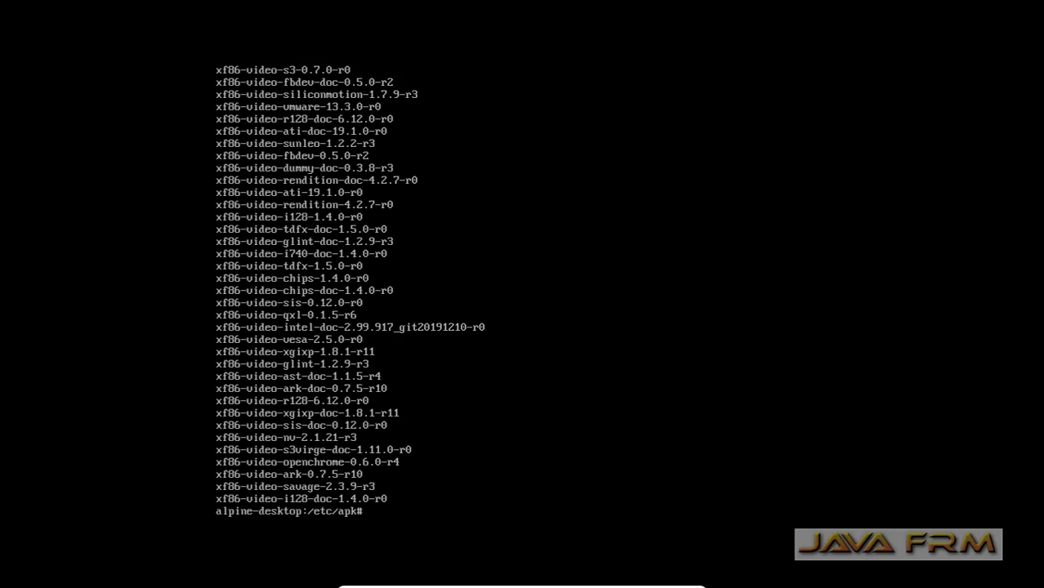
Install the video drivers xf86-video-fbdev, xf86-video-intel and xf86-video-vesa with apk.
{"action": "type", "text": "xf86-video-fbdev xf86-video-intel xf86-video-vesa"}
{"action": "key", "text": "Home"}
{"action": "type", "text": "apk add"}
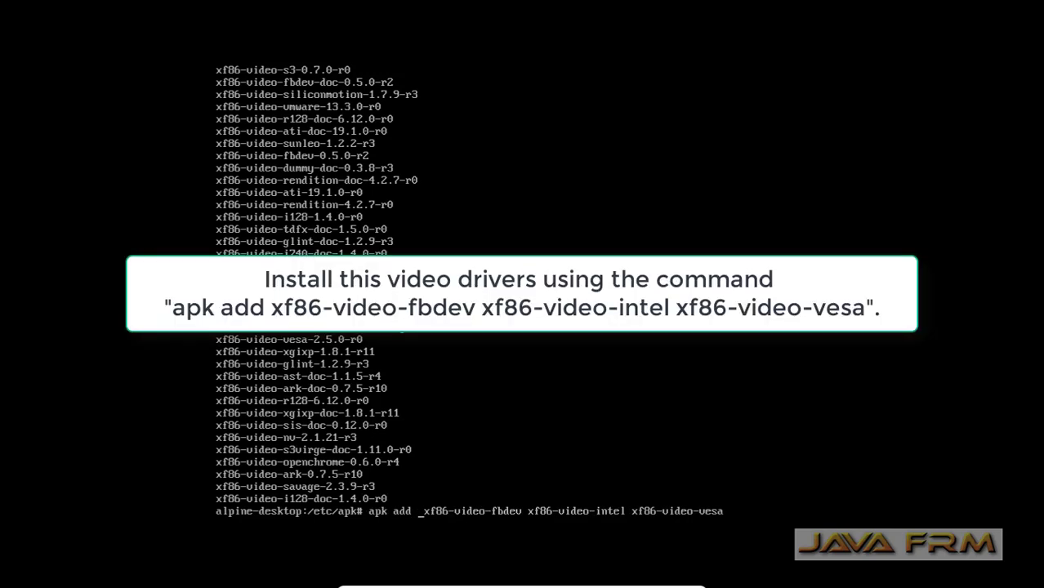
{"action": "key", "text": "Delete"}
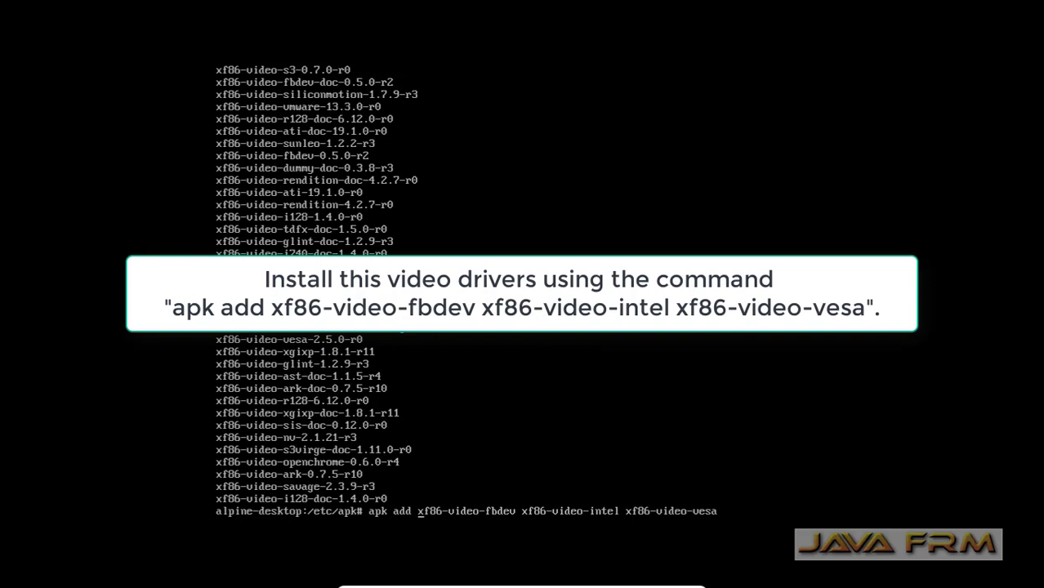
{"action": "key", "text": "Return"}
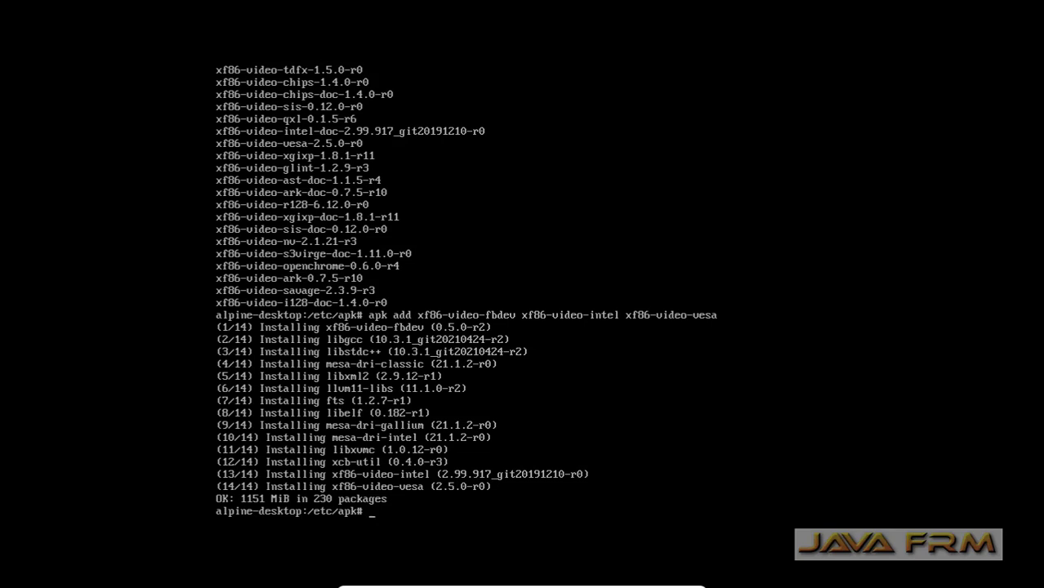
Enter an apk search for xf86 packages to look up input device drivers.
{"action": "type", "text": "apk"}
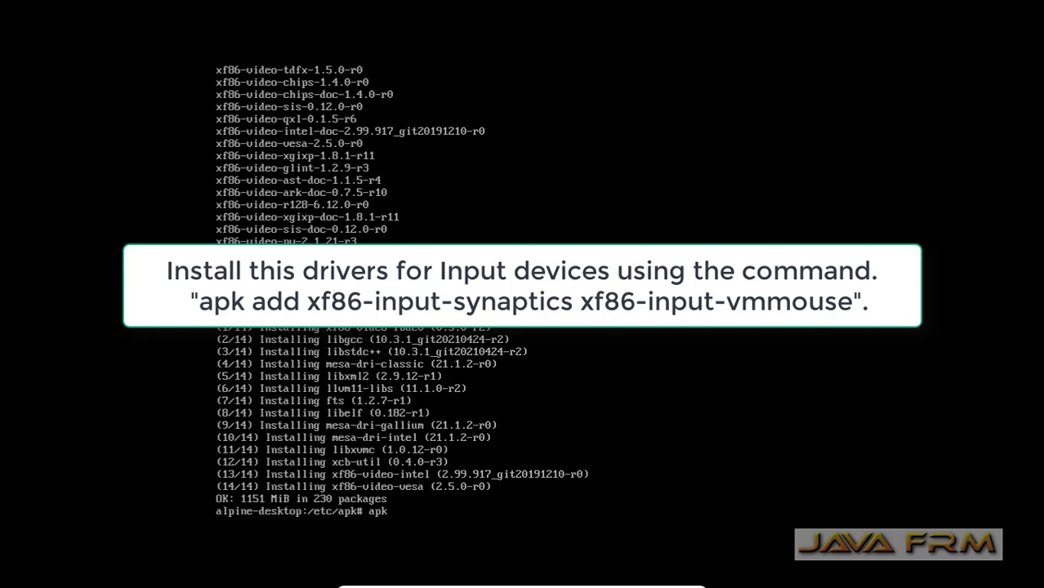
{"action": "type", "text": " search xf86"}
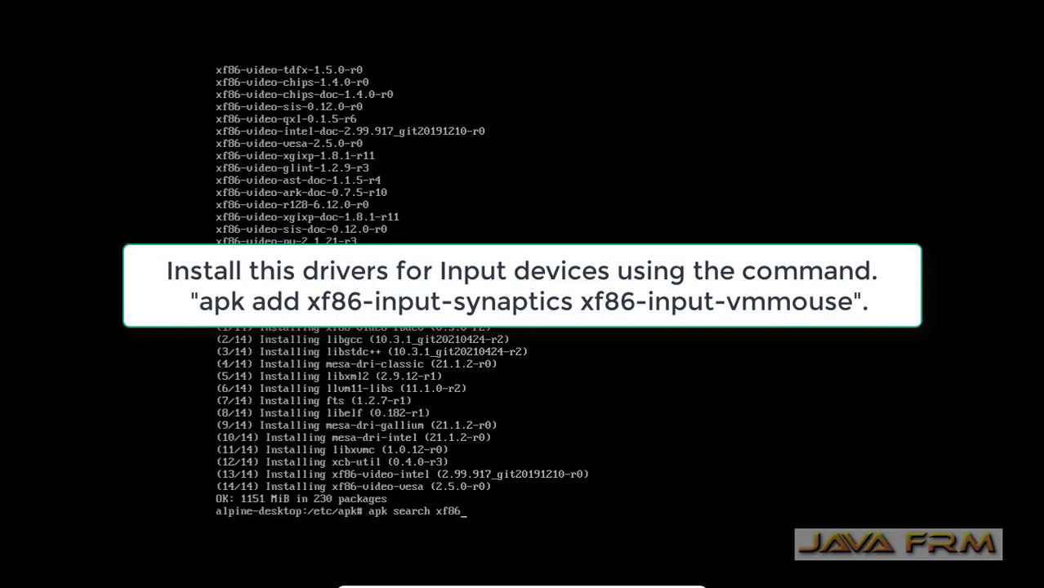
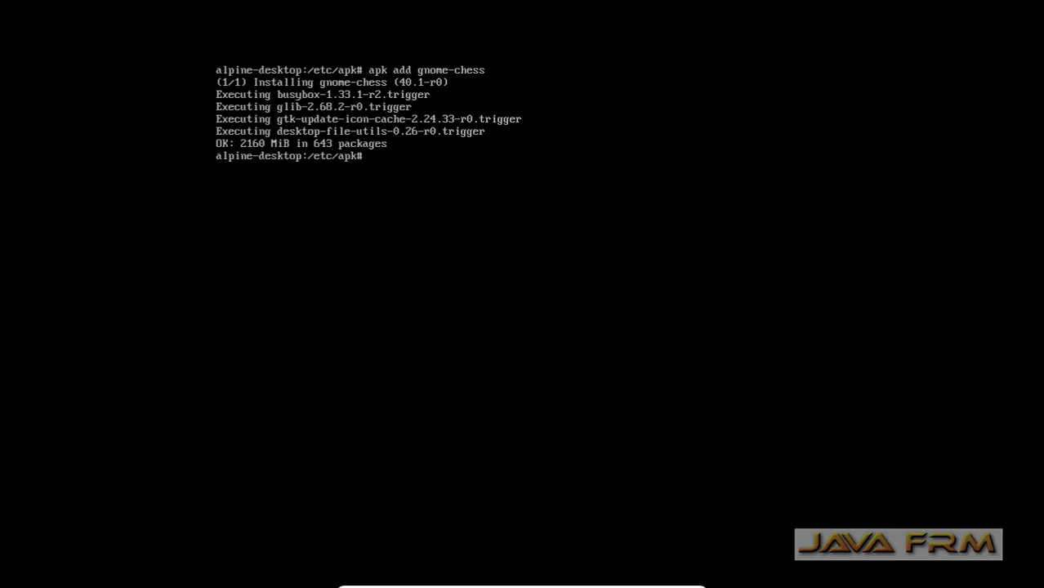
Install the gnome-music package by reusing the previous apk add command.
{"action": "key", "text": "Return"}
{"action": "key", "text": "Up"}
{"action": "key", "text": "BackSpace"}
{"action": "key", "text": "BackSpace"}
{"action": "key", "text": "BackSpace"}
{"action": "key", "text": "BackSpace"}
{"action": "key", "text": "BackSpace"}
{"action": "type", "text": "music"}
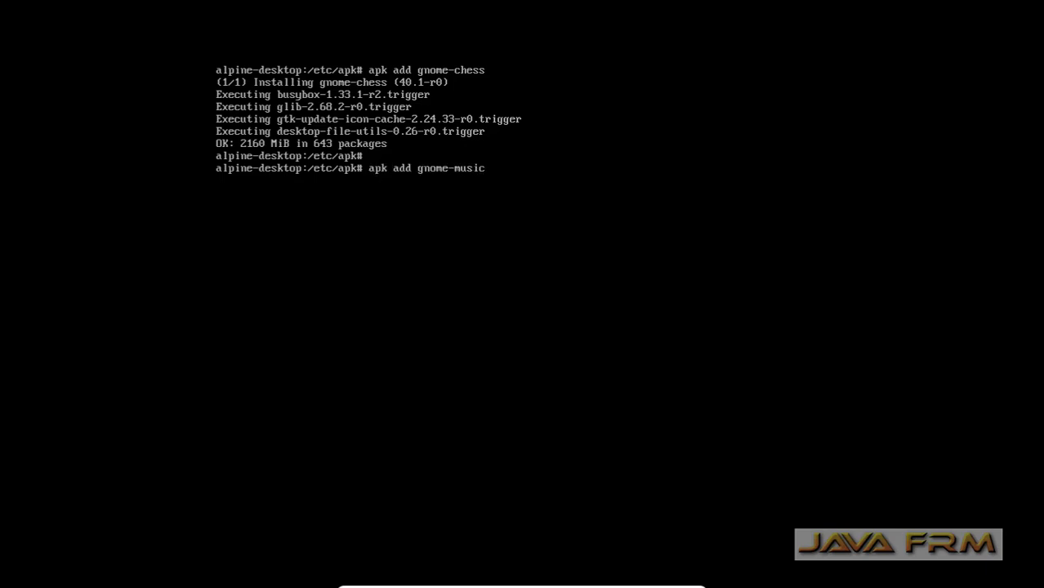
{"action": "key", "text": "Return"}
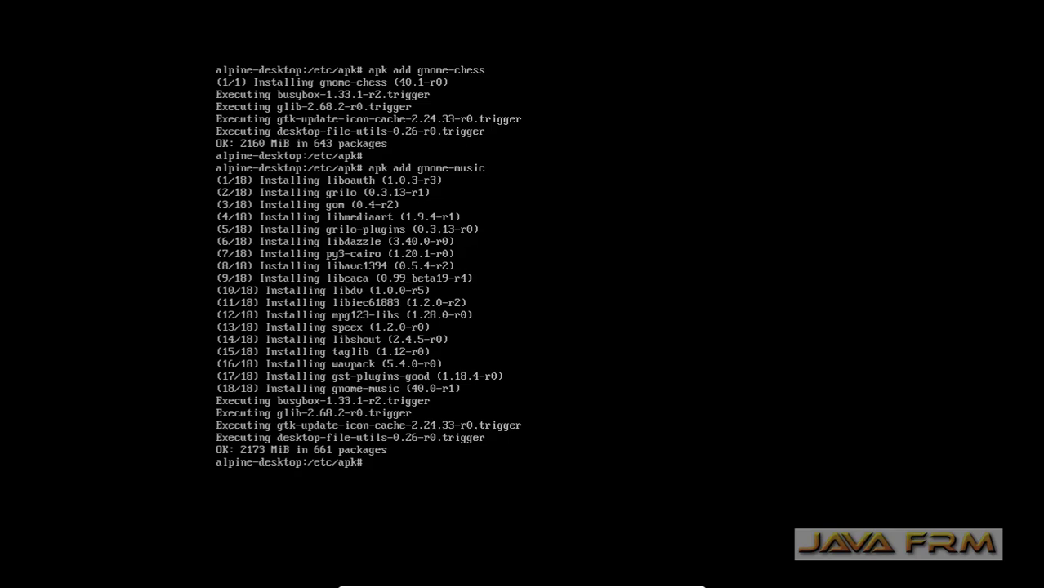
Clear the console and add the dbus and udev services to the default runlevel with rc-update.
{"action": "type", "text": "clear"}
{"action": "key", "text": "Return"}
{"action": "key", "text": "Return"}
{"action": "key", "text": "Return"}
{"action": "type", "text": "rc-update add"}
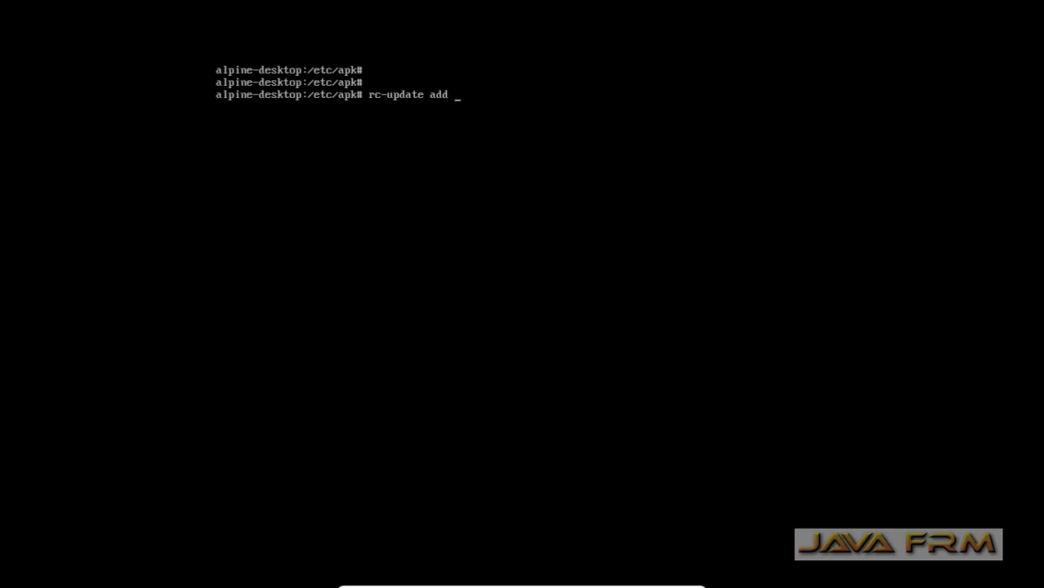
{"action": "type", "text": " dbus"}
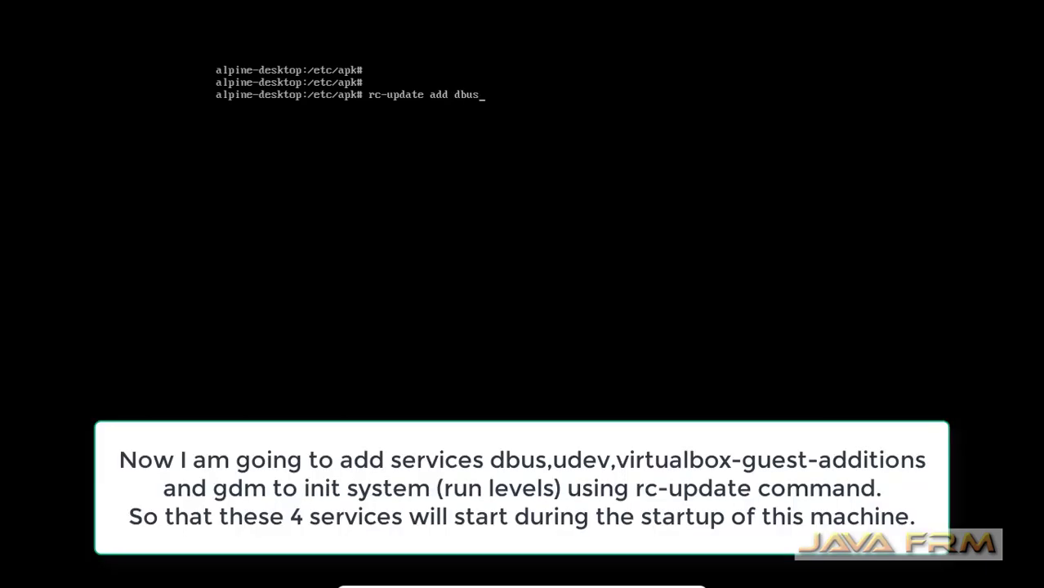
{"action": "key", "text": "Return"}
{"action": "type", "text": "rc"}
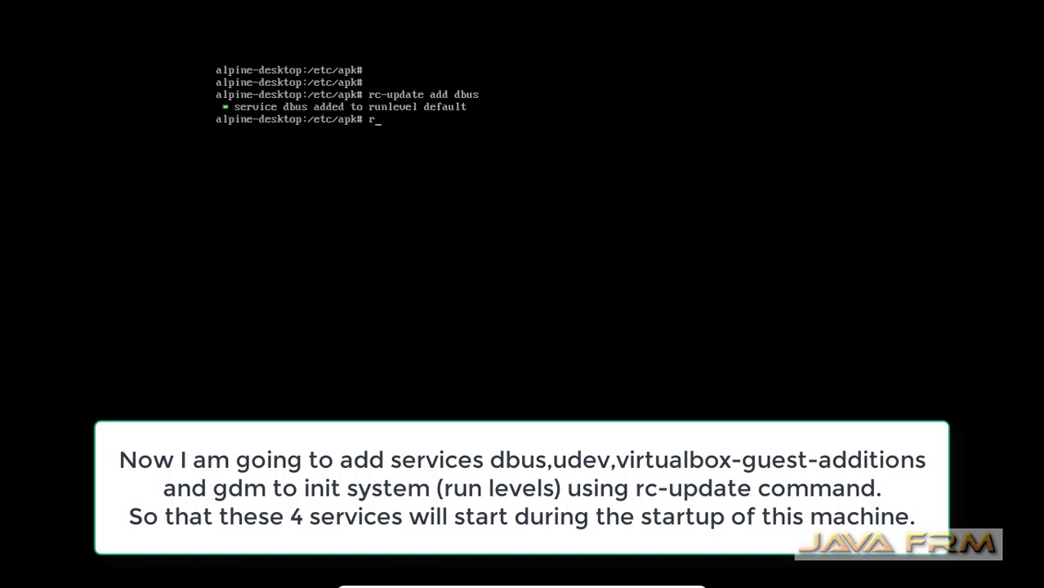
{"action": "type", "text": "-update add udev"}
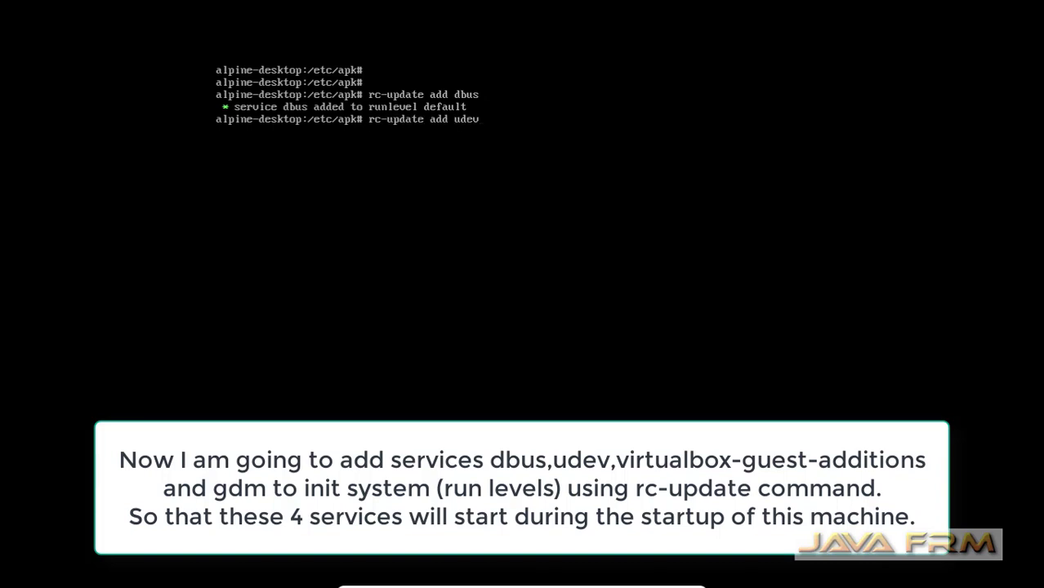
{"action": "key", "text": "Return"}
Add the virtualbox-guest-additions service to the default runlevel with rc-update.
{"action": "type", "text": "rc"}
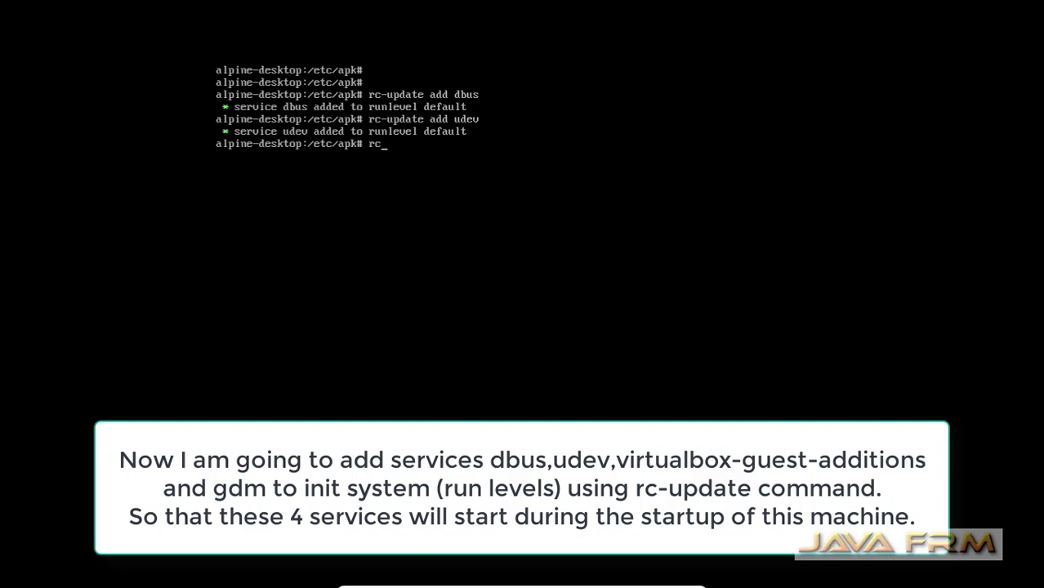
{"action": "type", "text": "-update virtualbox-gues"}
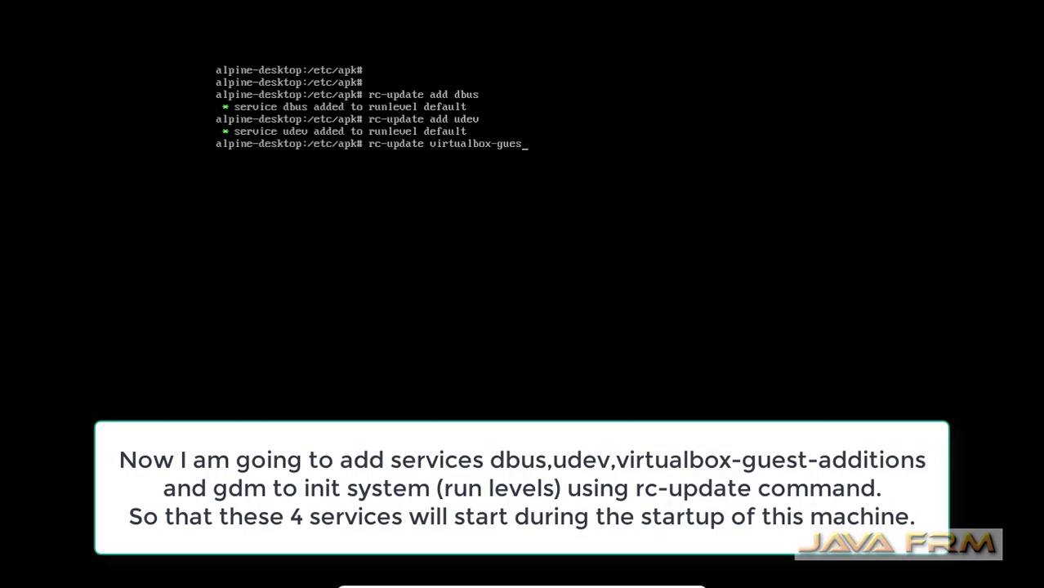
{"action": "type", "text": "t-additions"}
{"action": "key", "text": "Return"}
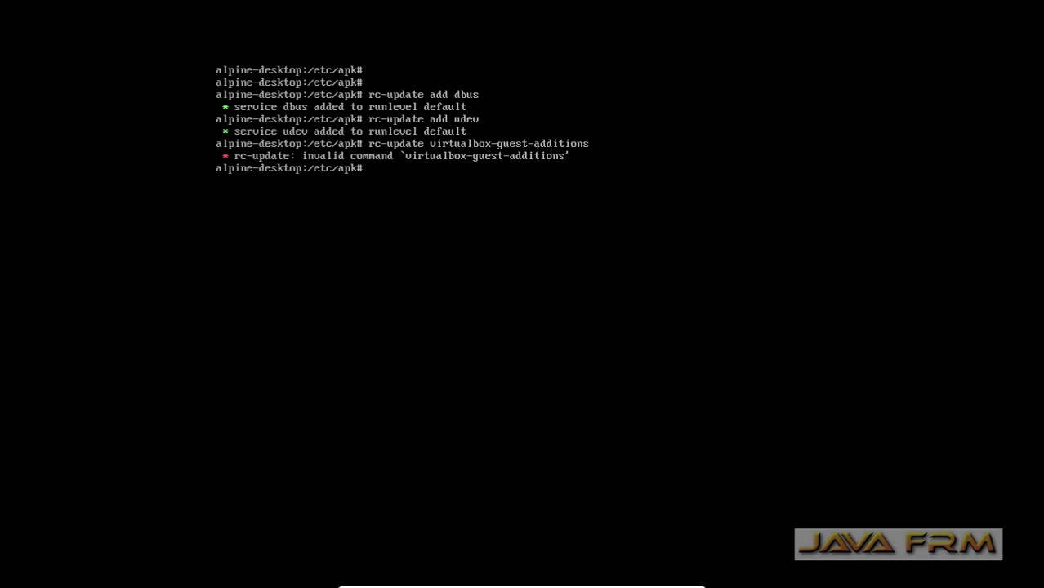
{"action": "key", "text": "Up"}
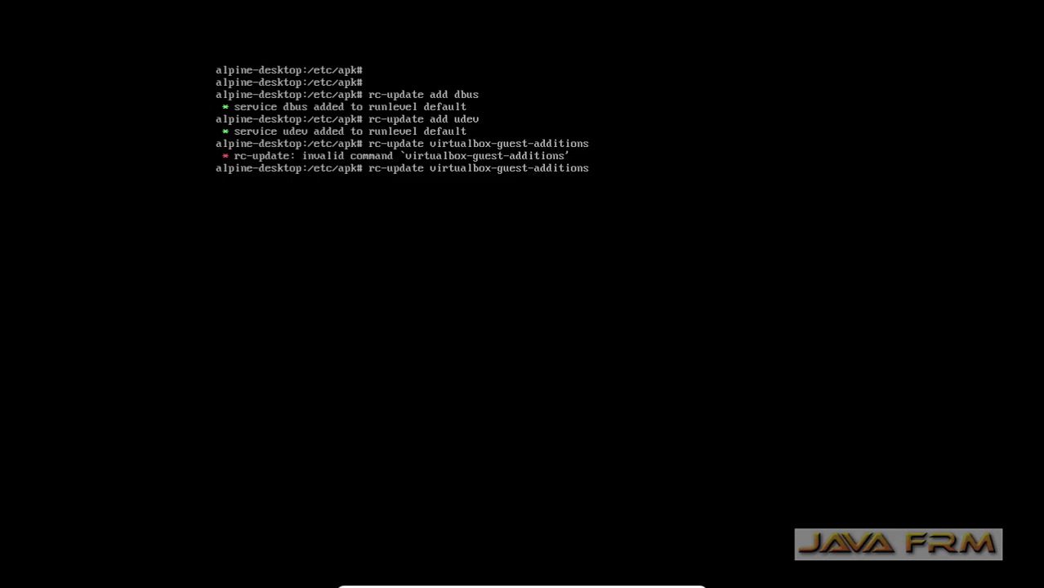
{"action": "type", "text": "add"}
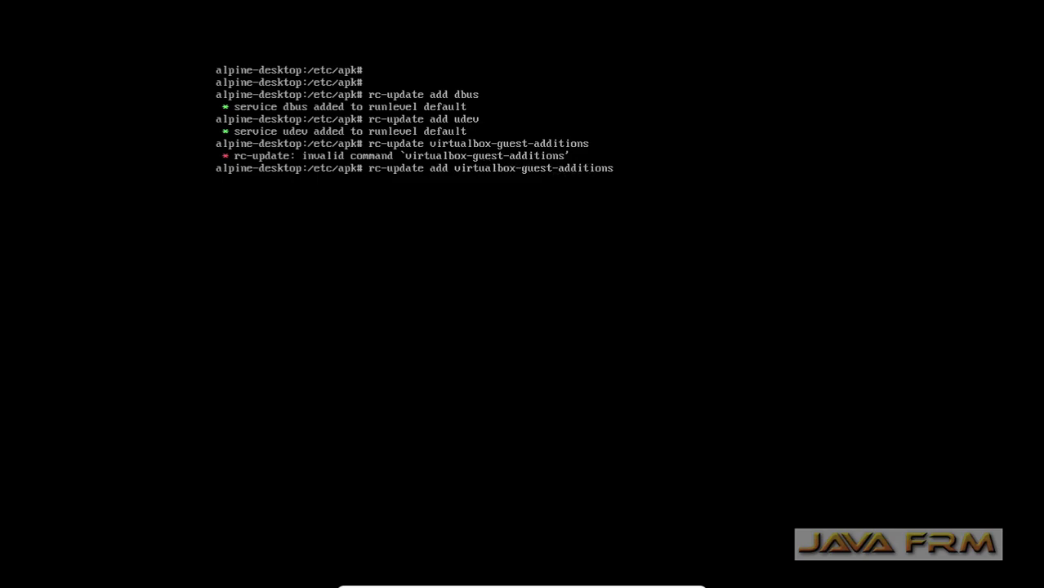
{"action": "key", "text": "Return"}
Add the gdm service to the default runlevel by editing the previous rc-update add command.
{"action": "key", "text": "Up"}
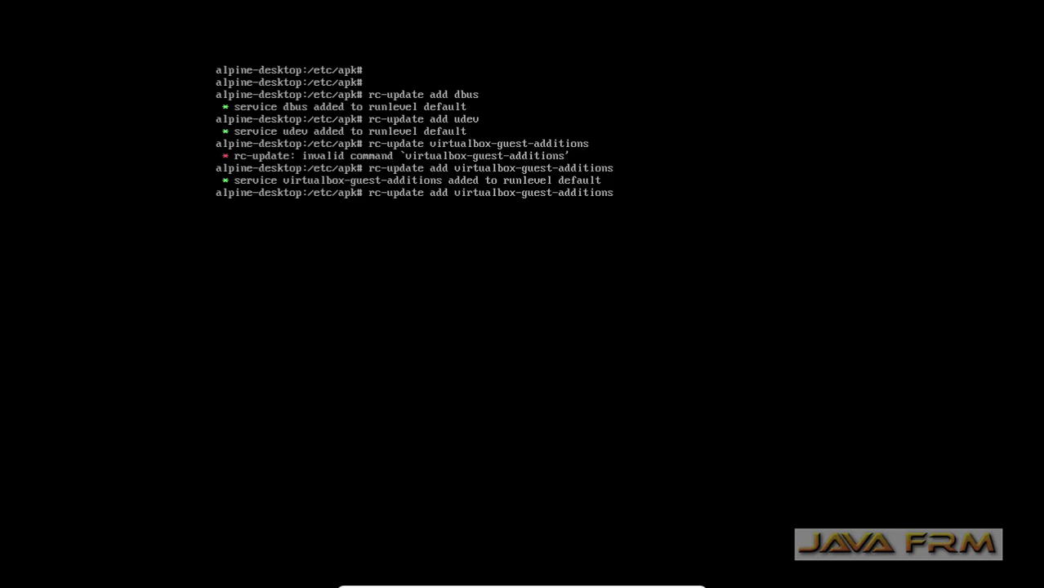
{"action": "key", "text": "BackSpace"}
{"action": "key", "text": "BackSpace"}
{"action": "key", "text": "BackSpace"}
{"action": "key", "text": "BackSpace"}
{"action": "key", "text": "BackSpace"}
{"action": "key", "text": "BackSpace"}
{"action": "key", "text": "BackSpace"}
{"action": "key", "text": "BackSpace"}
{"action": "key", "text": "BackSpace"}
{"action": "key", "text": "BackSpace"}
{"action": "key", "text": "BackSpace"}
{"action": "key", "text": "BackSpace"}
{"action": "key", "text": "BackSpace"}
{"action": "key", "text": "BackSpace"}
{"action": "key", "text": "BackSpace"}
{"action": "key", "text": "BackSpace"}
{"action": "key", "text": "BackSpace"}
{"action": "key", "text": "BackSpace"}
{"action": "key", "text": "BackSpace"}
{"action": "key", "text": "BackSpace"}
{"action": "key", "text": "BackSpace"}
{"action": "key", "text": "BackSpace"}
{"action": "key", "text": "BackSpace"}
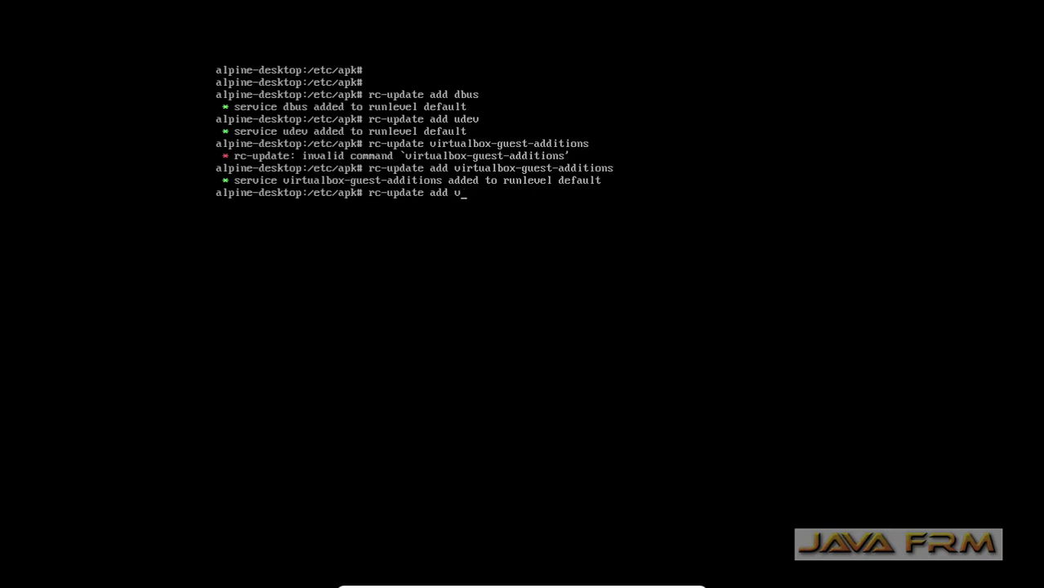
{"action": "type", "text": "gdm"}
{"action": "key", "text": "Return"}
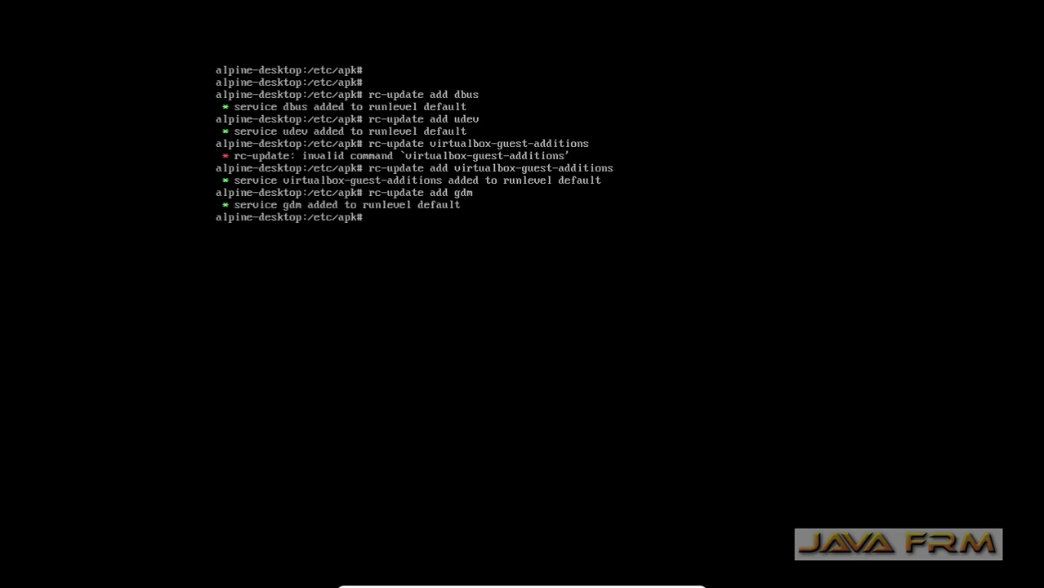
{"action": "key", "text": "Return"}
{"action": "key", "text": "Return"}
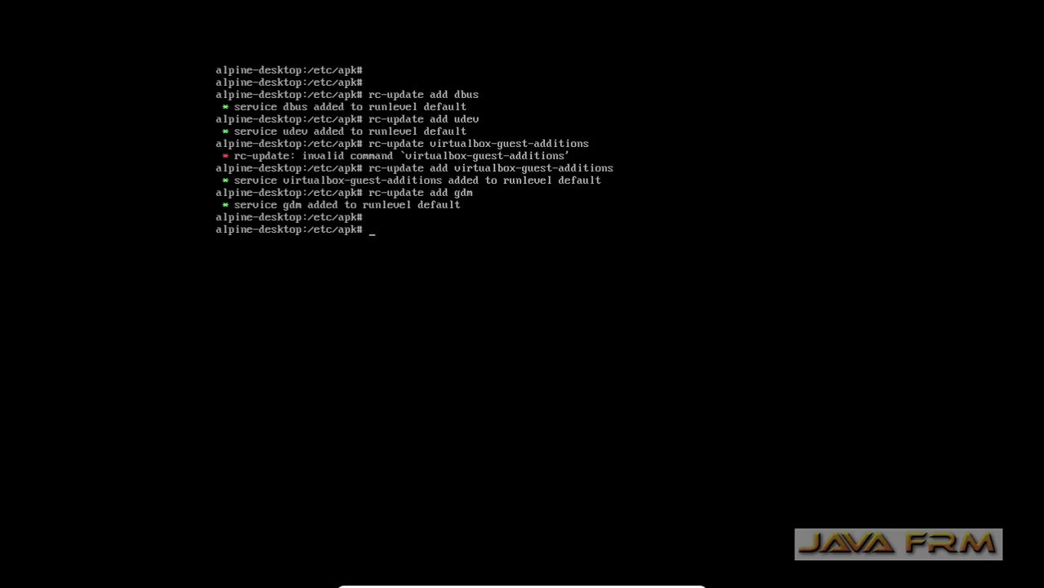
Create a regular user account with adduser, give it a home directory under /home, and enter and repeat its new password.
{"action": "type", "text": "add"}
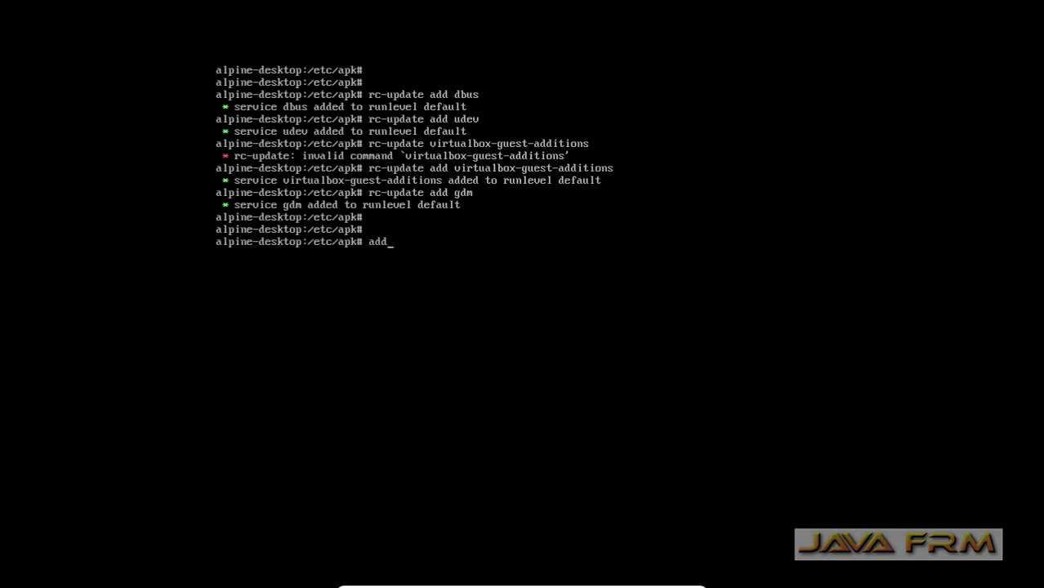
{"action": "type", "text": "user ramanathan "}
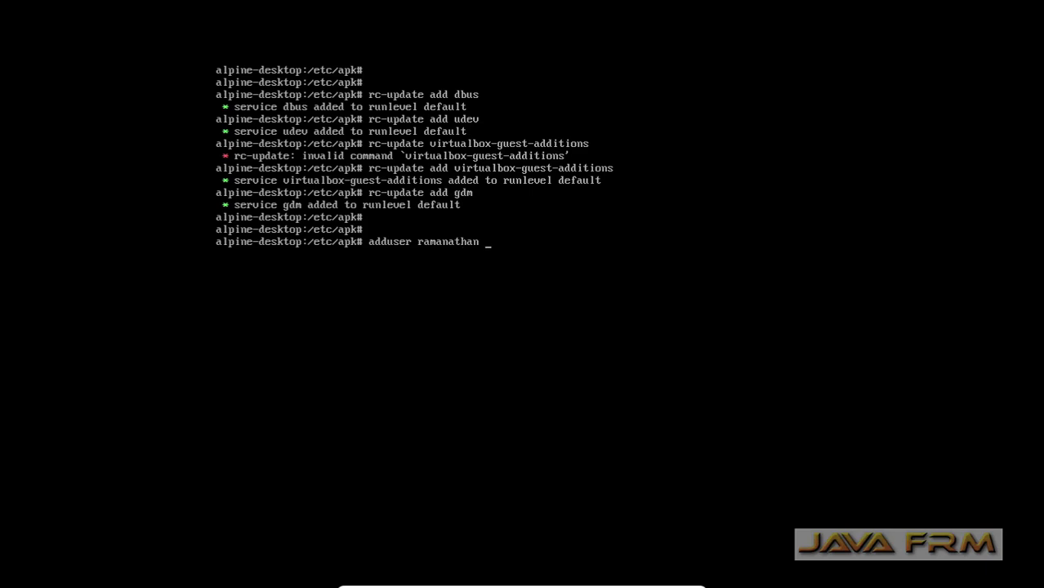
{"action": "type", "text": "-h /home/ramanathan"}
{"action": "key", "text": "Return"}
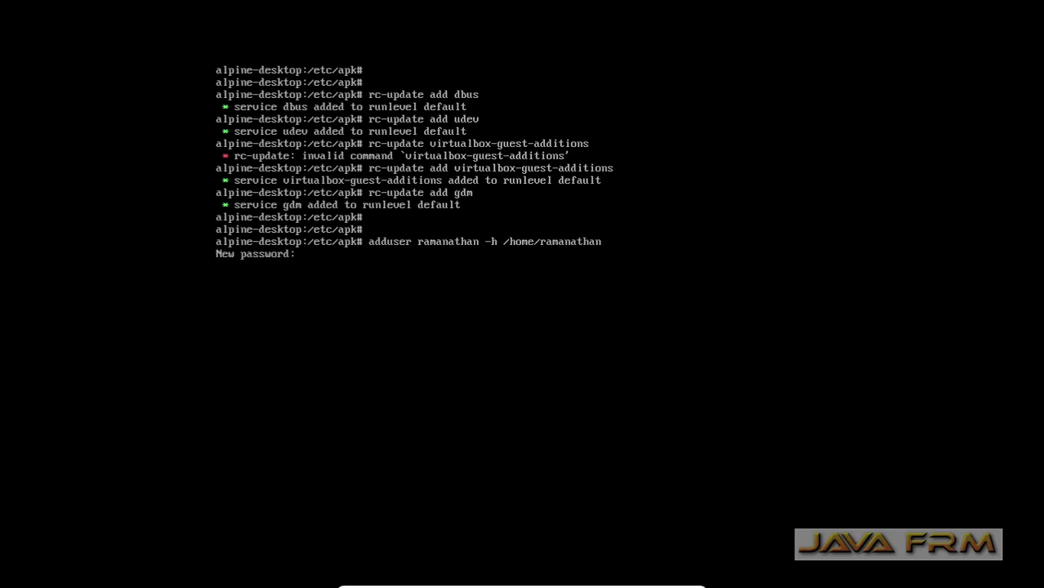
{"action": "key", "text": "Return"}
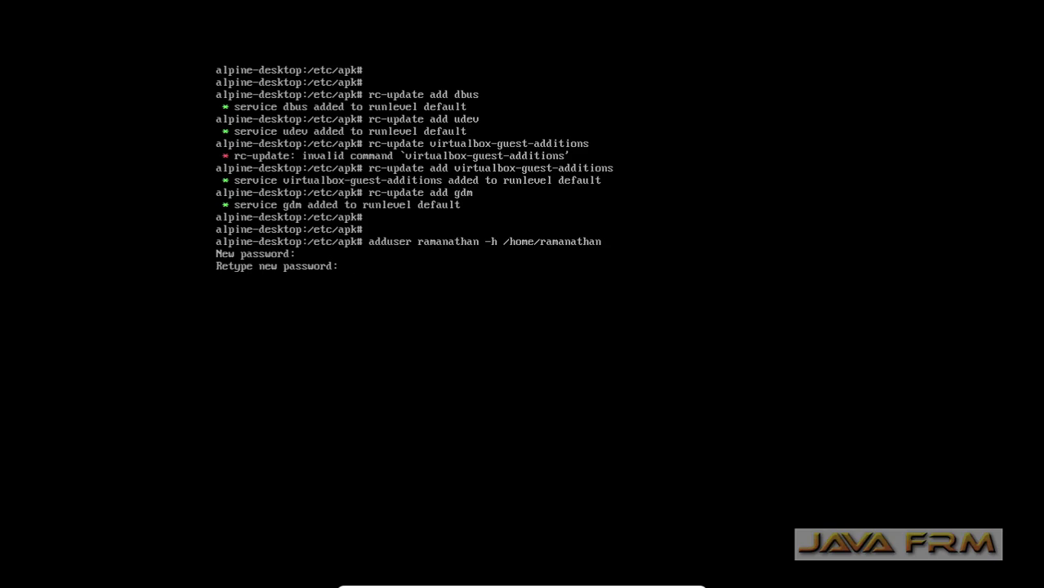
{"action": "key", "text": "Return"}
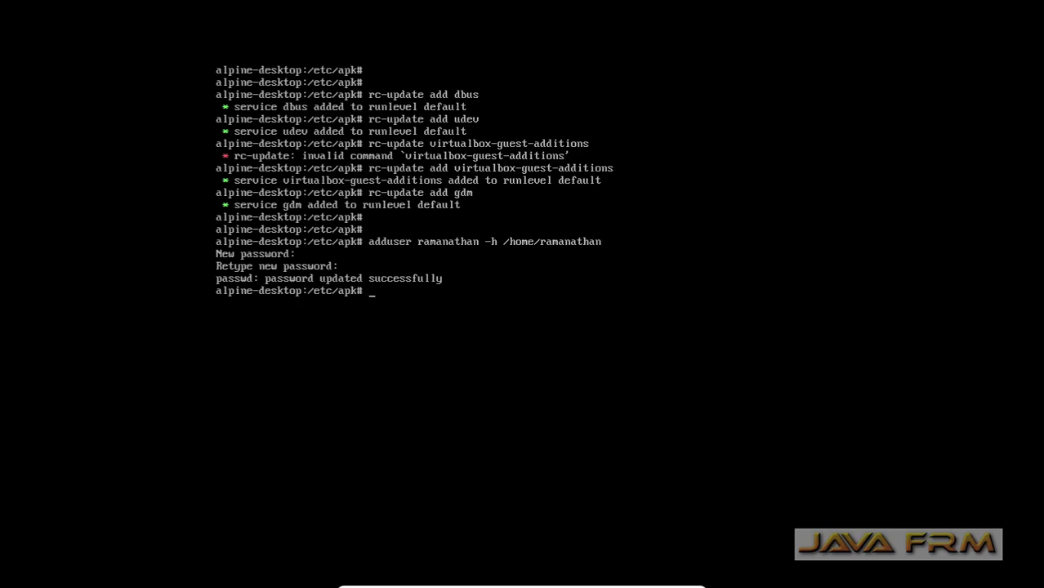
Reboot the machine and log in to GNOME as the newly created, unlisted user with the account's username and password.
{"action": "type", "text": "reboot"}
{"action": "key", "text": "Return"}
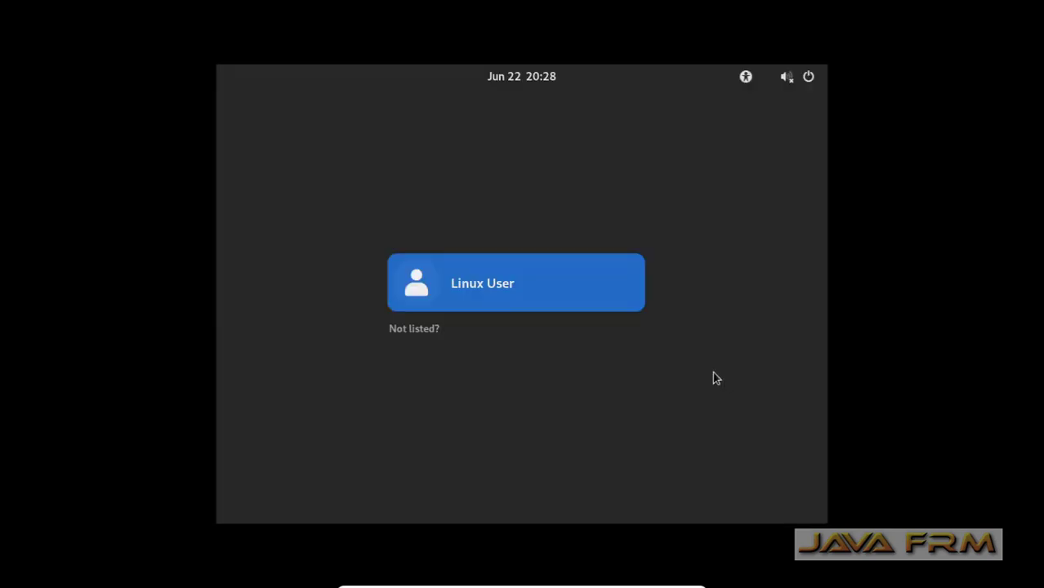
{"action": "left_click", "coordinate": [436, 333]}
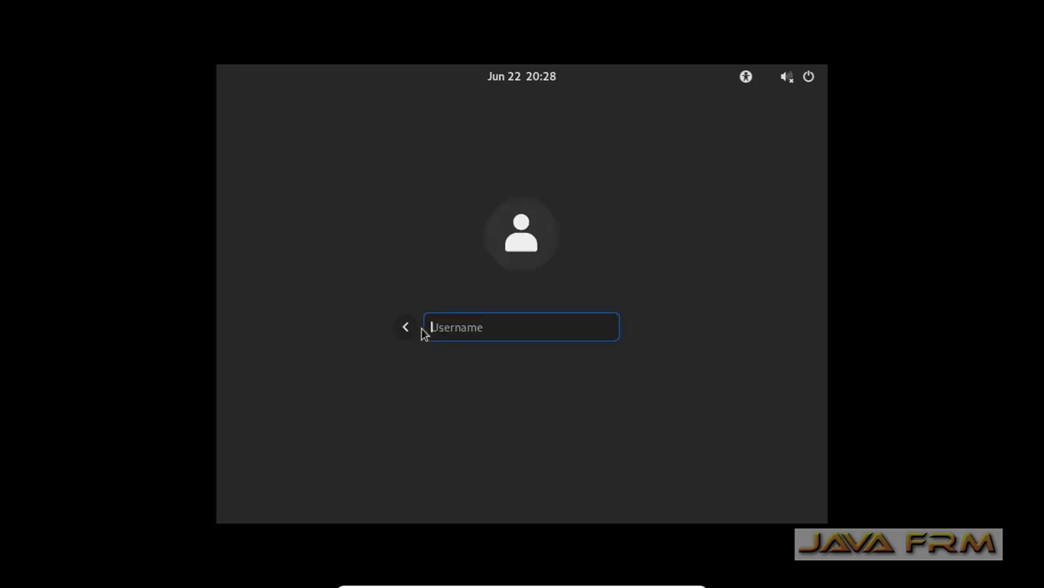
{"action": "type", "text": "ramanathan"}
{"action": "key", "text": "Return"}
{"action": "type", "text": "•••"}
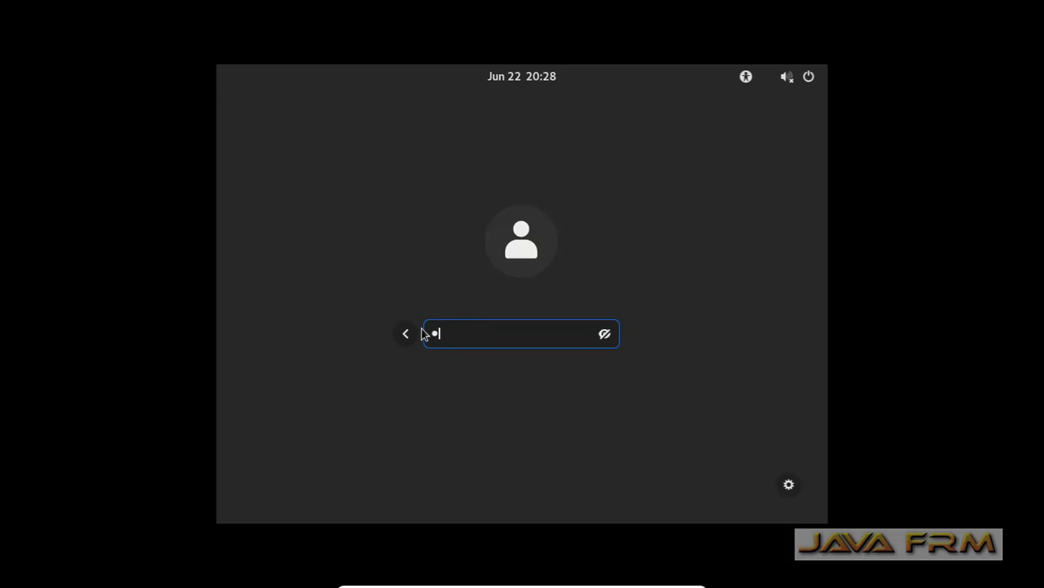
{"action": "type", "text": "•••••••"}
{"action": "key", "text": "Return"}
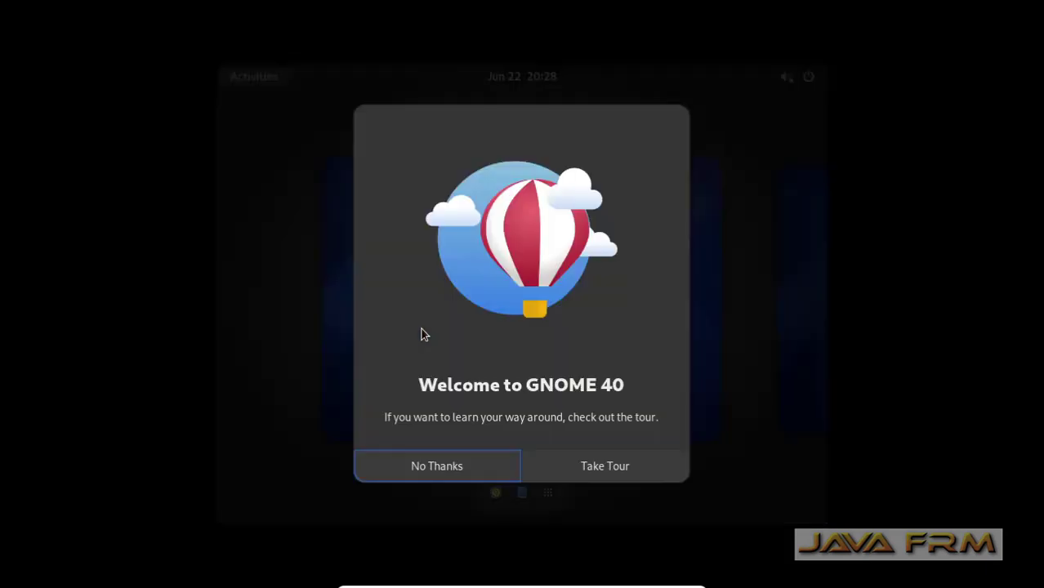
Decline the GNOME 40 welcome tour and leave the activities overview for the desktop.
{"action": "left_click", "coordinate": [437, 466]}
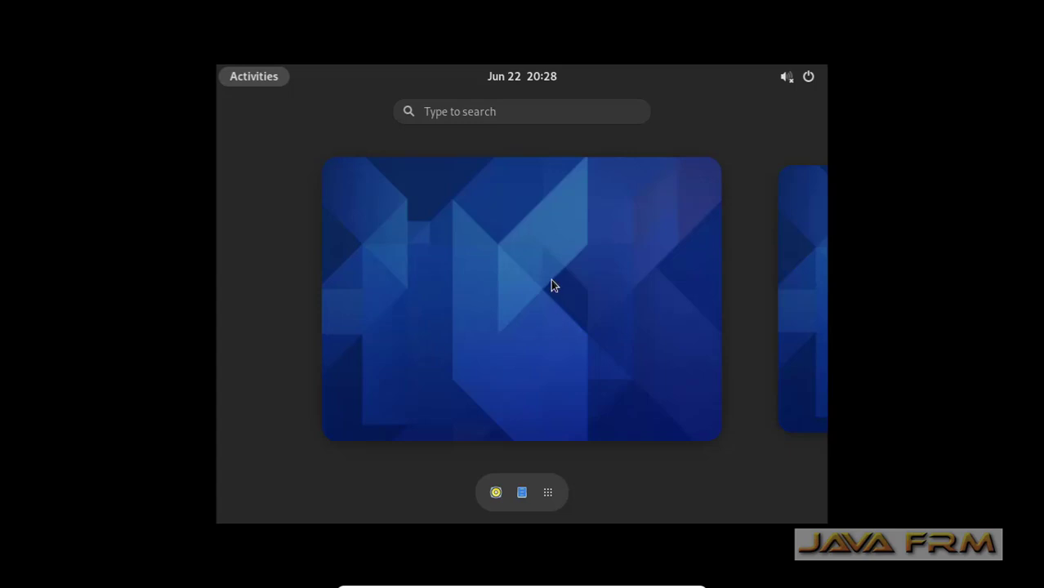
{"action": "left_click", "coordinate": [511, 202]}
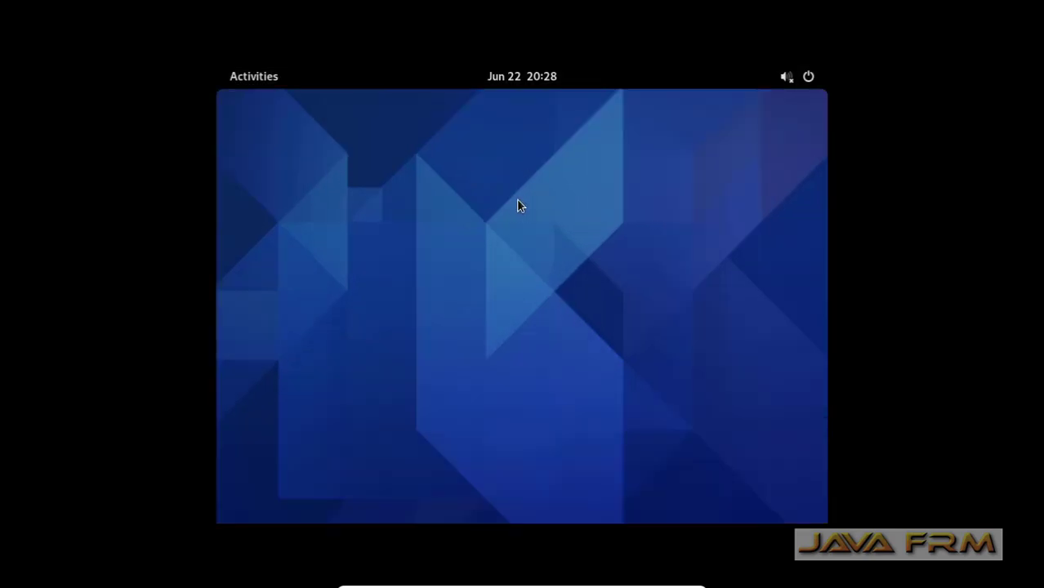
Set the display resolution to 1360 × 768 (16:9) in the display settings, keep the changes and close Settings.
{"action": "right_click", "coordinate": [472, 223]}
{"action": "left_click", "coordinate": [502, 288]}
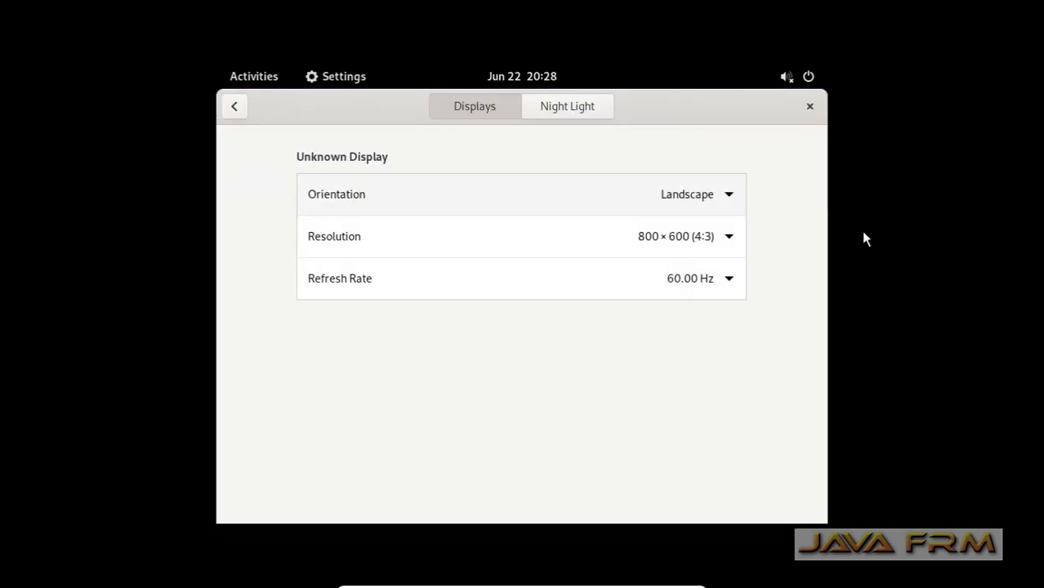
{"action": "left_click", "coordinate": [729, 237]}
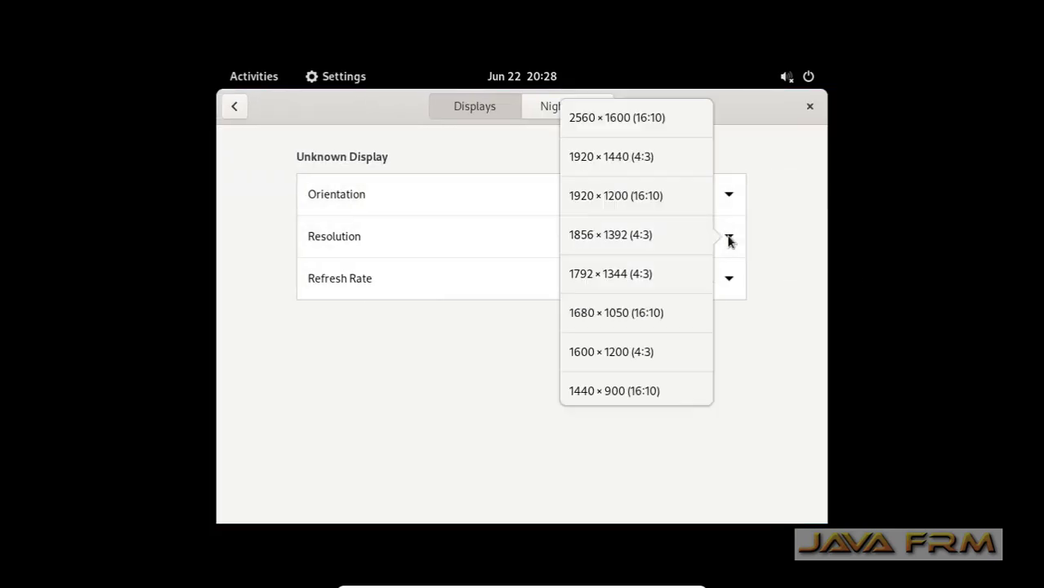
{"action": "scroll", "coordinate": [668, 326], "scroll_direction": "down", "scroll_amount": 5}
{"action": "scroll", "coordinate": [663, 331], "scroll_direction": "up", "scroll_amount": 3}
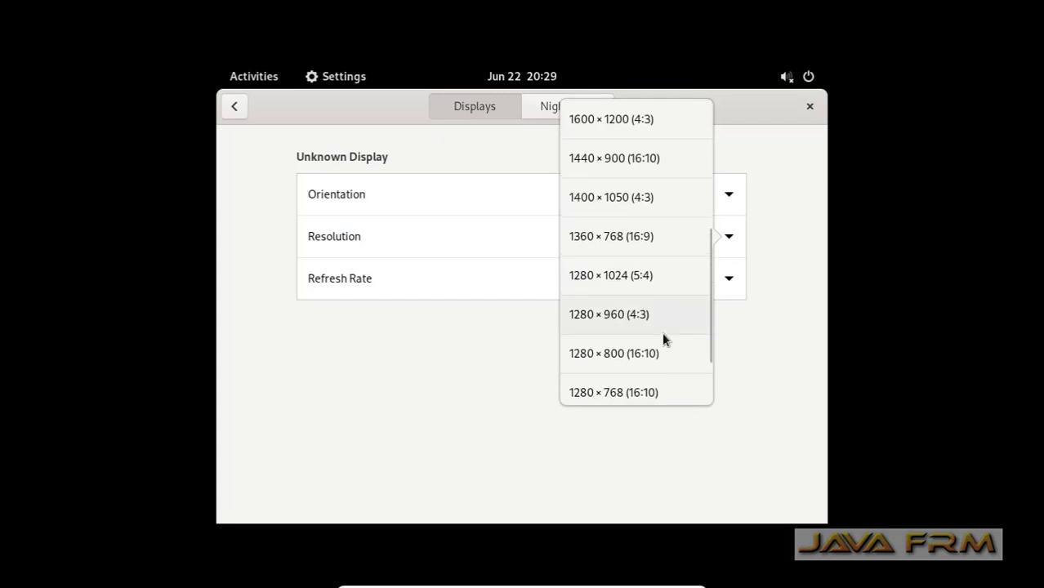
{"action": "left_click", "coordinate": [647, 239]}
{"action": "left_click", "coordinate": [795, 107]}
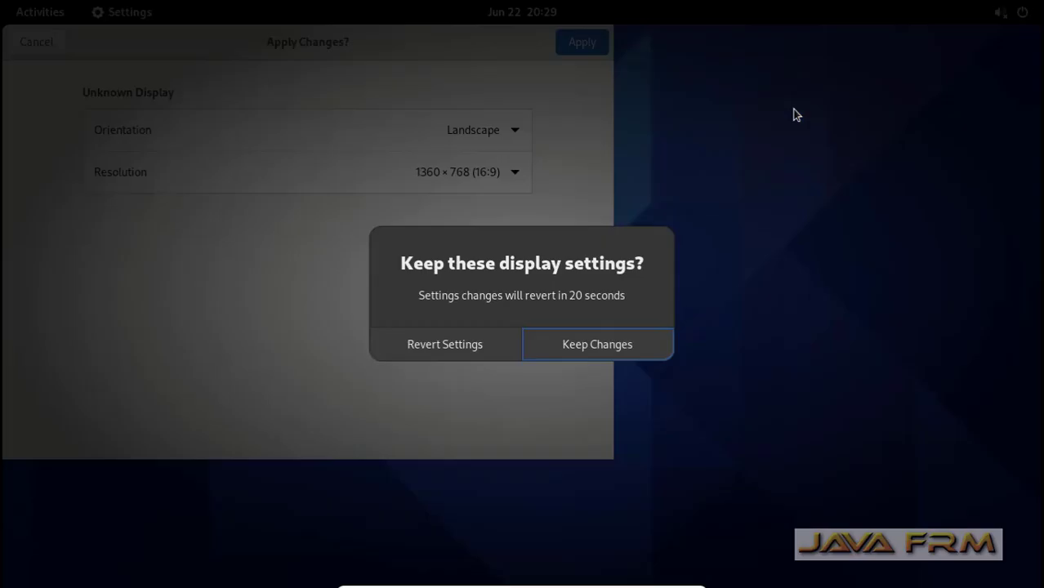
{"action": "left_click", "coordinate": [597, 352]}
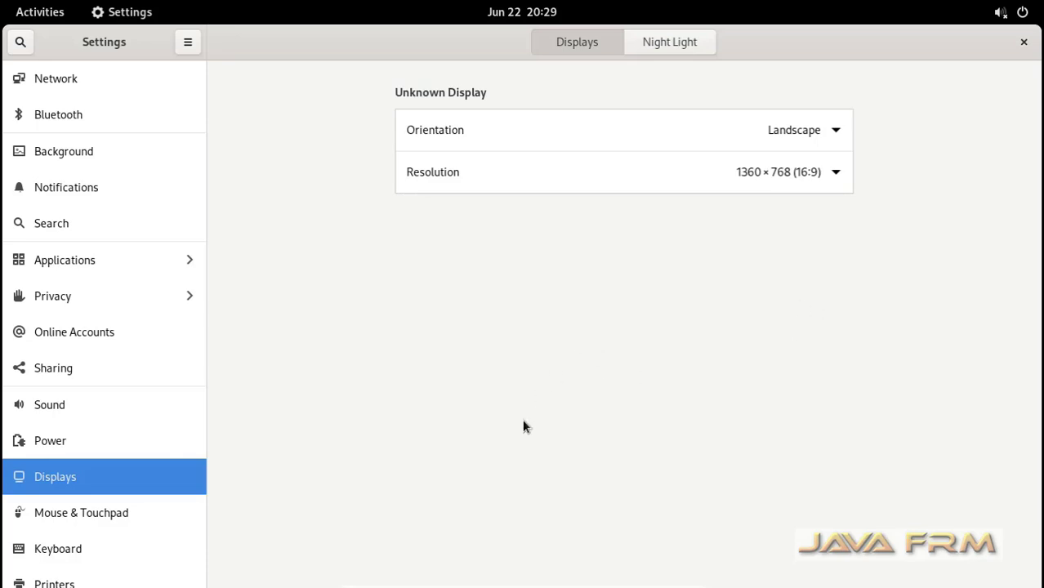
{"action": "left_click", "coordinate": [1024, 42]}
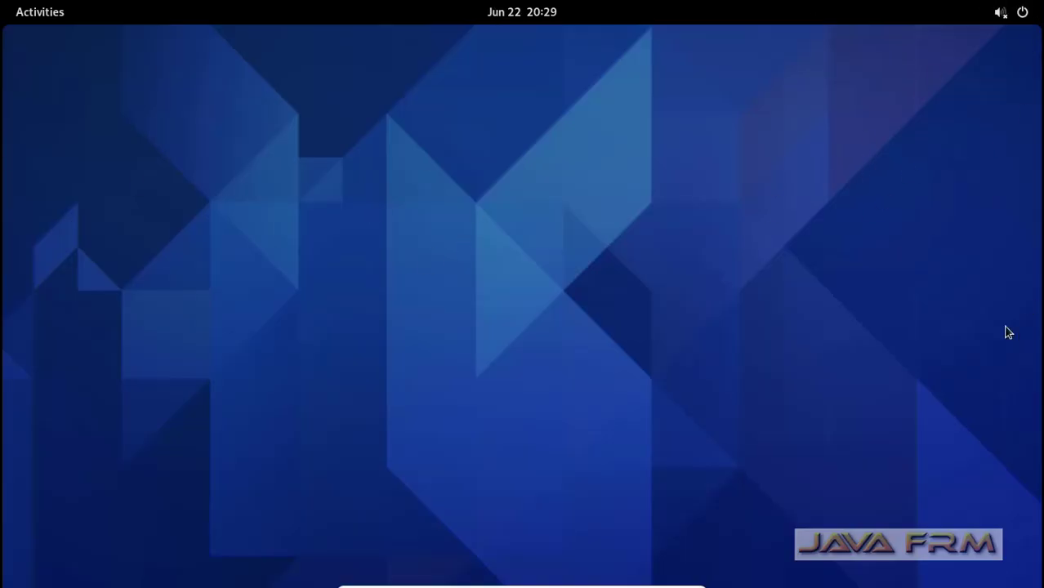
Launch Chess from the list of installed applications to check it, and close its window.
{"action": "left_click", "coordinate": [47, 16]}
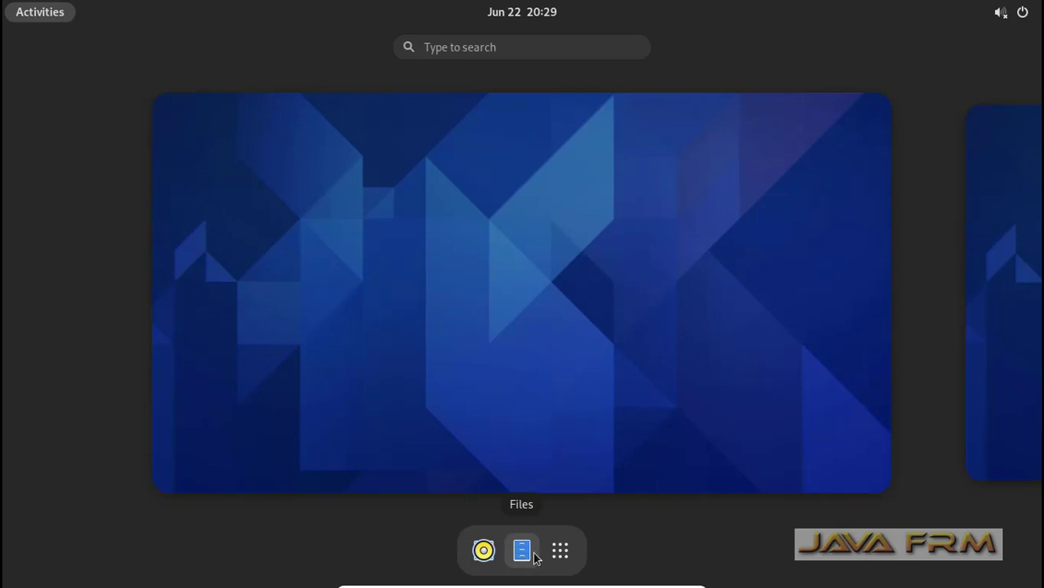
{"action": "left_click", "coordinate": [559, 552]}
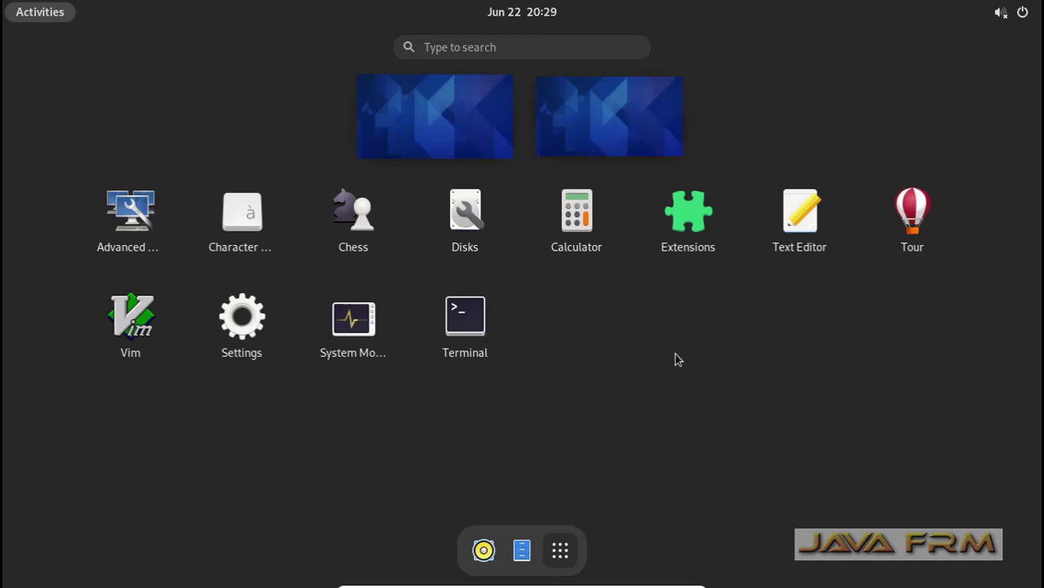
{"action": "left_click", "coordinate": [356, 221]}
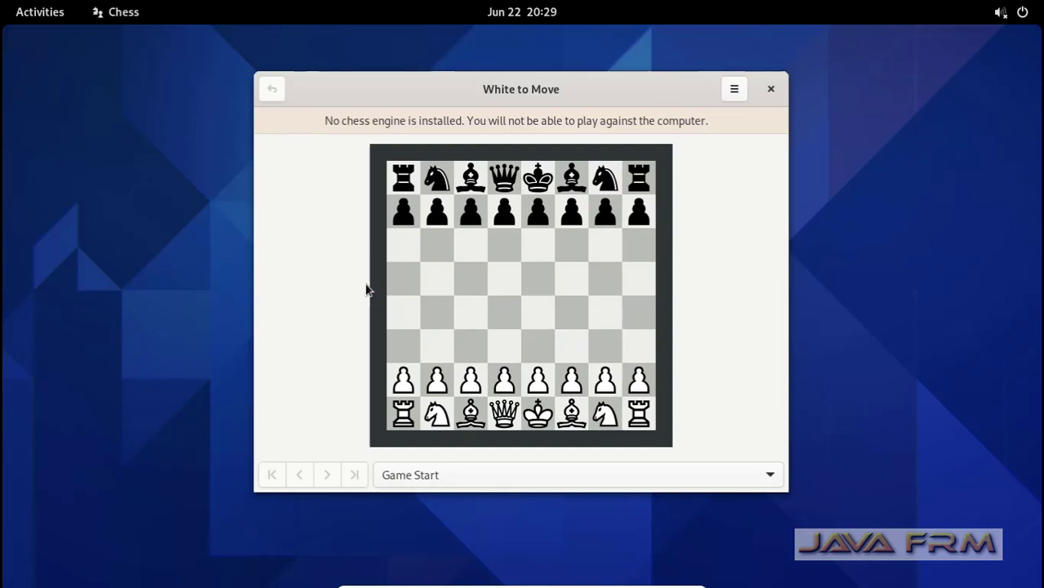
{"action": "left_click", "coordinate": [770, 90]}
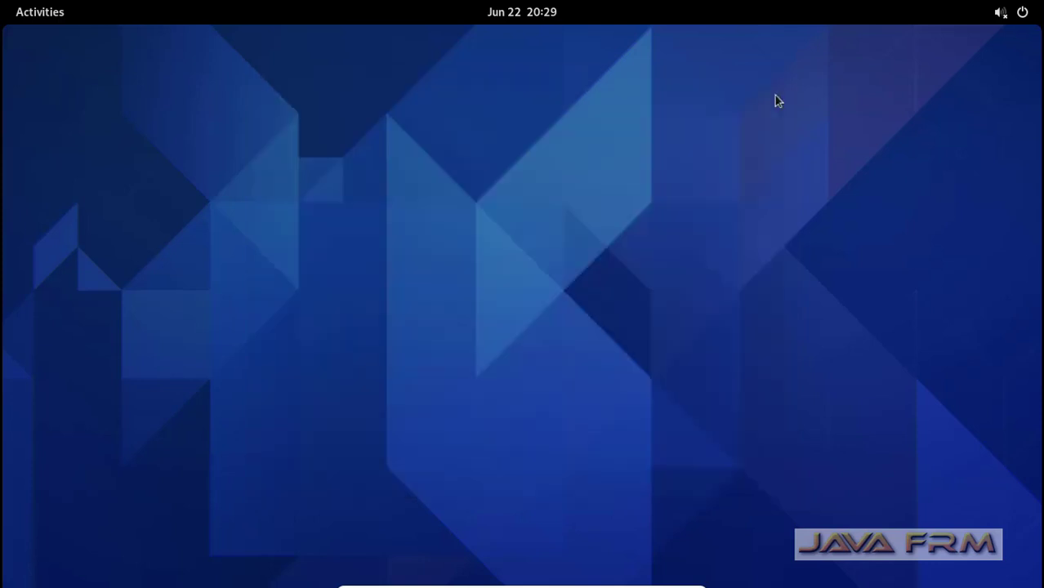
Launch Calculator from the list of installed applications and switch it to Advanced Mode.
{"action": "left_click", "coordinate": [45, 17]}
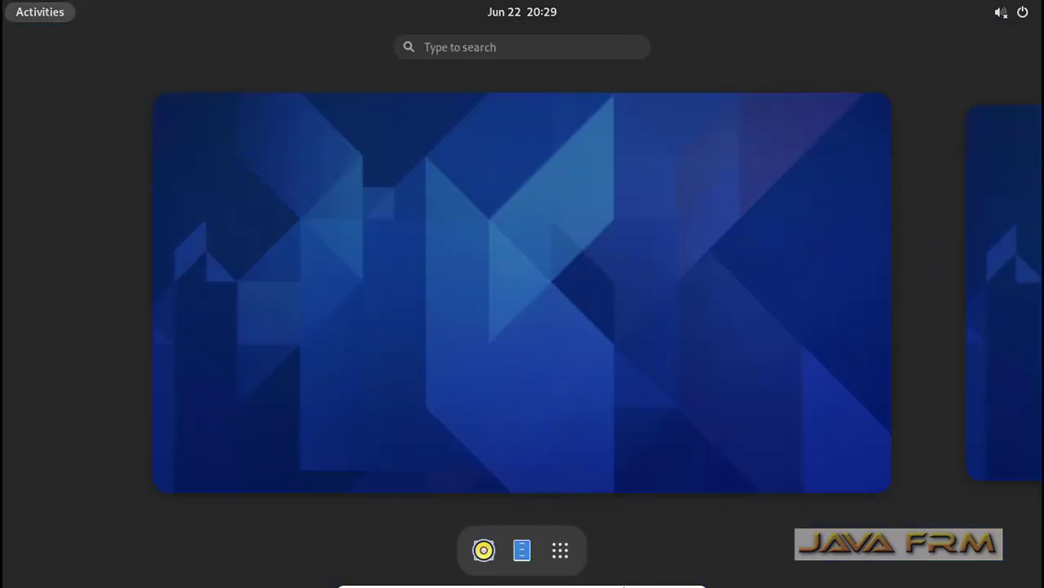
{"action": "left_click", "coordinate": [553, 565]}
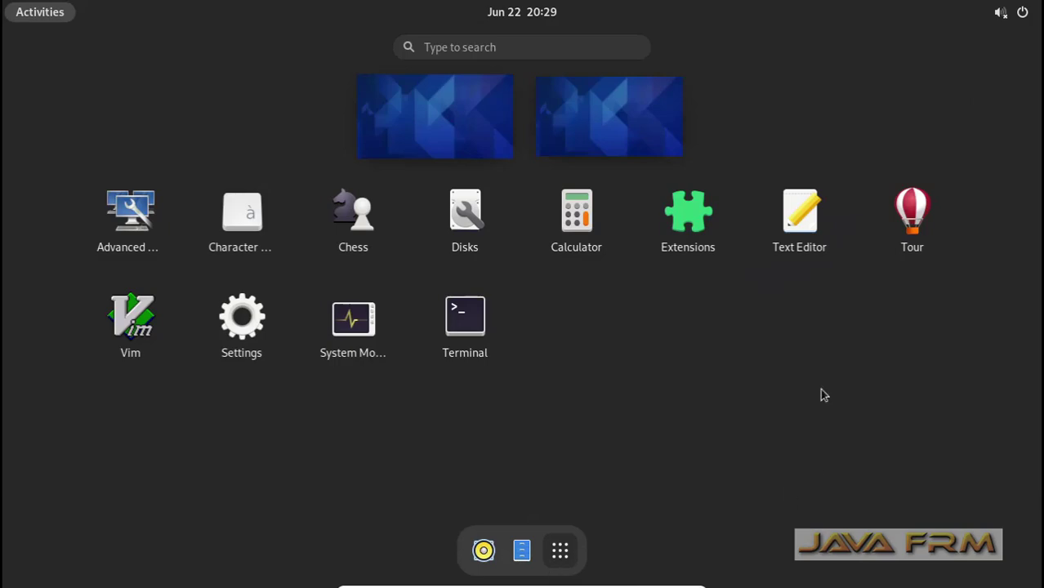
{"action": "left_click", "coordinate": [579, 214]}
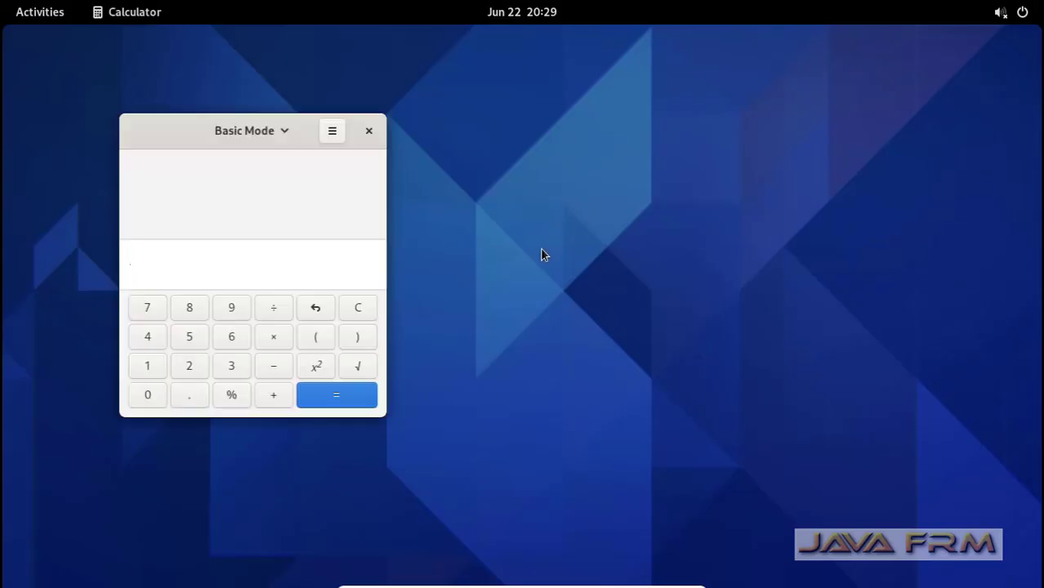
{"action": "left_click", "coordinate": [282, 131]}
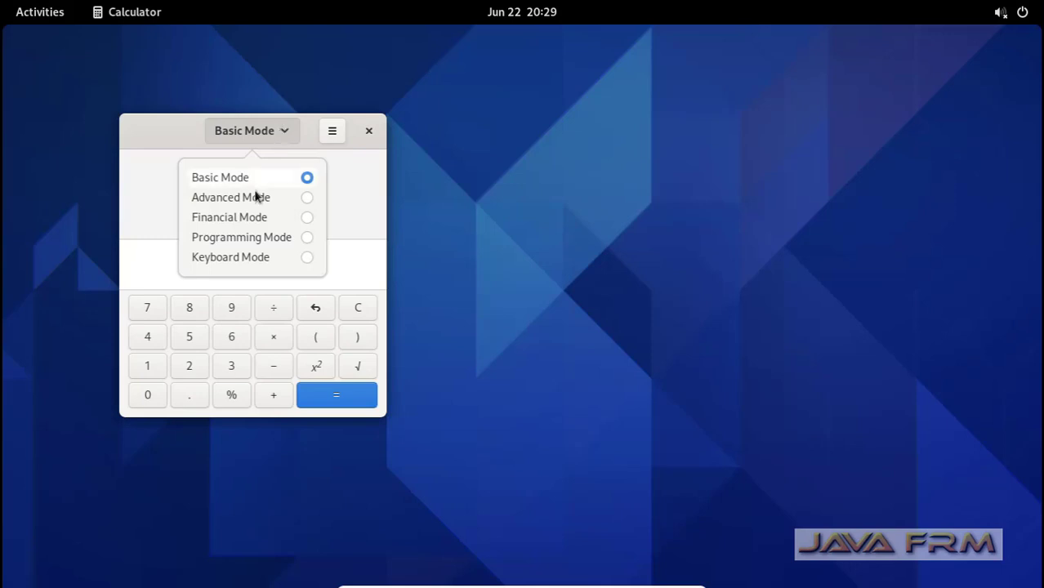
{"action": "left_click", "coordinate": [303, 199]}
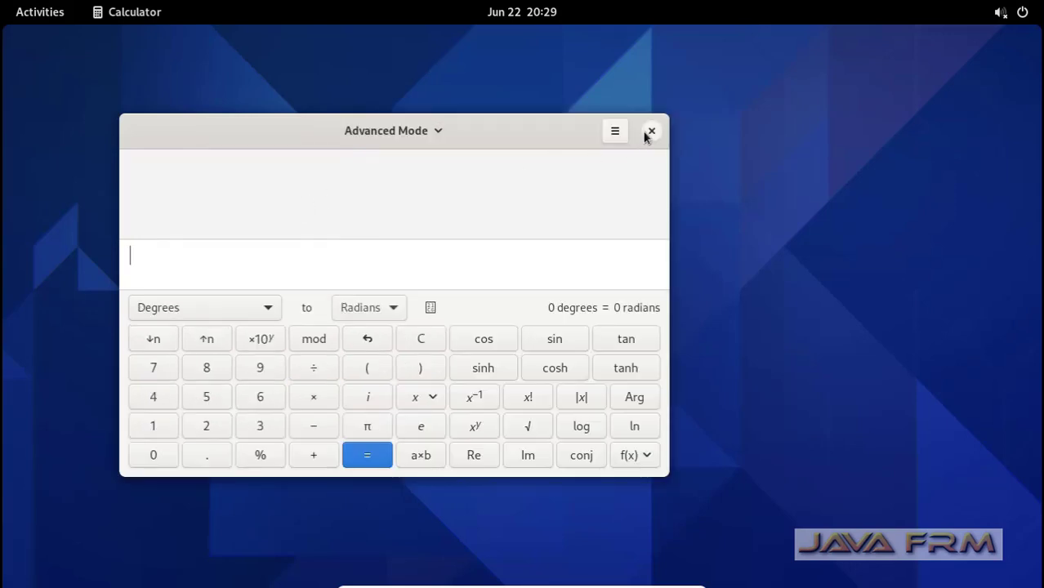
Close Calculator, launch System Monitor to examine its resources and file systems including the /boot entry, and close it.
{"action": "left_click", "coordinate": [651, 131]}
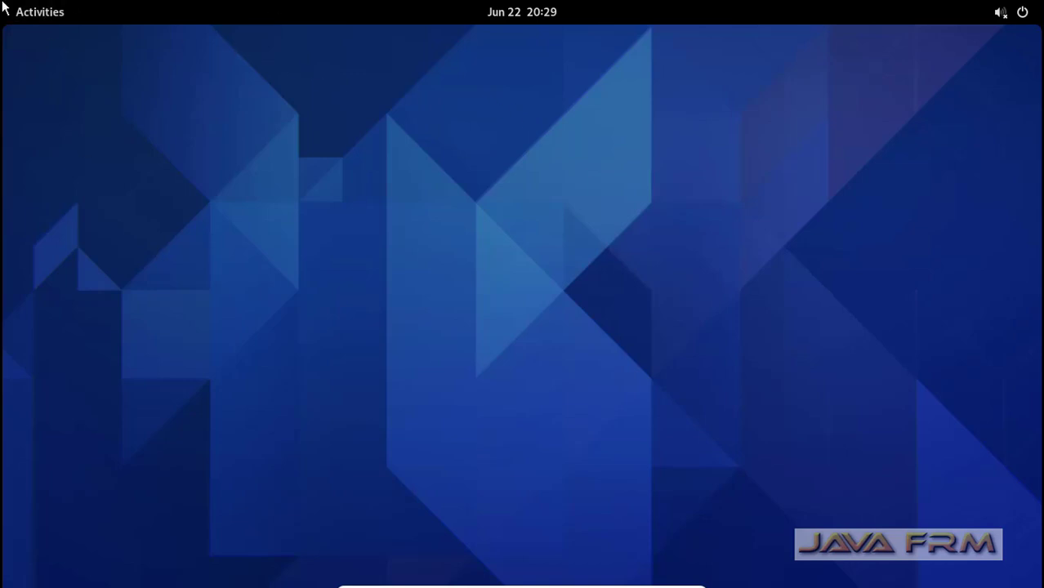
{"action": "left_click", "coordinate": [35, 20]}
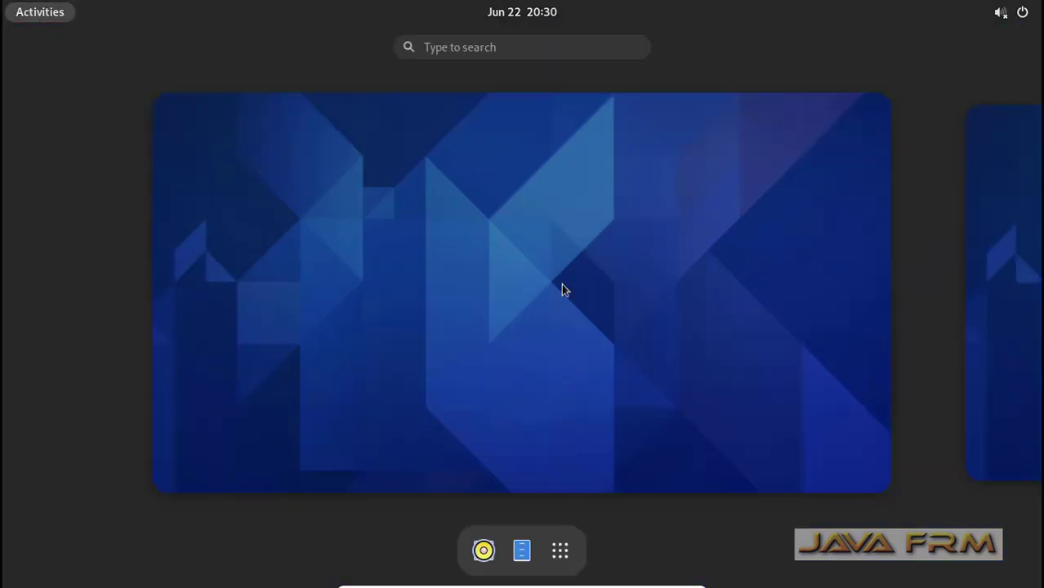
{"action": "left_click", "coordinate": [560, 551]}
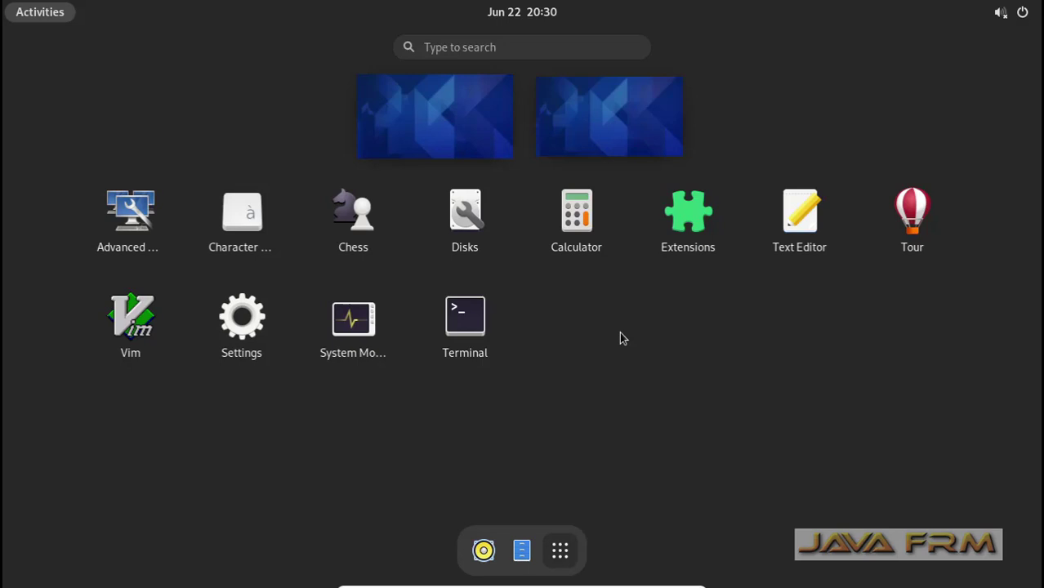
{"action": "left_click", "coordinate": [337, 347]}
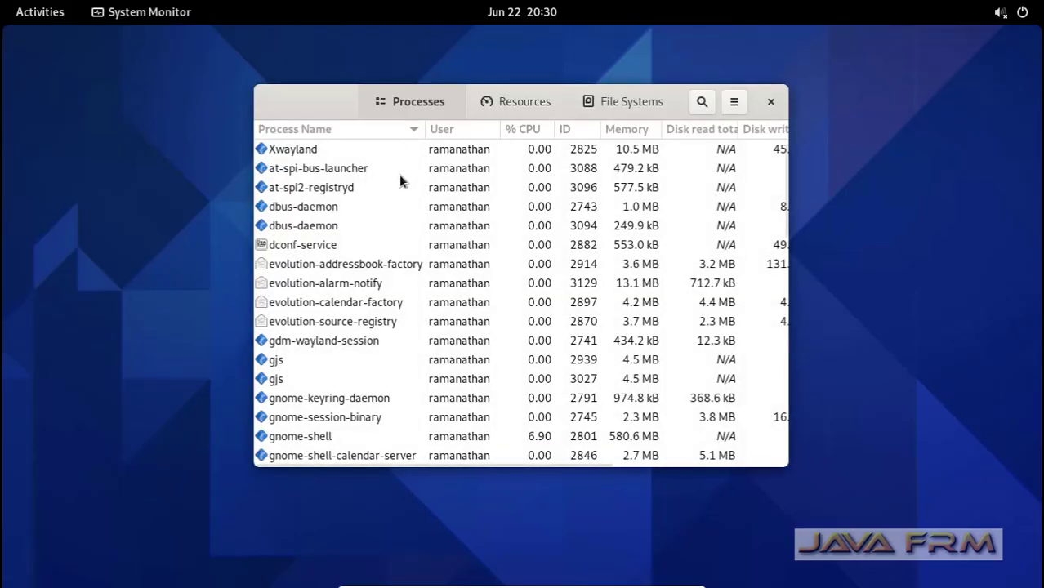
{"action": "left_click", "coordinate": [510, 104]}
{"action": "left_click", "coordinate": [604, 108]}
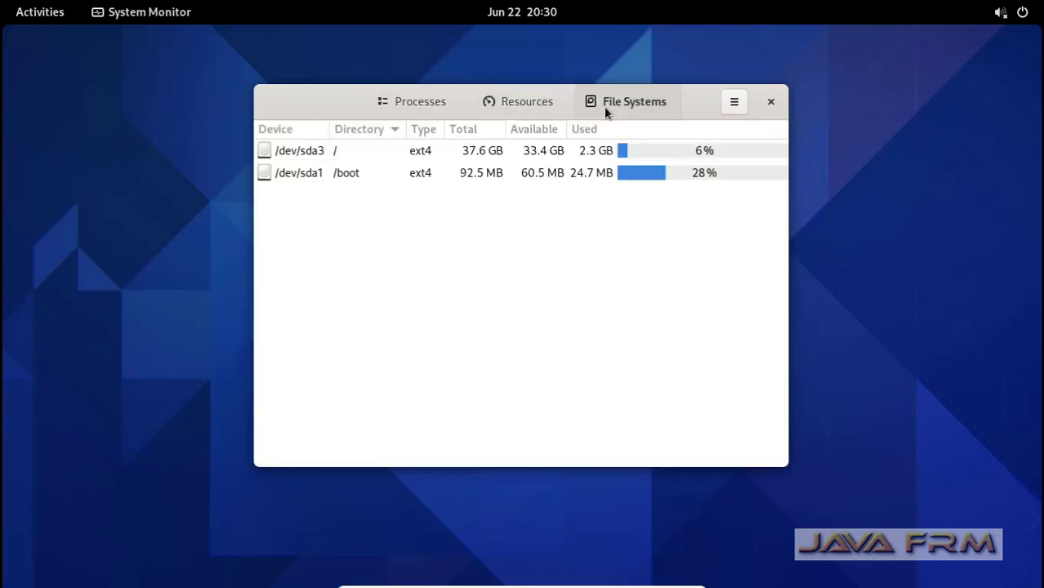
{"action": "left_click", "coordinate": [474, 174]}
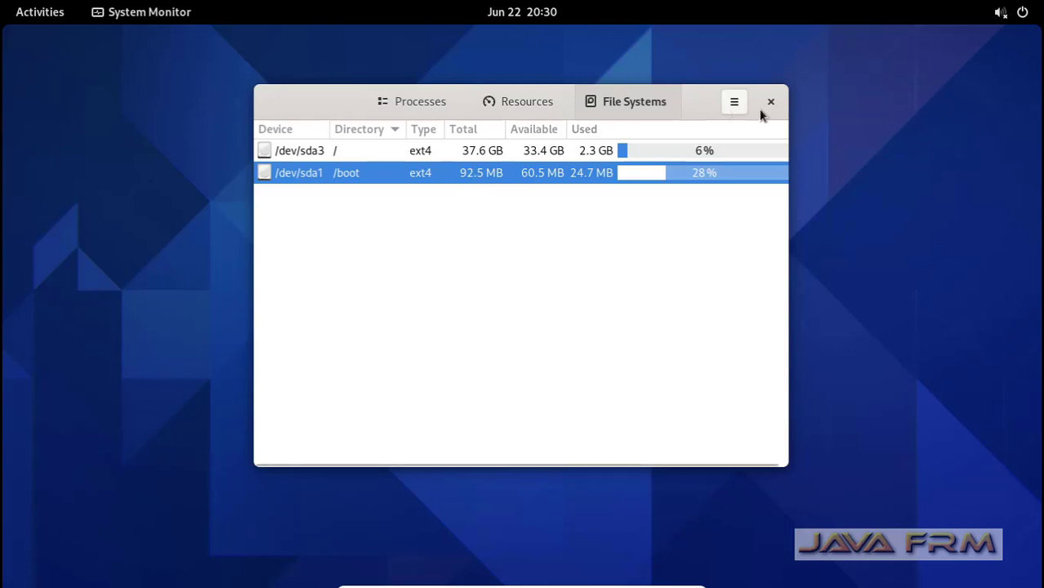
{"action": "left_click", "coordinate": [769, 103]}
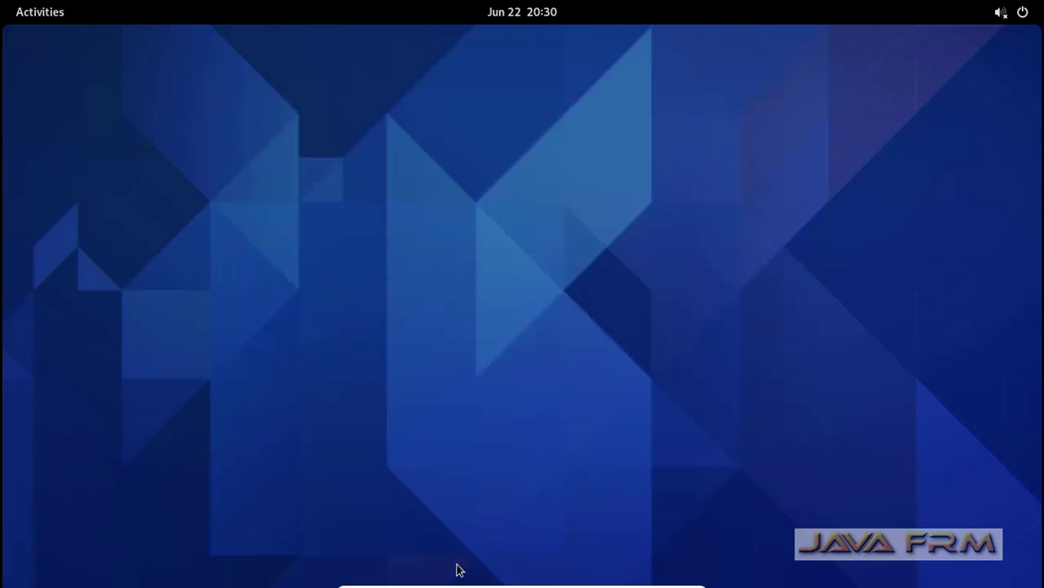
Launch Disks in a maximized window, examine the details of the hard disk and the CD/DVD drive, and close it.
{"action": "left_click", "coordinate": [45, 16]}
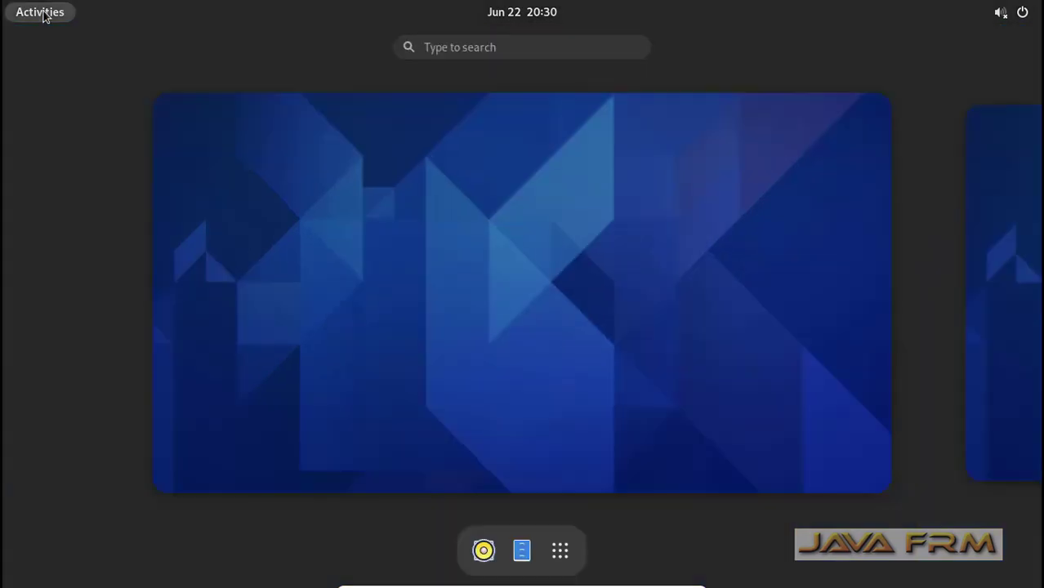
{"action": "left_click", "coordinate": [559, 551]}
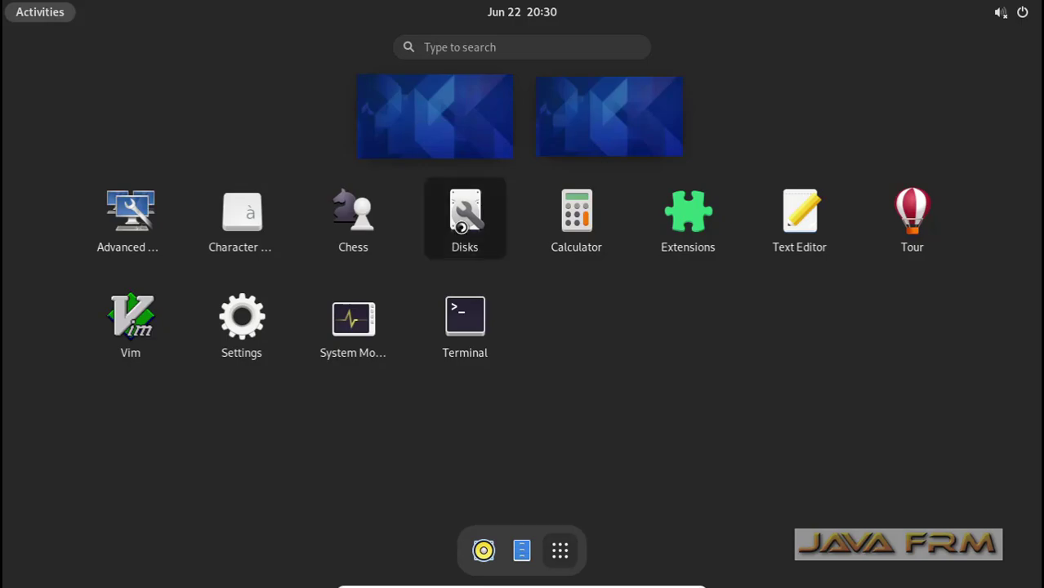
{"action": "left_click", "coordinate": [461, 230]}
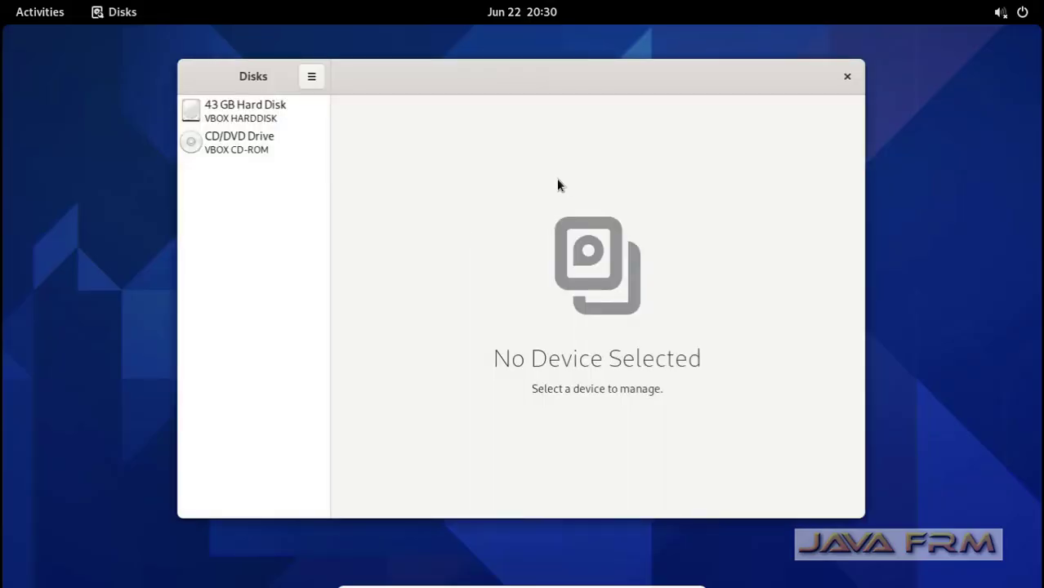
{"action": "double_click", "coordinate": [707, 87]}
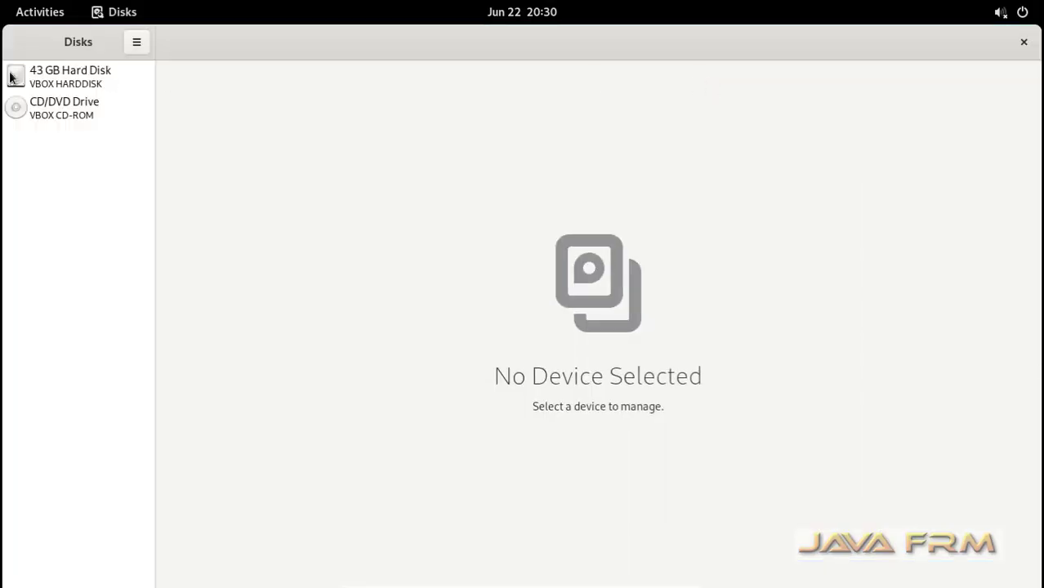
{"action": "left_click", "coordinate": [73, 88]}
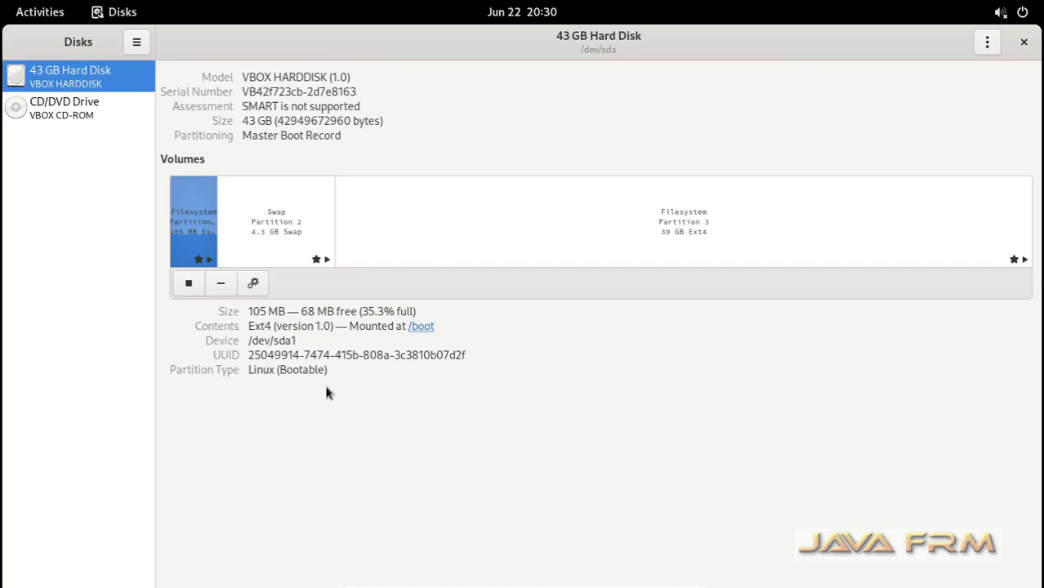
{"action": "left_click", "coordinate": [84, 125]}
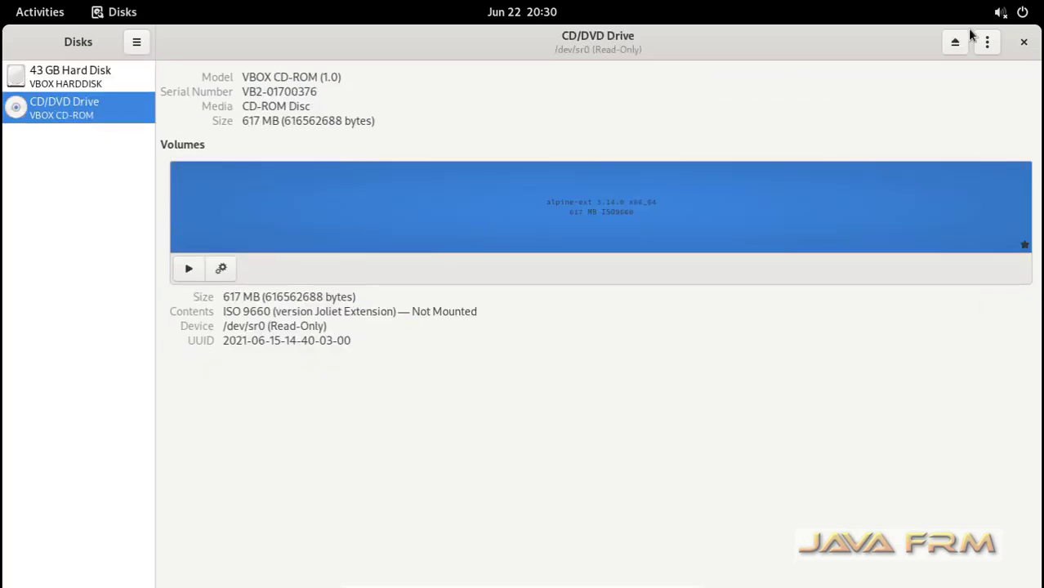
{"action": "left_click", "coordinate": [1022, 41]}
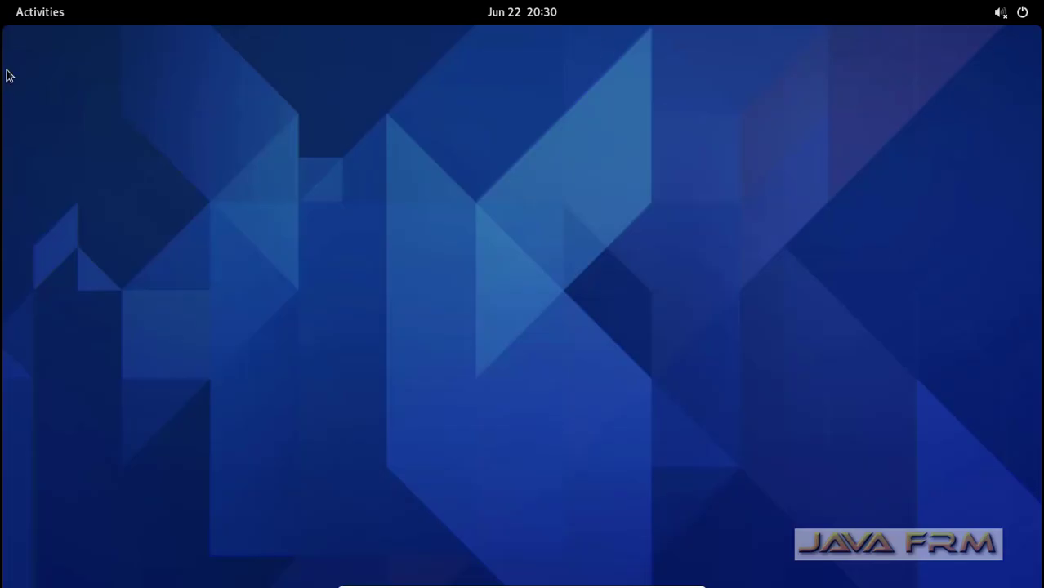
Launch Text Editor from the list of installed applications to check it, and close its window.
{"action": "left_click", "coordinate": [49, 13]}
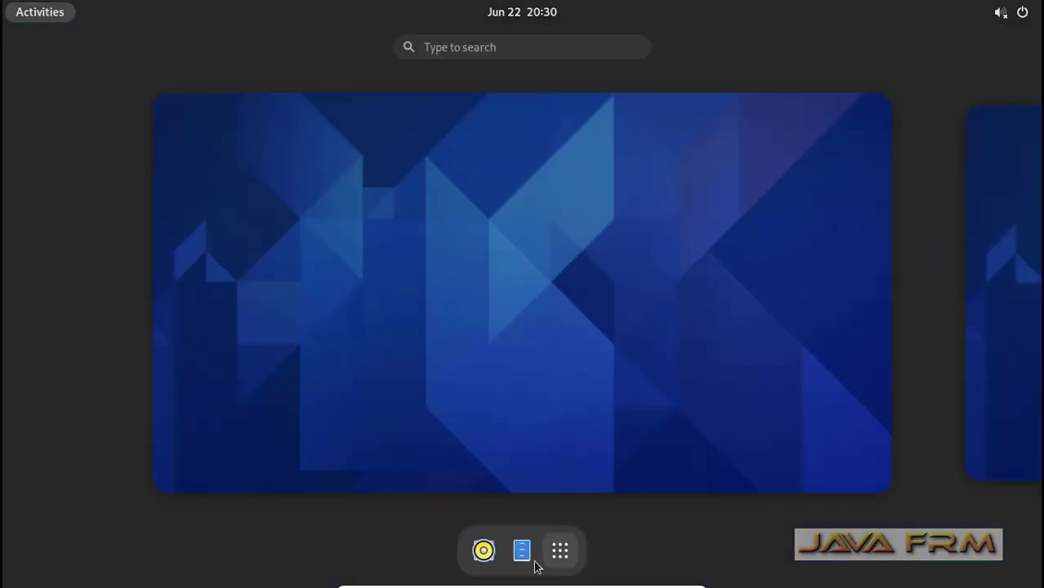
{"action": "left_click", "coordinate": [560, 557]}
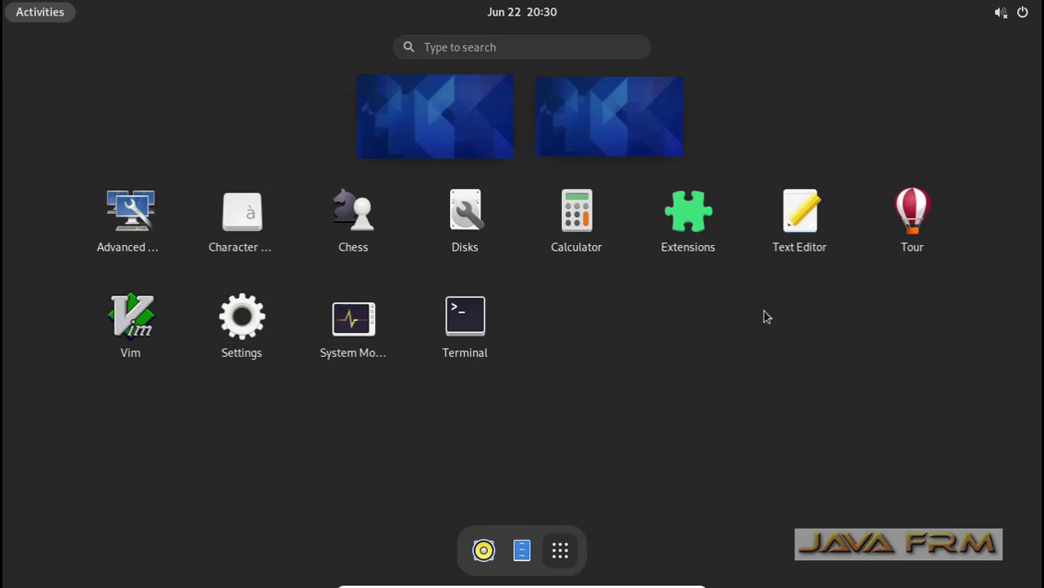
{"action": "left_click", "coordinate": [800, 214]}
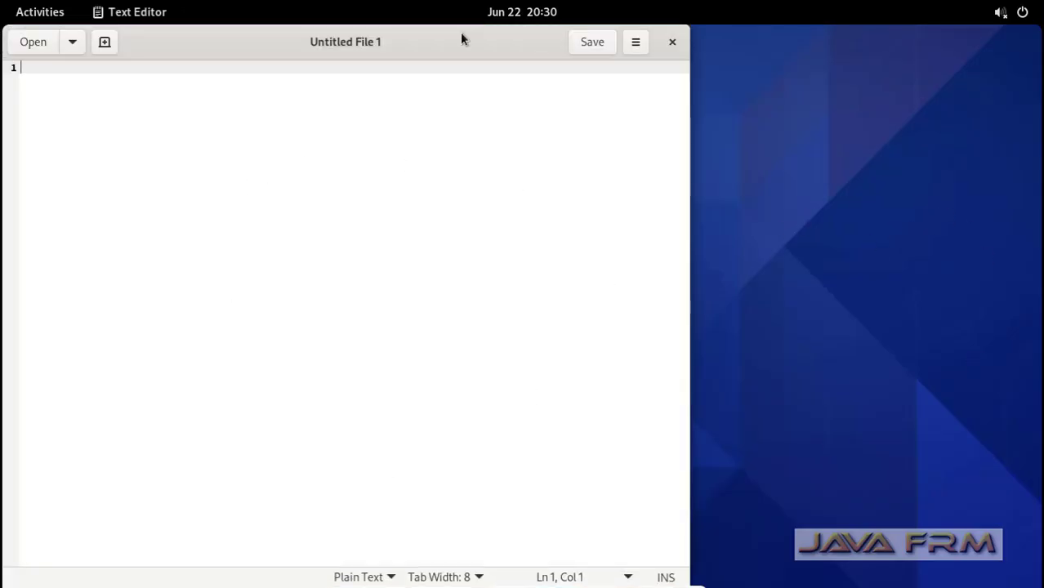
{"action": "left_click", "coordinate": [674, 44]}
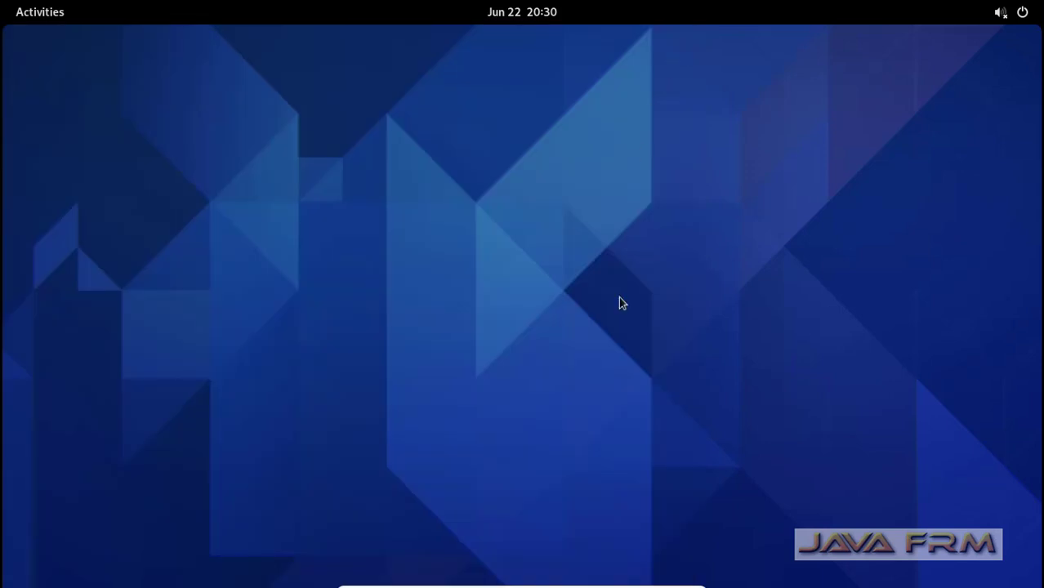
Launch Terminal from the list of installed applications and maximize its window.
{"action": "left_click", "coordinate": [41, 13]}
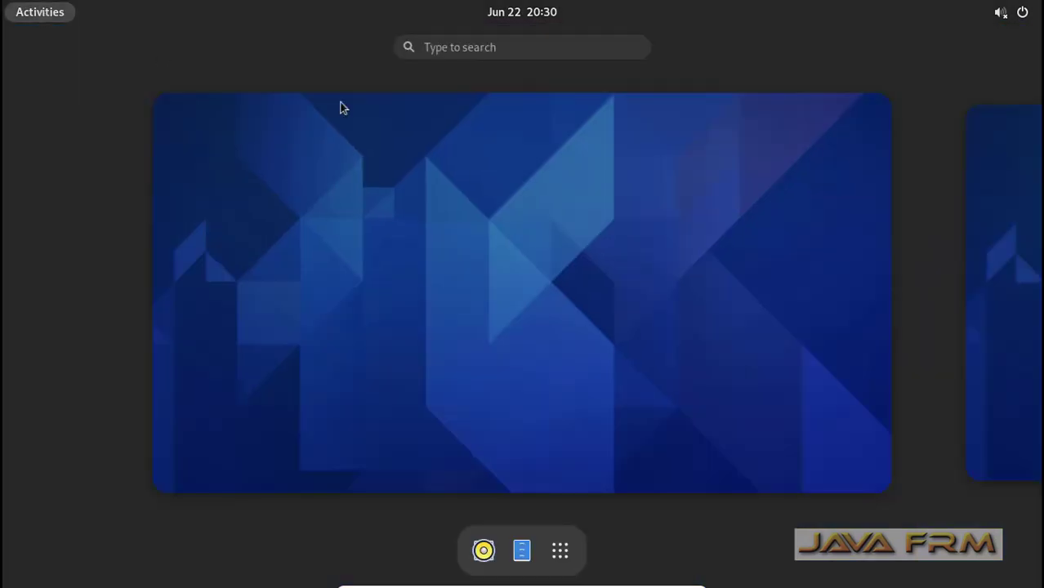
{"action": "left_click", "coordinate": [559, 547]}
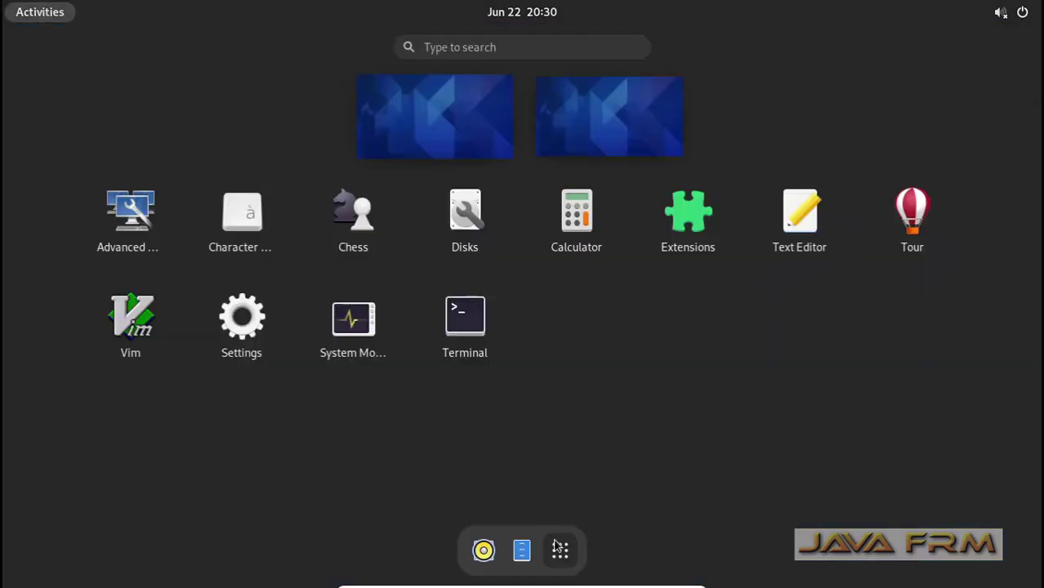
{"action": "left_click", "coordinate": [458, 329]}
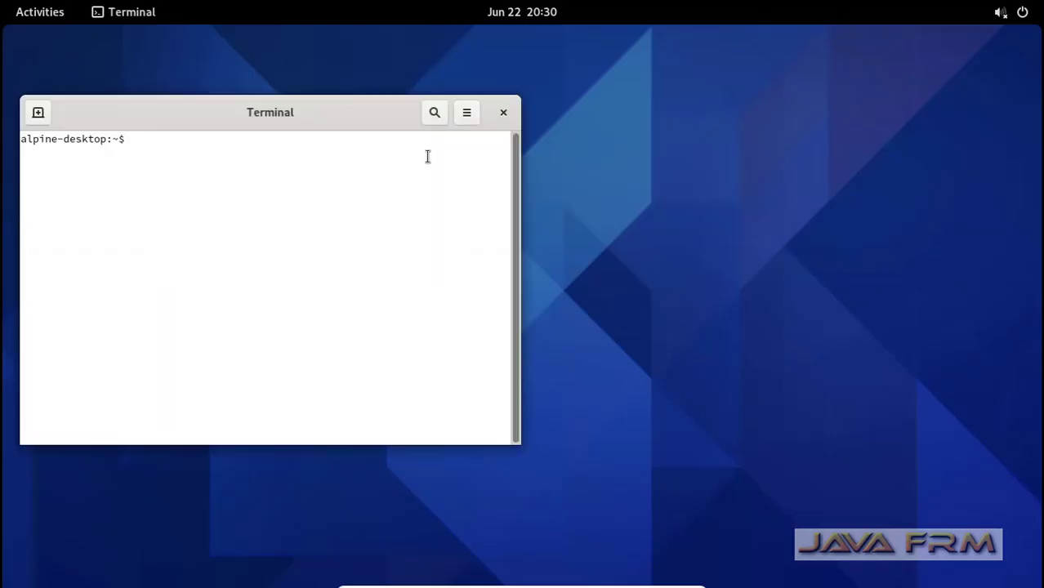
{"action": "double_click", "coordinate": [385, 111]}
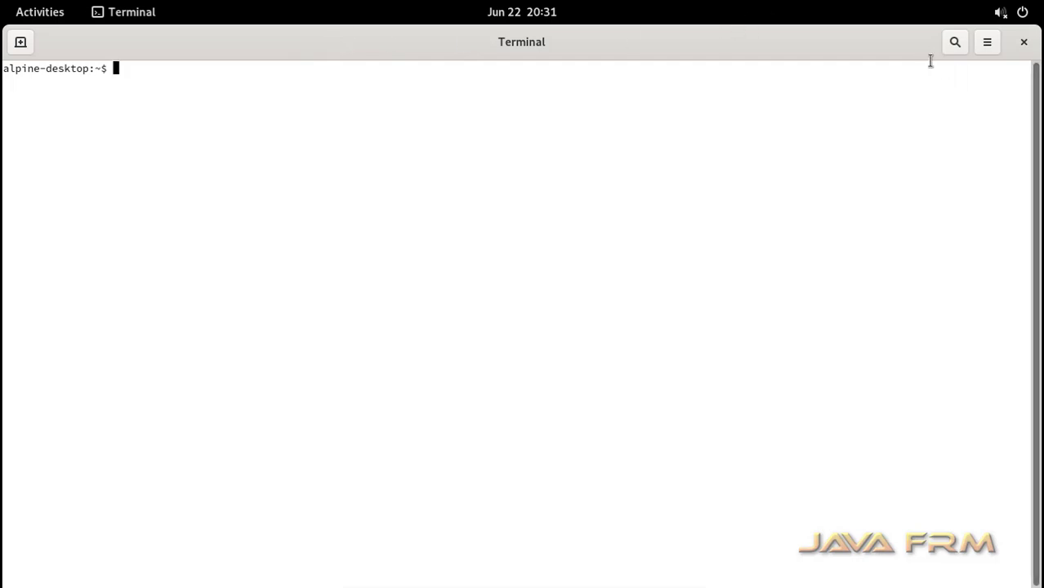
Enlarge the terminal text by two zoom levels above 100%.
{"action": "left_click", "coordinate": [985, 48]}
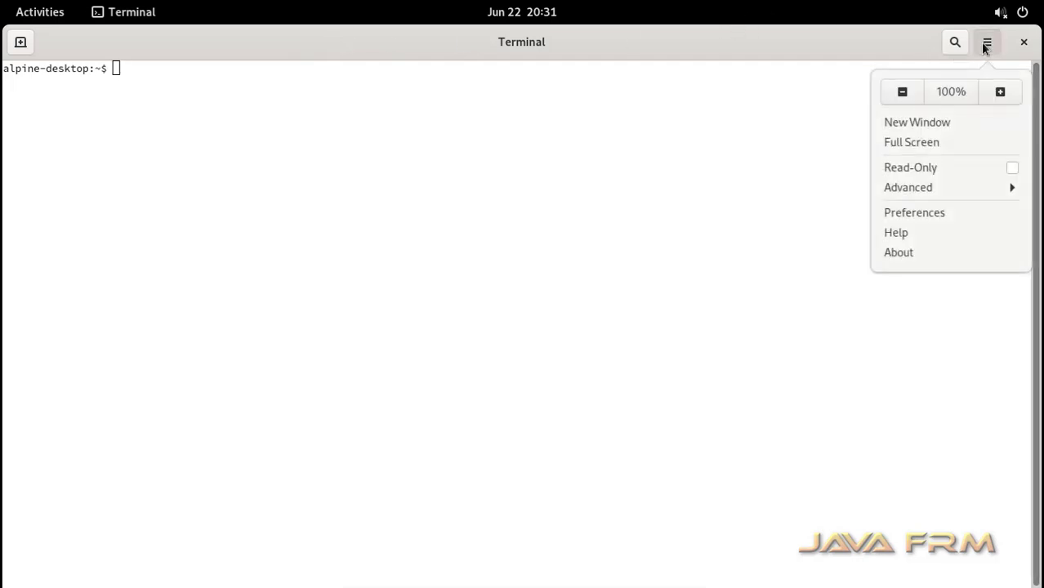
{"action": "left_click", "coordinate": [956, 93]}
{"action": "left_click", "coordinate": [984, 45]}
{"action": "left_click", "coordinate": [1002, 91]}
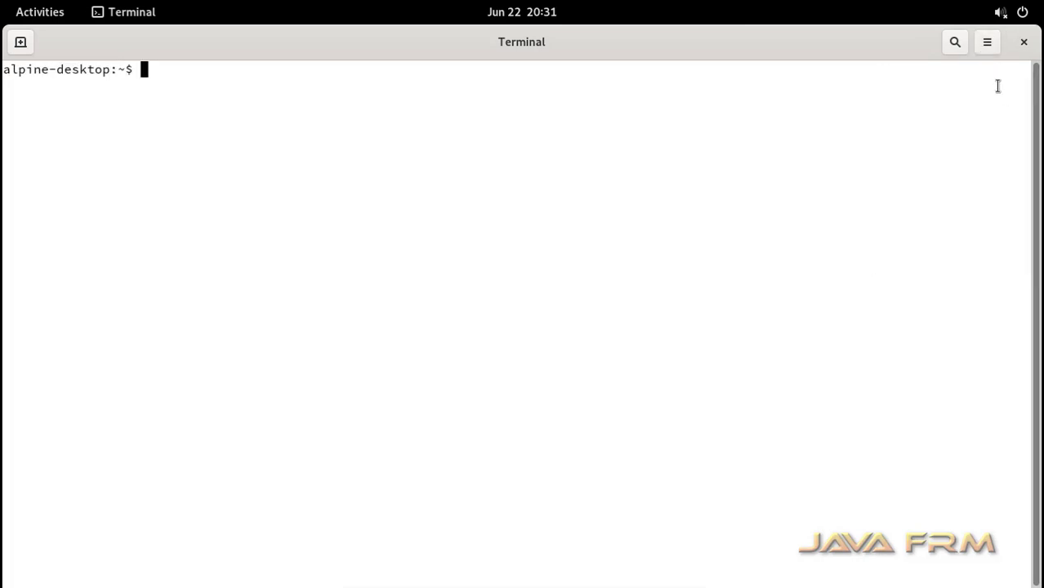
{"action": "left_click", "coordinate": [987, 41]}
{"action": "left_click", "coordinate": [1000, 89]}
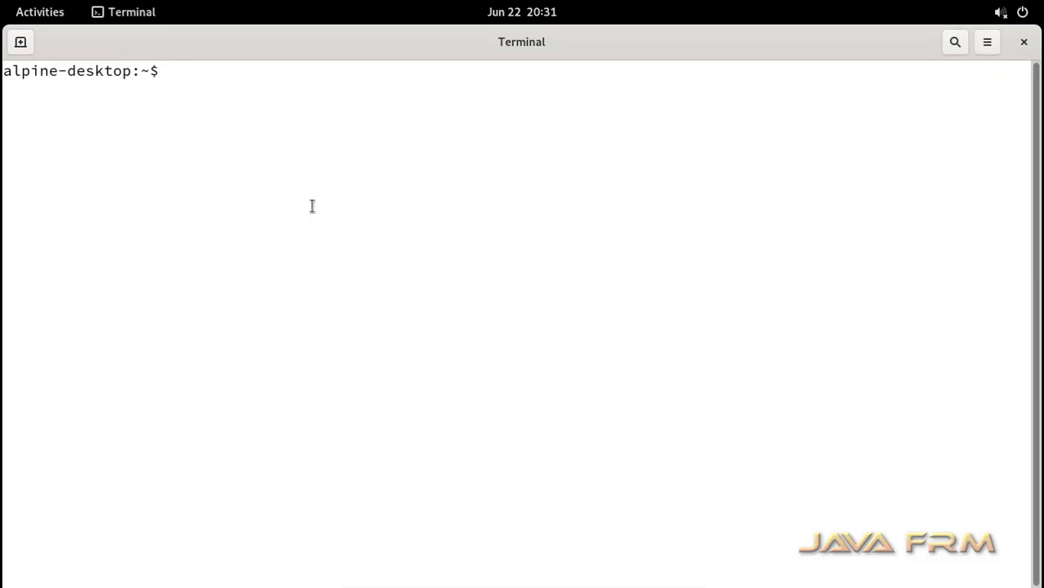
Check the installed Perl version with perl -v and clear the terminal.
{"action": "type", "text": "perl -v"}
{"action": "key", "text": "Return"}
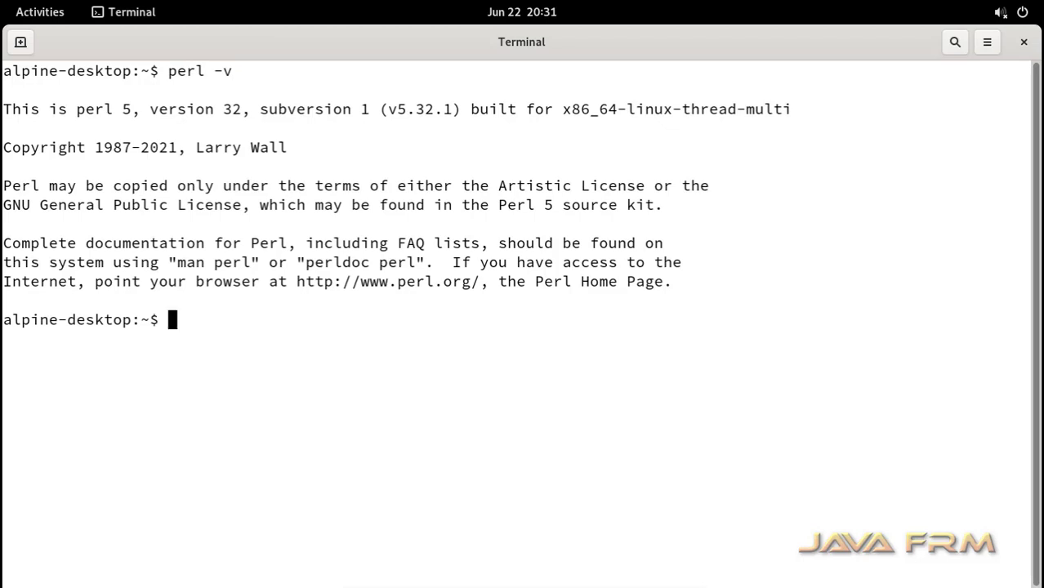
{"action": "type", "text": "clear"}
{"action": "key", "text": "Return"}
Start the python3 interpreter to check the installed Python version, exit it and clear the terminal.
{"action": "type", "text": "python"}
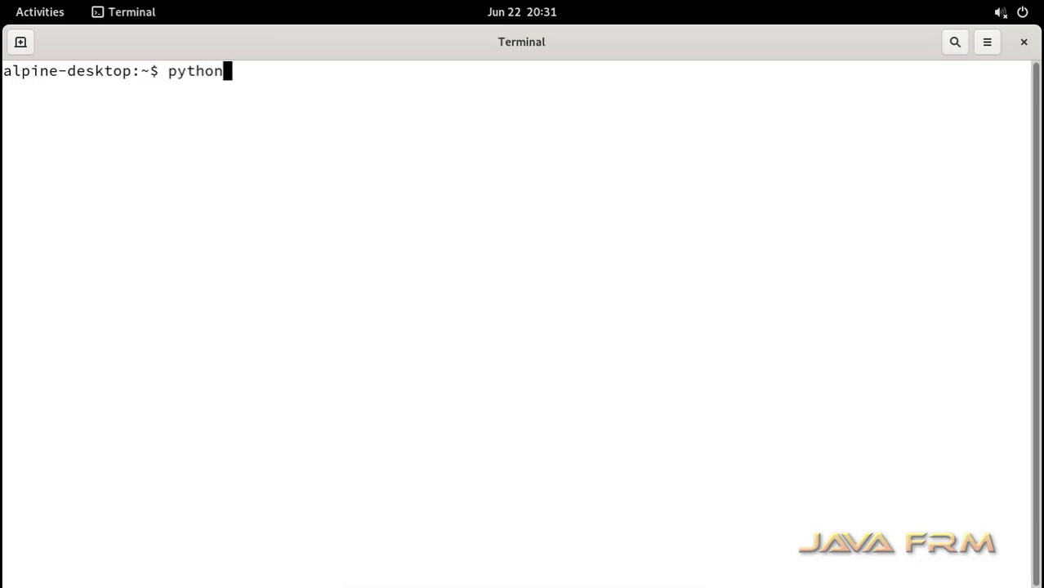
{"action": "type", "text": "3"}
{"action": "key", "text": "Return"}
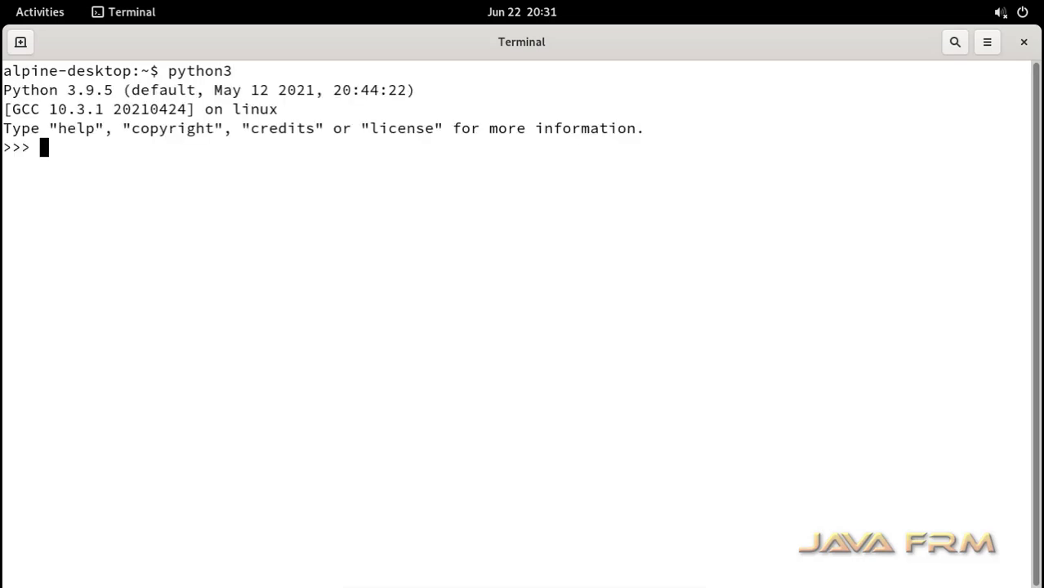
{"action": "key", "text": "ctrl+d"}
{"action": "type", "text": "clear"}
{"action": "key", "text": "Return"}
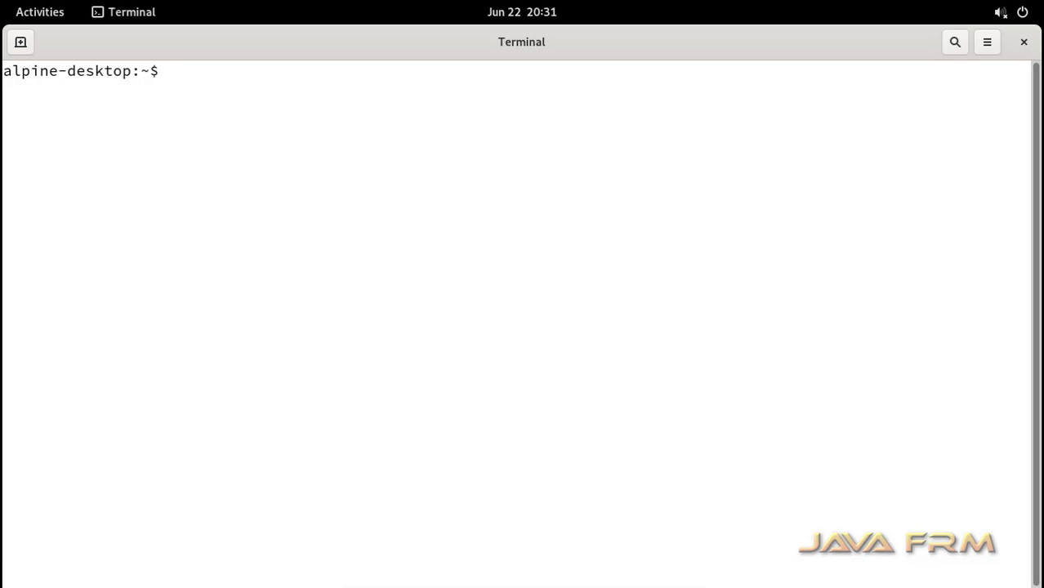
Display the kernel information with uname -a and the disk usage with df -kh, and clear the terminal.
{"action": "type", "text": "uname -a"}
{"action": "key", "text": "Return"}
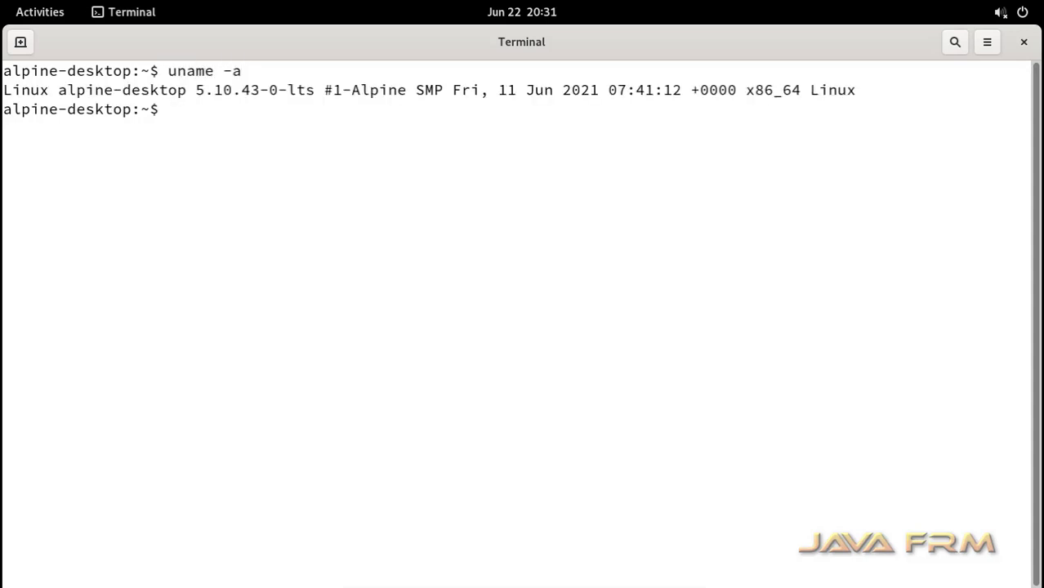
{"action": "key", "text": "Return"}
{"action": "type", "text": "df "}
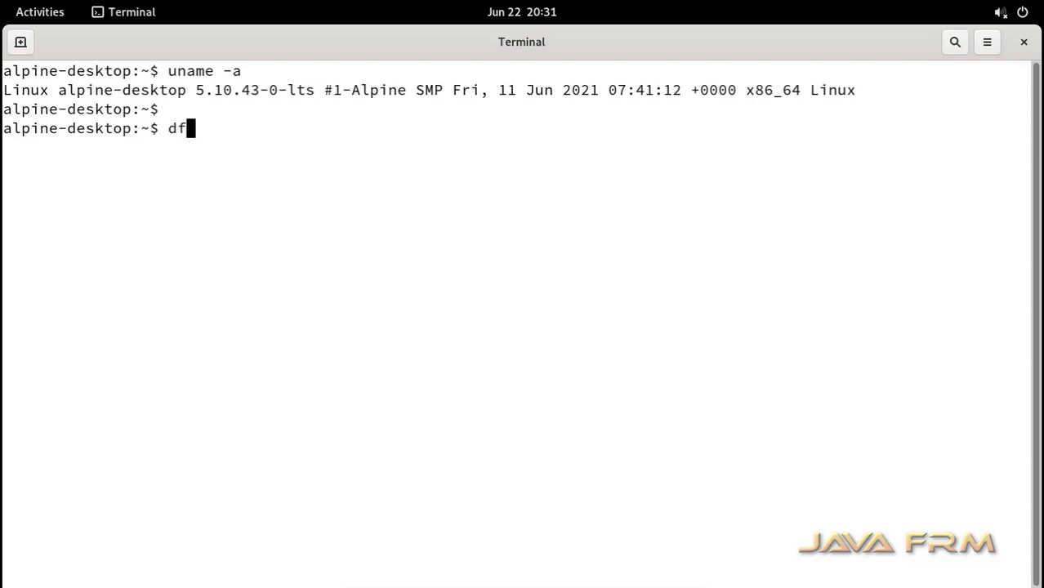
{"action": "type", "text": "-kh"}
{"action": "key", "text": "Return"}
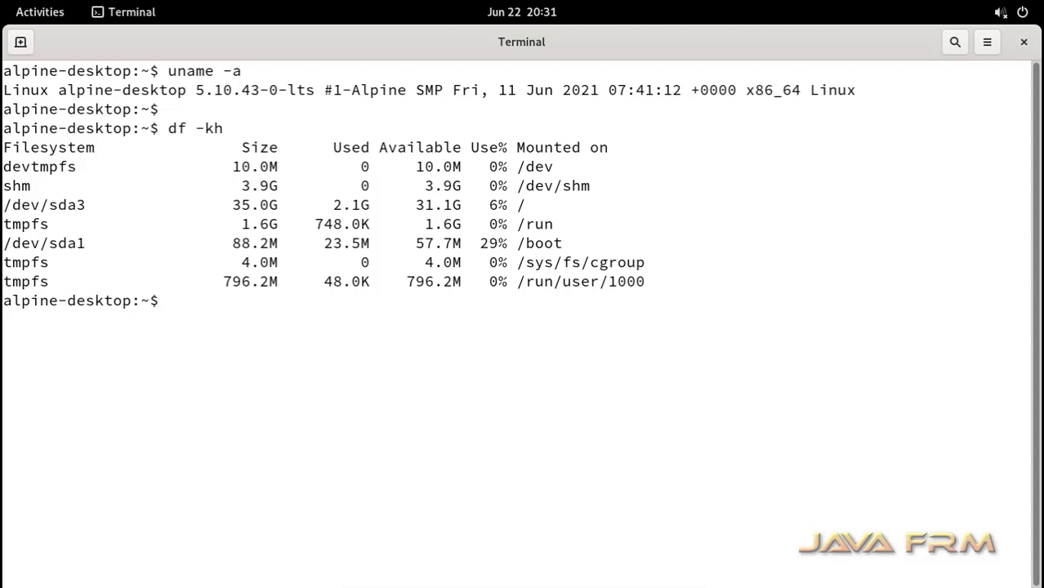
{"action": "type", "text": "clear"}
{"action": "key", "text": "Return"}
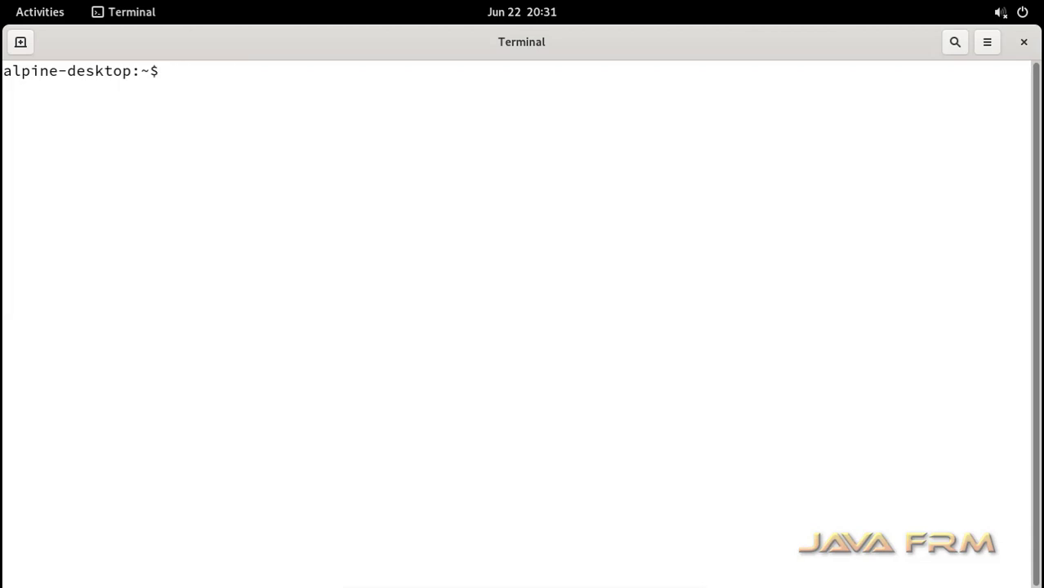
Switch to the root account with su and enter the root password.
{"action": "key", "text": "Return"}
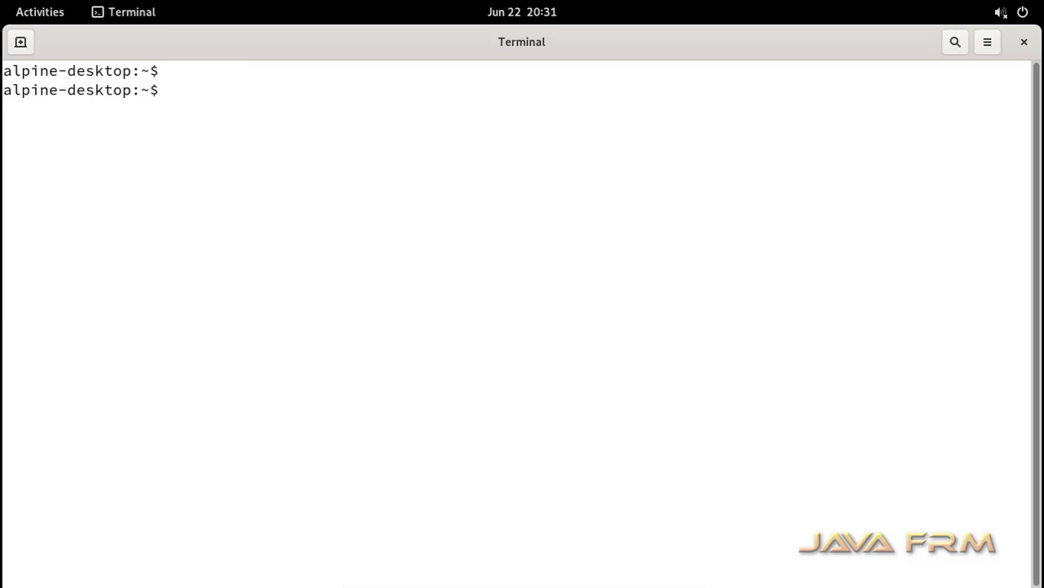
{"action": "type", "text": "su"}
{"action": "key", "text": "Return"}
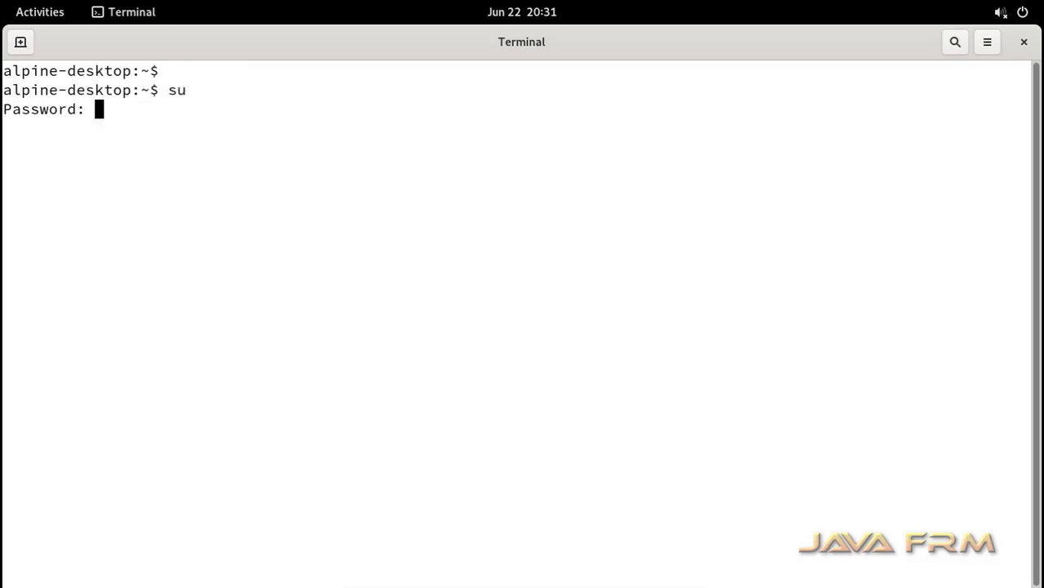
{"action": "key", "text": "Return"}
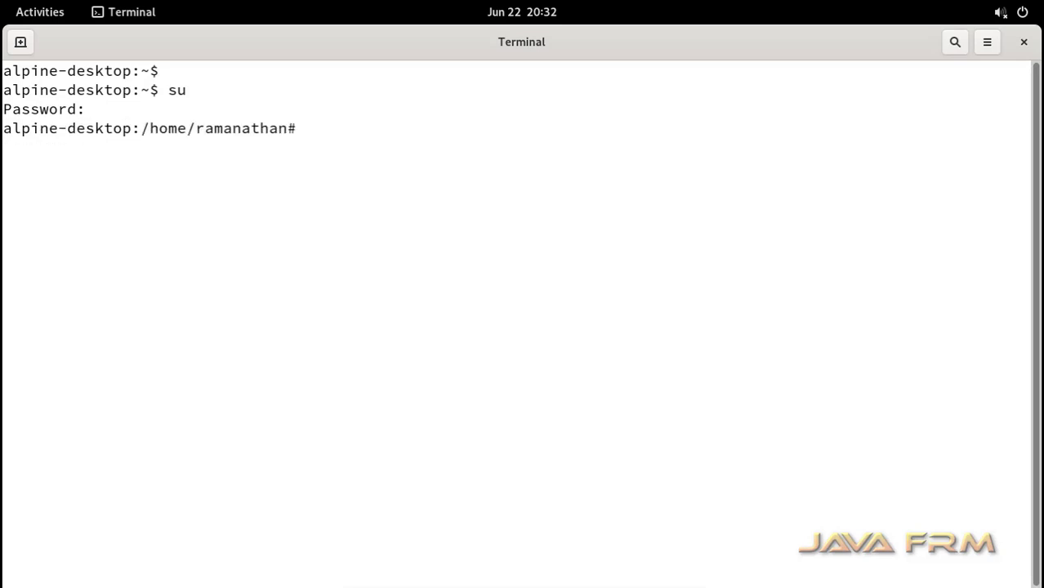
Install LibreOffice with the command apk add libreoffice.
{"action": "type", "text": "apk add libreo"}
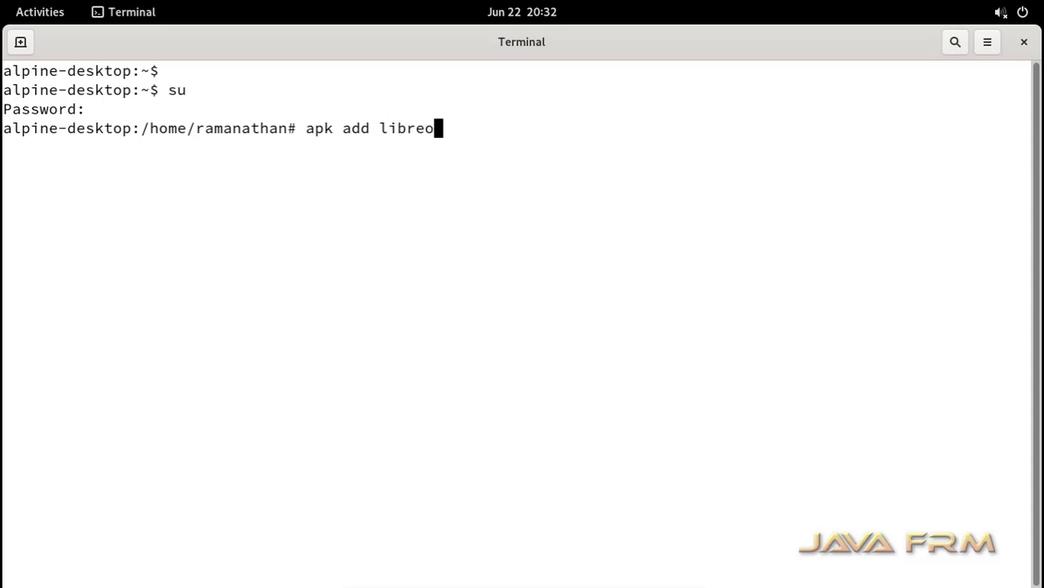
{"action": "type", "text": "ffice"}
{"action": "key", "text": "Return"}
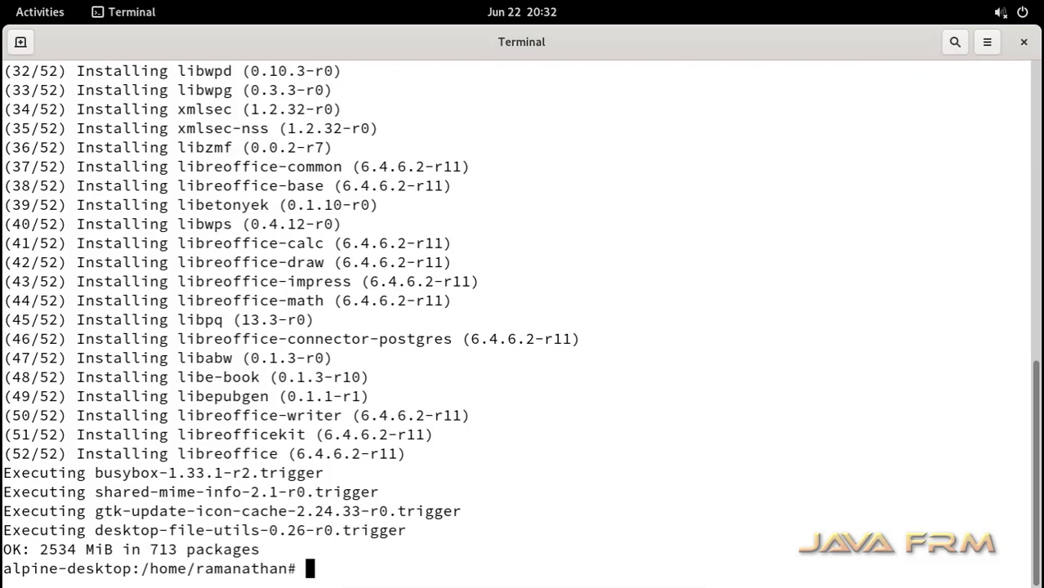
Clear the terminal output and close the root terminal, confirming that its running process is ended.
{"action": "type", "text": "clear"}
{"action": "key", "text": "Return"}
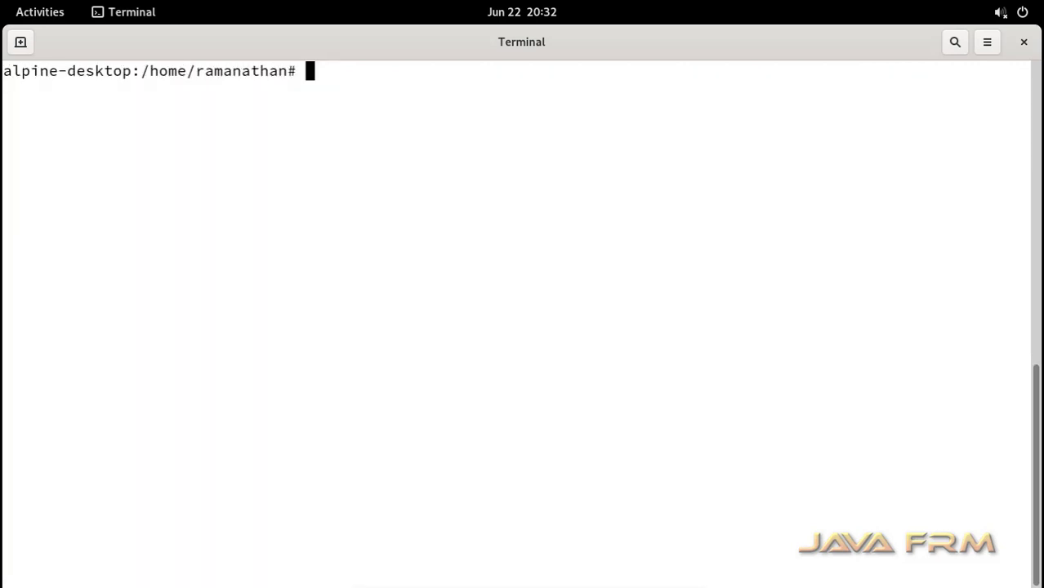
{"action": "left_click", "coordinate": [1023, 42]}
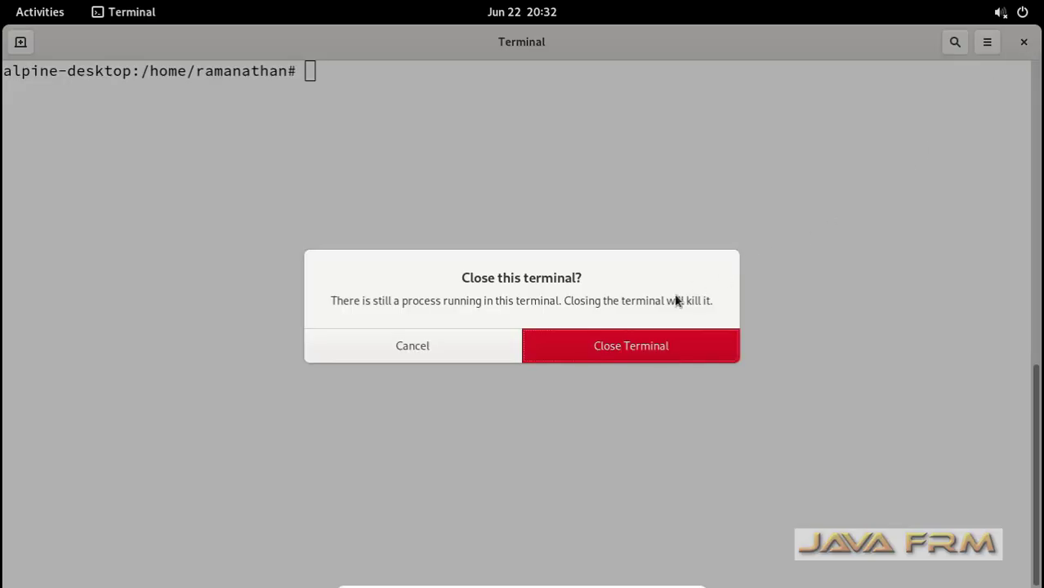
{"action": "left_click", "coordinate": [622, 342]}
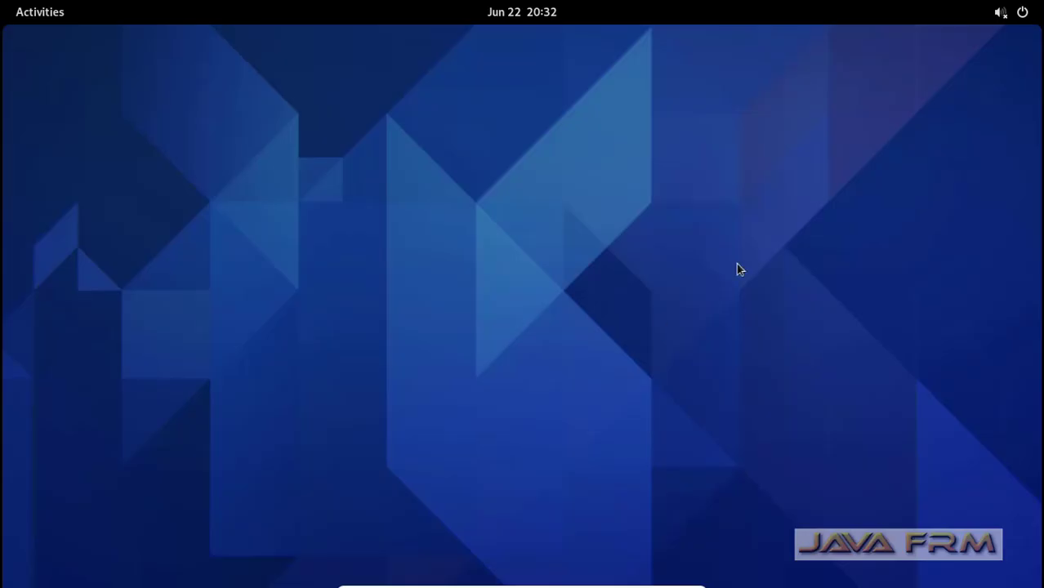
Launch LibreOffice Calc from the application list and dismiss the tip of the day and the release notes notice.
{"action": "left_click", "coordinate": [18, 23]}
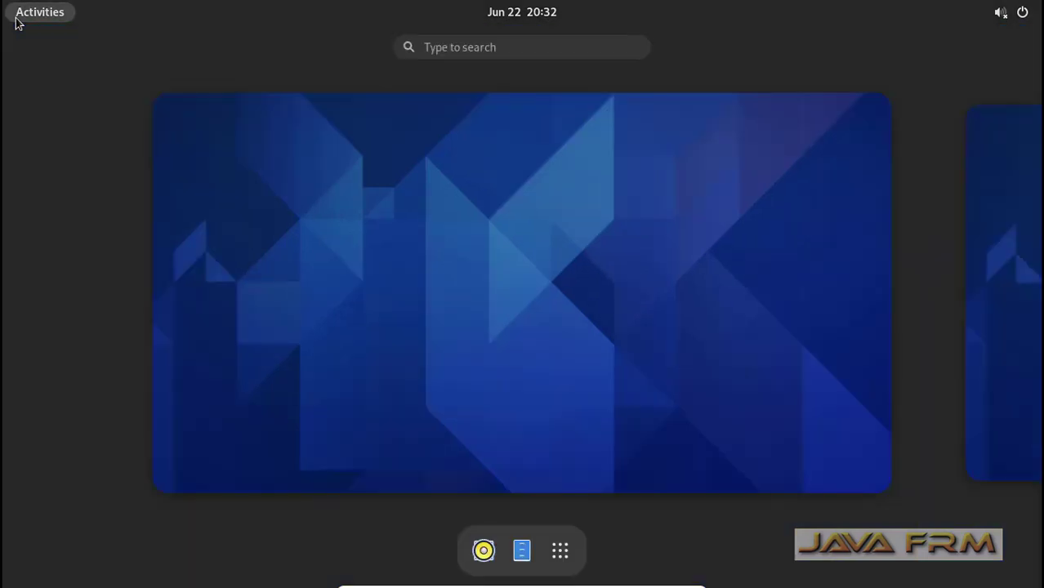
{"action": "left_click", "coordinate": [568, 558]}
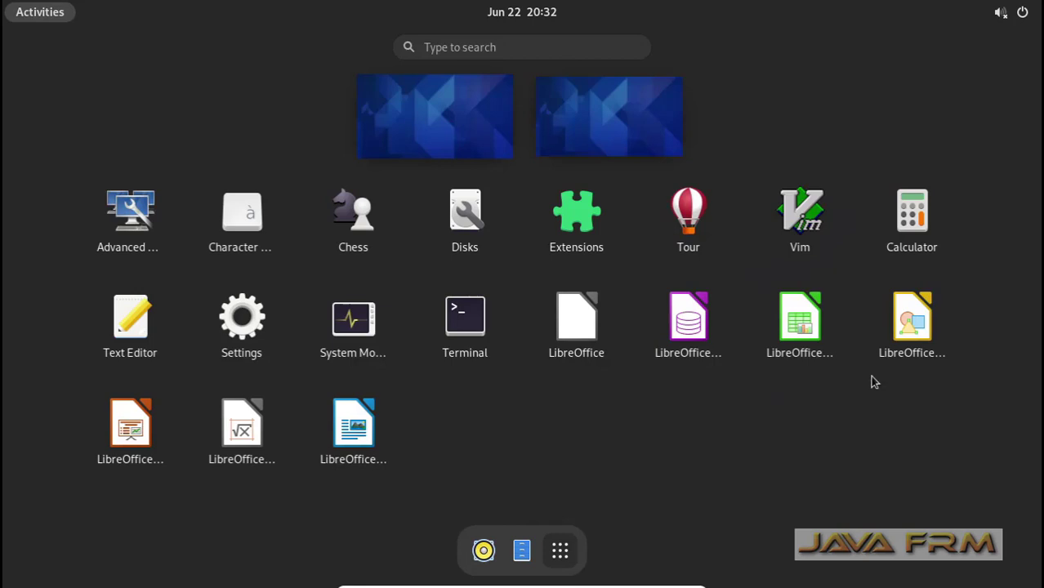
{"action": "left_click", "coordinate": [796, 337]}
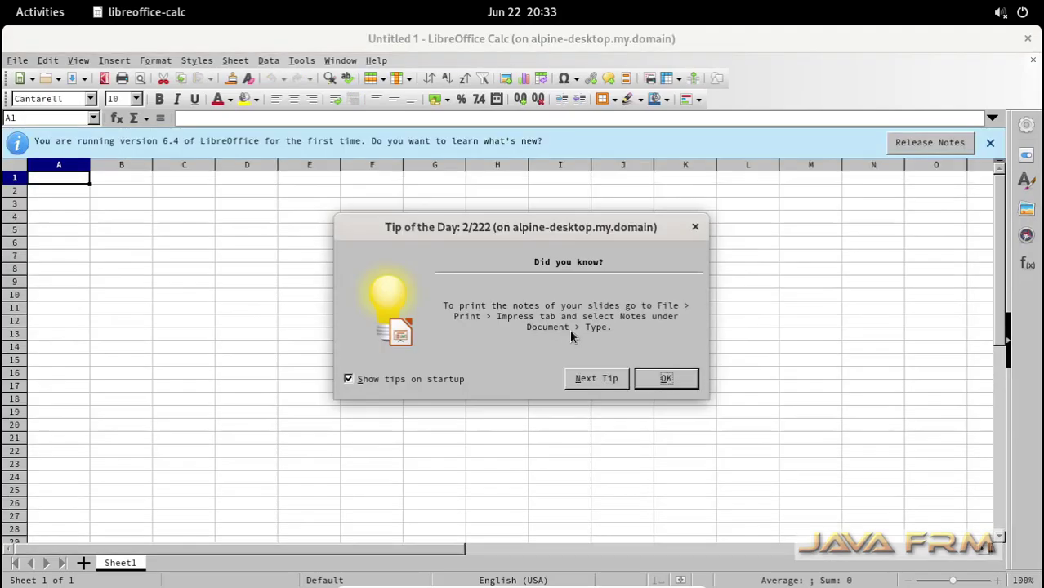
{"action": "left_click", "coordinate": [667, 377]}
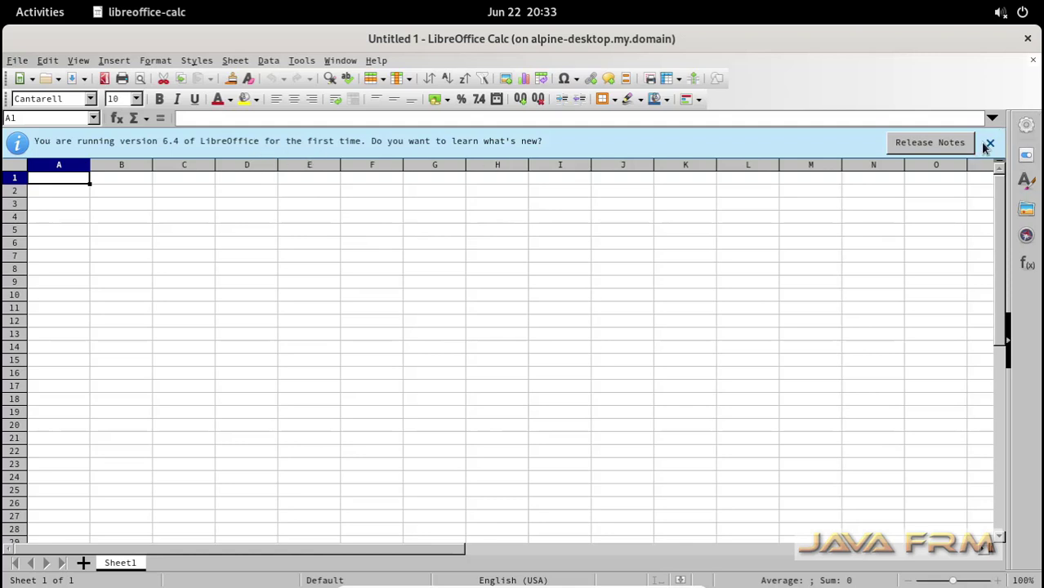
{"action": "left_click", "coordinate": [989, 144]}
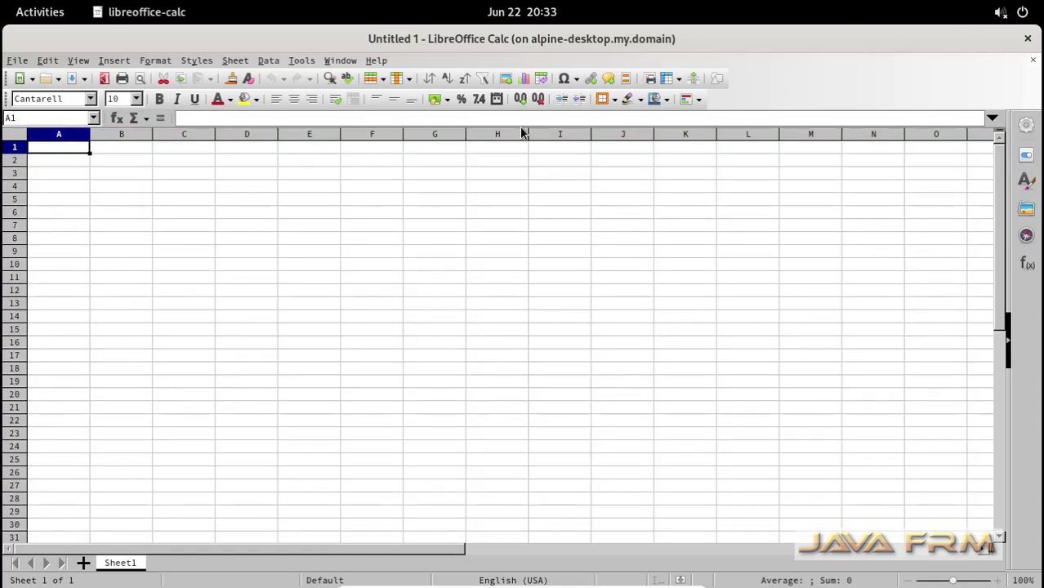
Select cell C3 of the blank spreadsheet, look through the Calc menus and exit LibreOffice.
{"action": "left_click", "coordinate": [182, 177]}
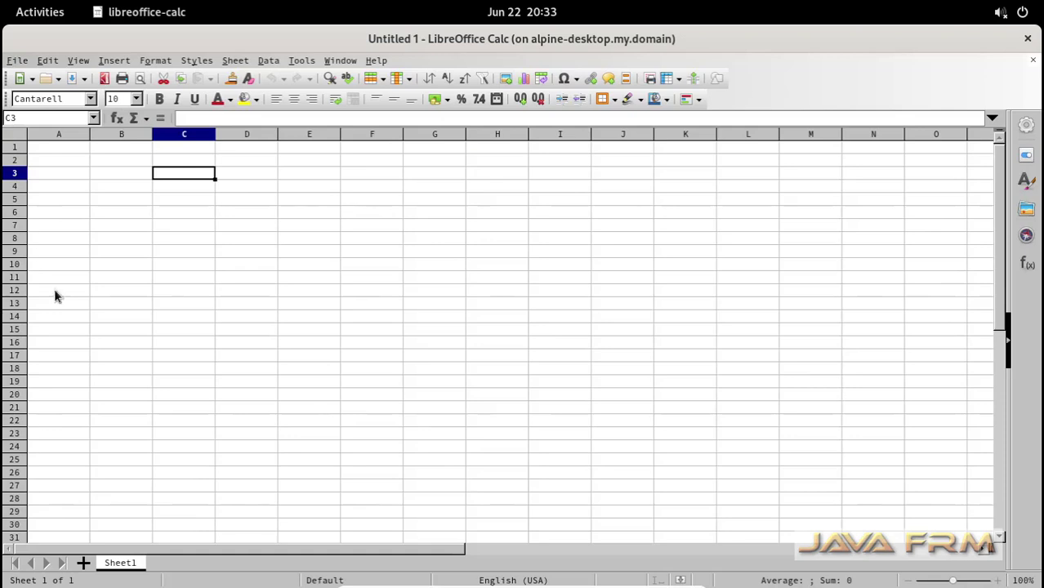
{"action": "left_click", "coordinate": [235, 60]}
{"action": "left_click", "coordinate": [47, 60]}
{"action": "left_click", "coordinate": [17, 60]}
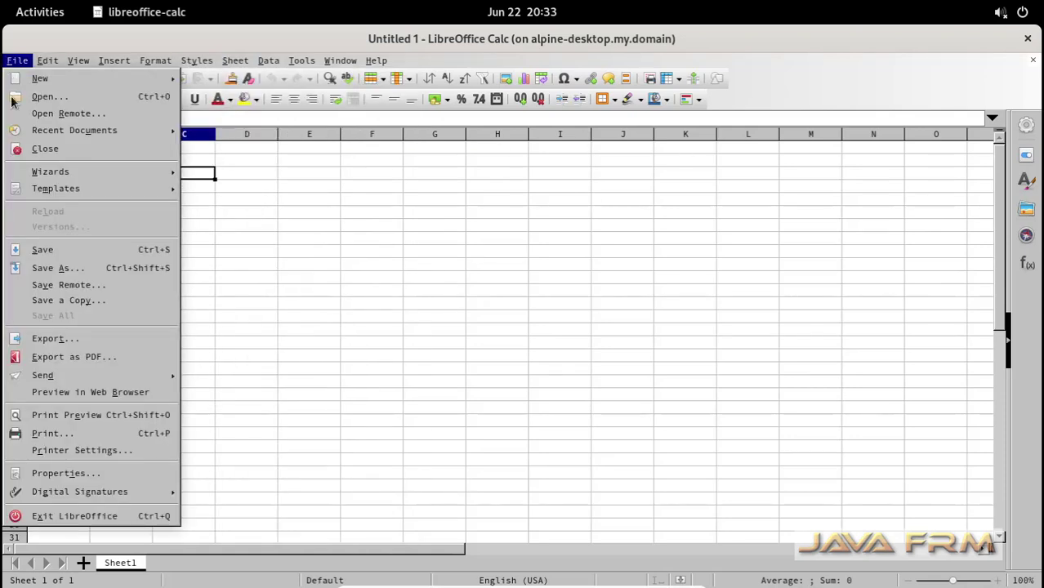
{"action": "left_click", "coordinate": [85, 515]}
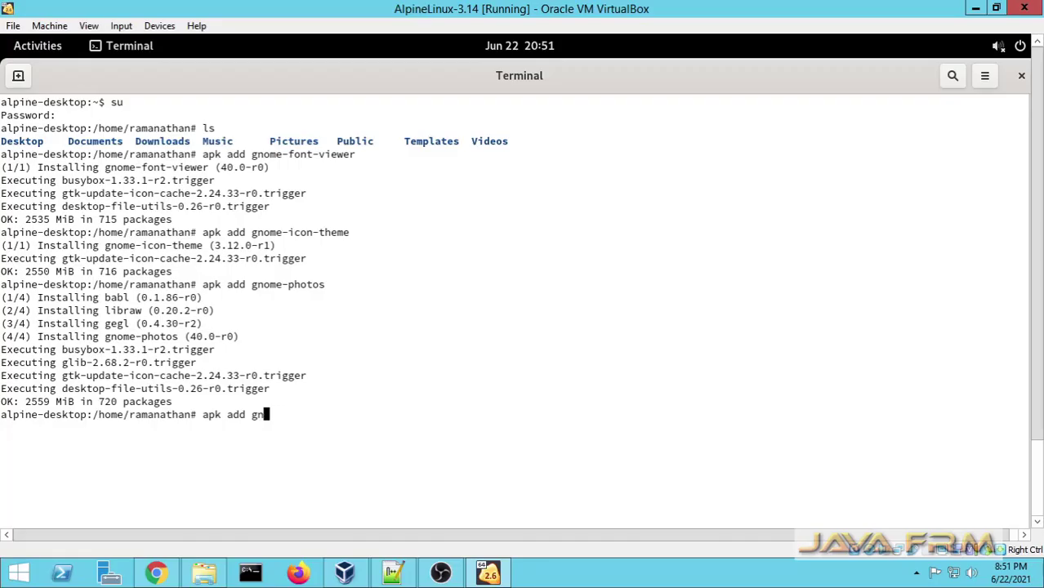
Install the archive manager with apk add file-roller and close the root terminal.
{"action": "key", "text": "BackSpace"}
{"action": "type", "text": "file-ro"}
{"action": "type", "text": "er"}
{"action": "key", "text": "Return"}
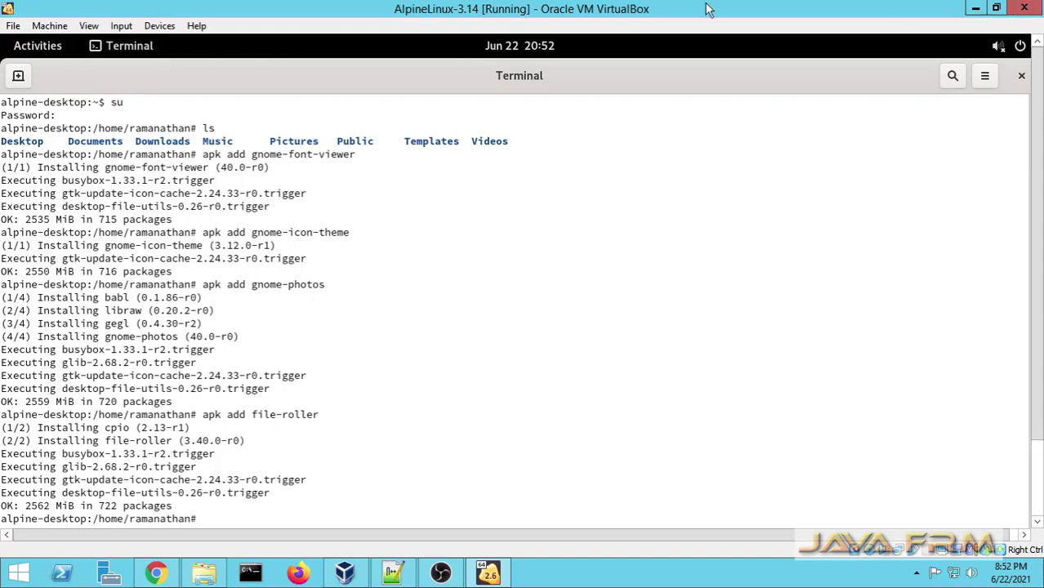
{"action": "left_click", "coordinate": [1013, 77]}
{"action": "left_click", "coordinate": [683, 386]}
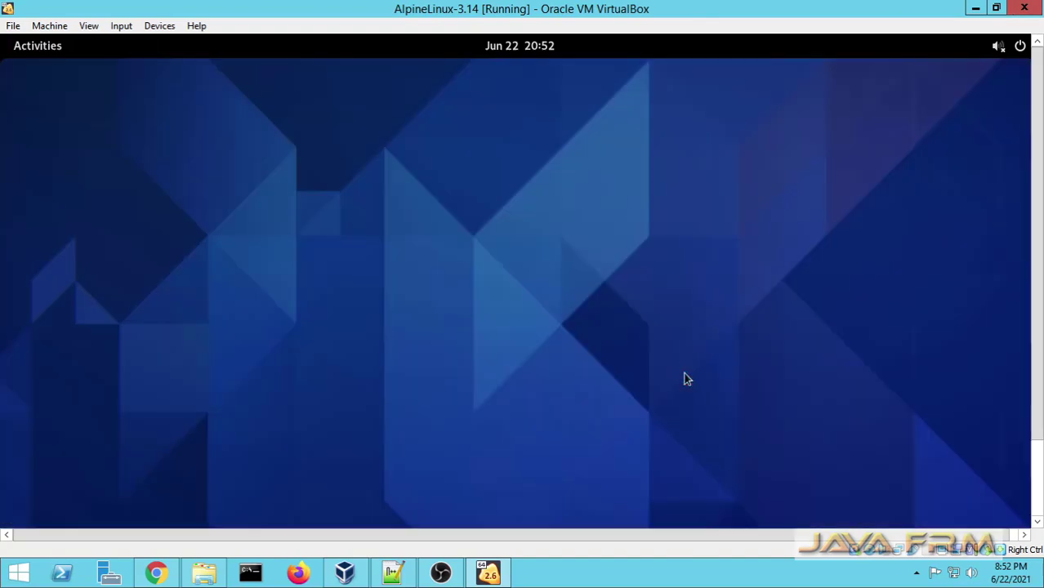
Open the activities overview and switch the virtual machine to full-screen mode.
{"action": "left_click", "coordinate": [38, 49]}
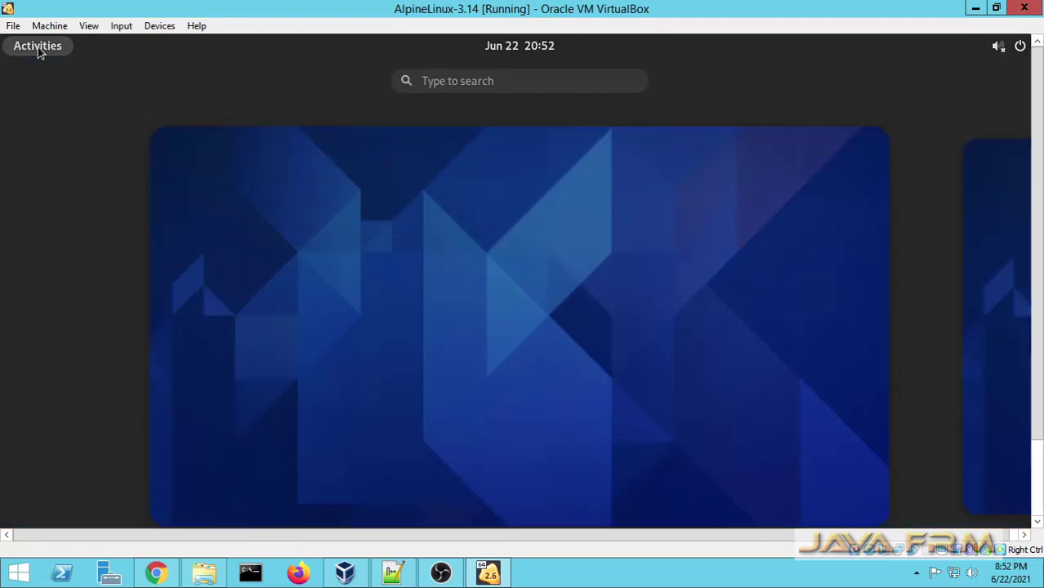
{"action": "left_click", "coordinate": [90, 28]}
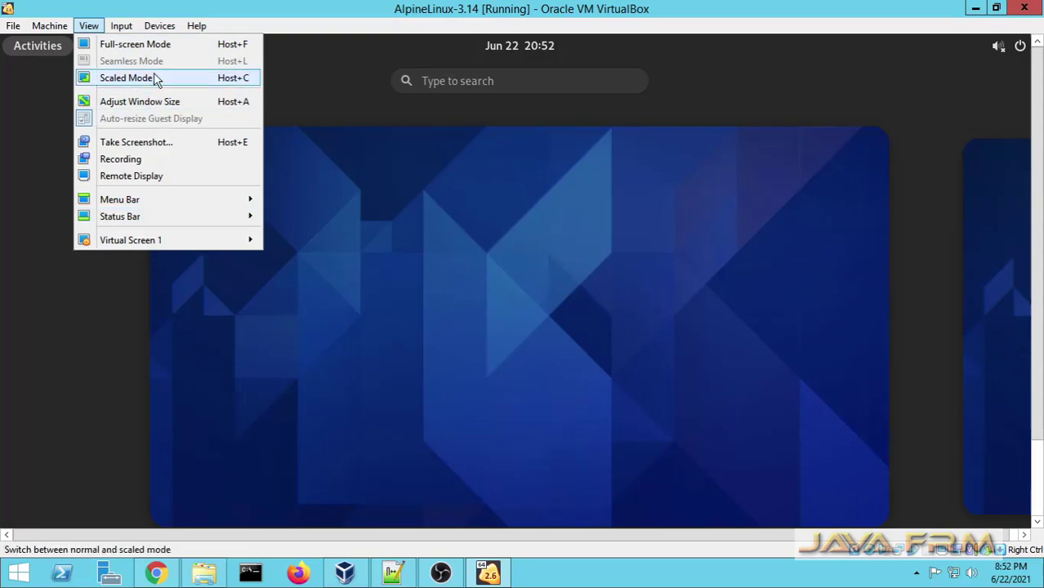
{"action": "left_click", "coordinate": [160, 53]}
{"action": "left_click", "coordinate": [483, 347]}
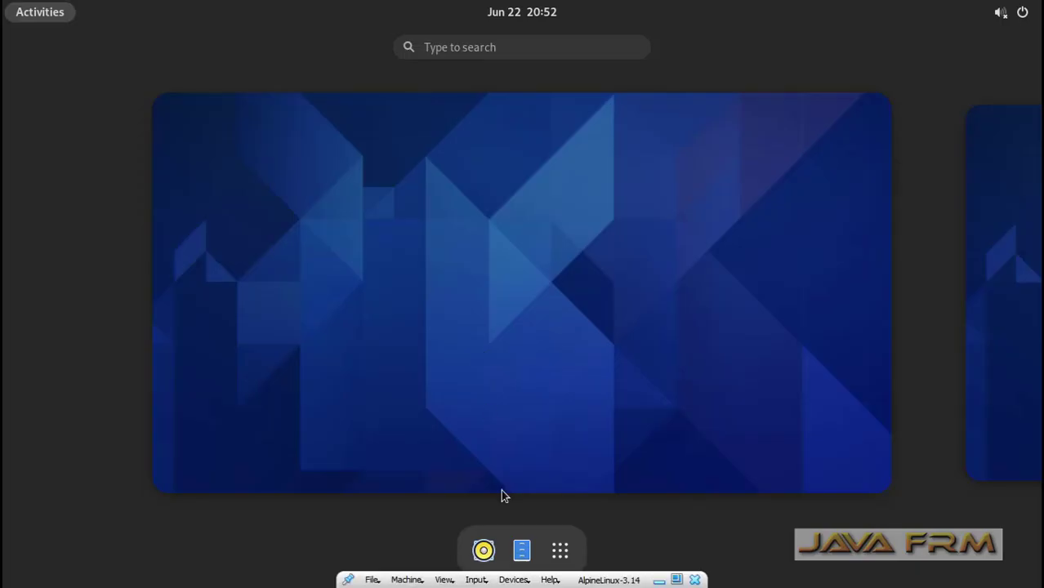
Launch Fonts from the application list and look through the whole list of installed fonts.
{"action": "left_click", "coordinate": [559, 551]}
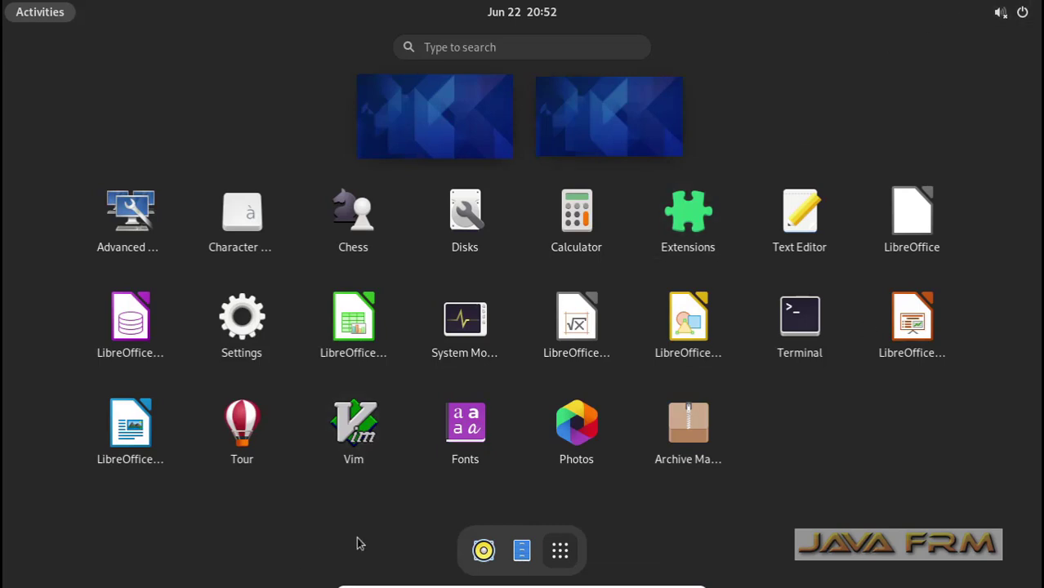
{"action": "left_click", "coordinate": [462, 454]}
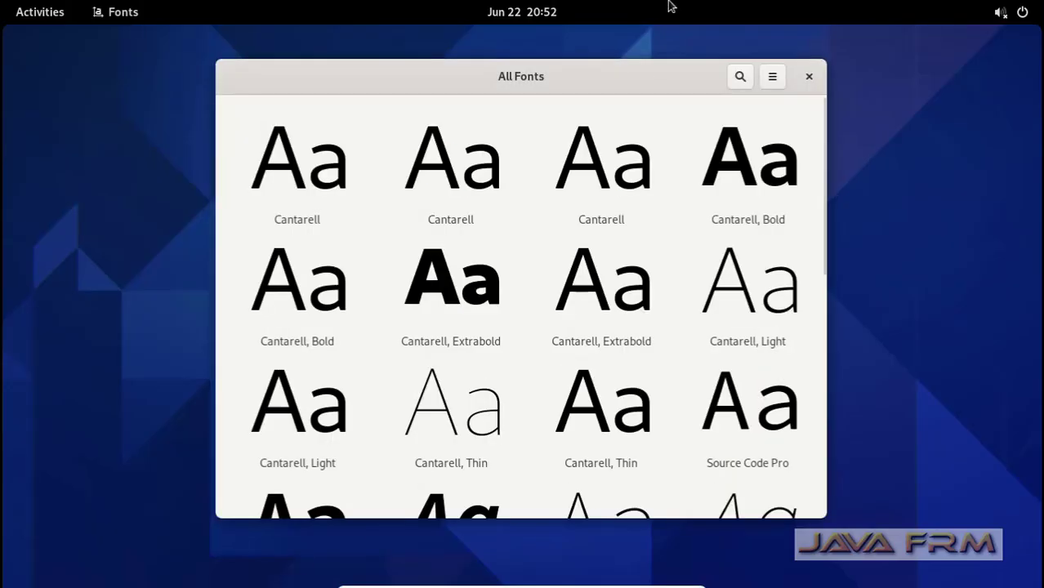
{"action": "scroll", "coordinate": [500, 286], "scroll_direction": "down", "scroll_amount": 10}
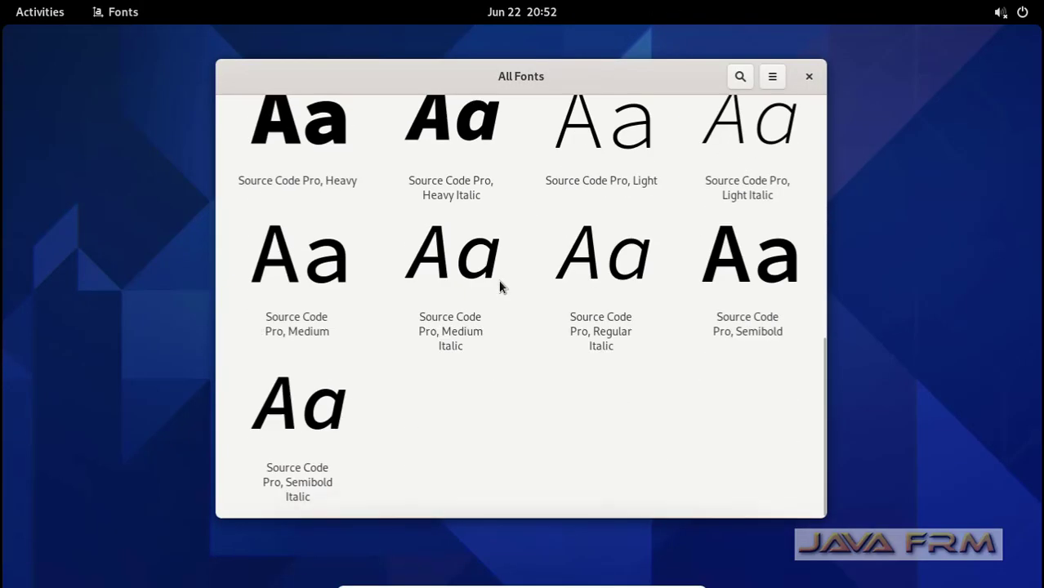
{"action": "scroll", "coordinate": [499, 281], "scroll_direction": "up", "scroll_amount": 10}
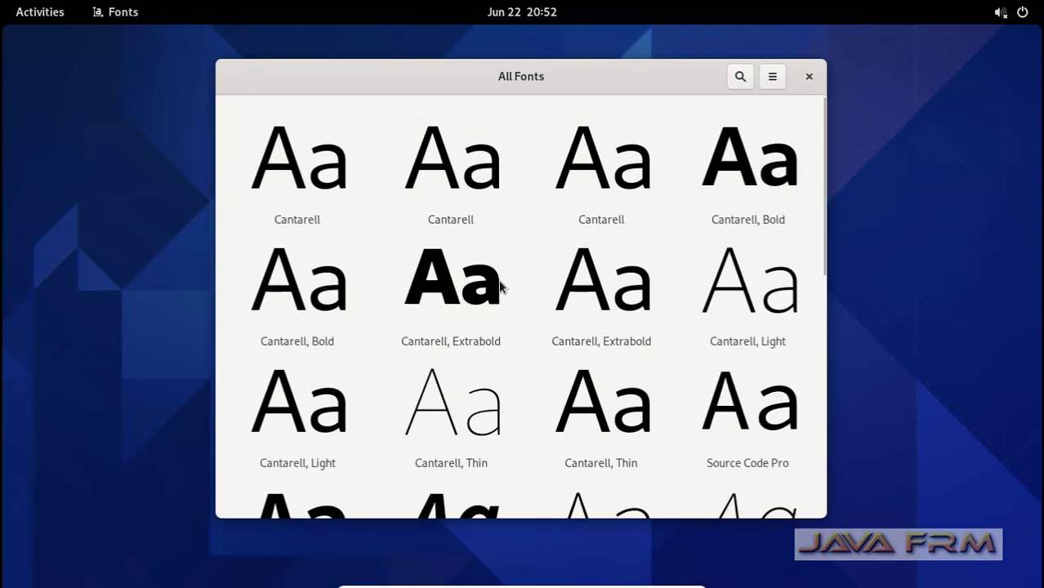
Preview the Cantarell Regular and Source Code Pro Medium Italic fonts, and close Fonts.
{"action": "left_click", "coordinate": [602, 204]}
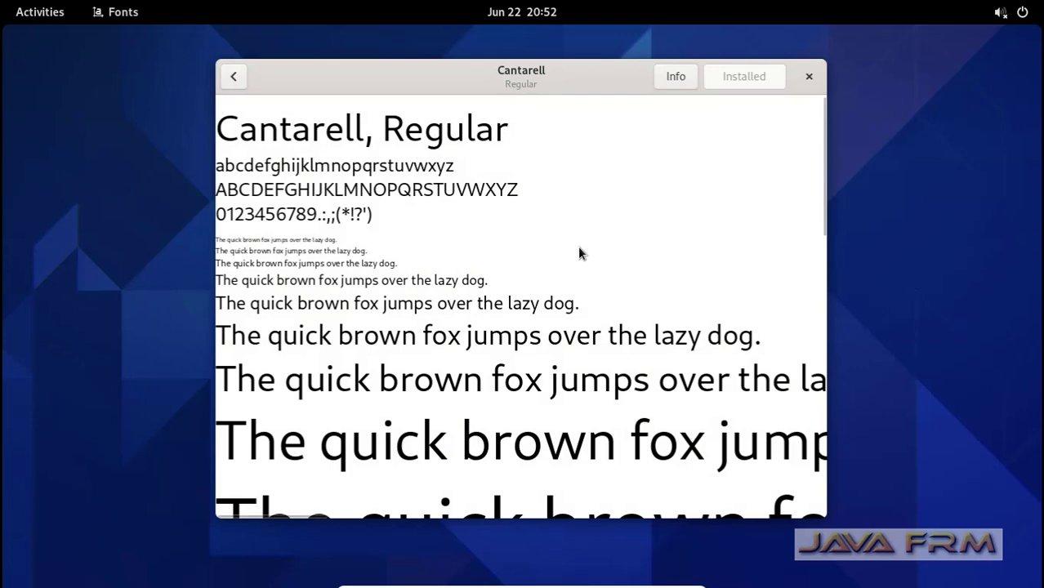
{"action": "left_click", "coordinate": [232, 78]}
{"action": "scroll", "coordinate": [447, 229], "scroll_direction": "down", "scroll_amount": 10}
{"action": "left_click", "coordinate": [459, 259]}
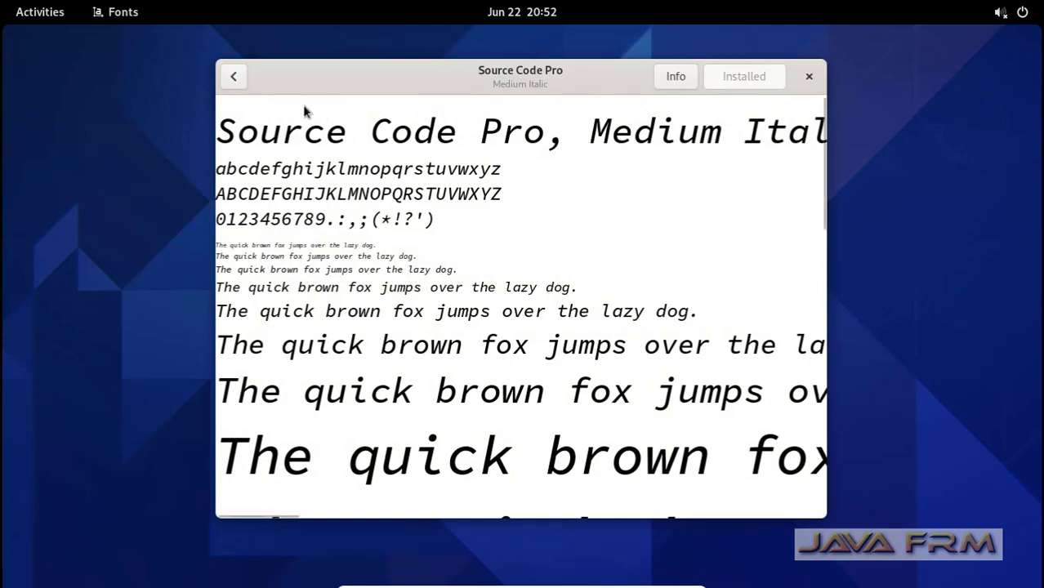
{"action": "left_click", "coordinate": [238, 86]}
{"action": "scroll", "coordinate": [469, 422], "scroll_direction": "up", "scroll_amount": 10}
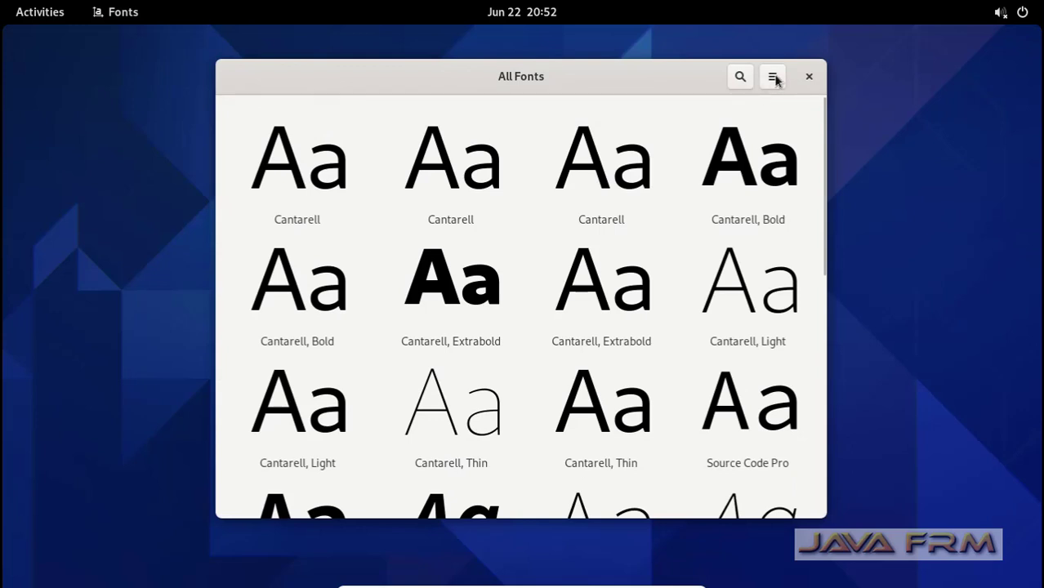
{"action": "left_click", "coordinate": [809, 78]}
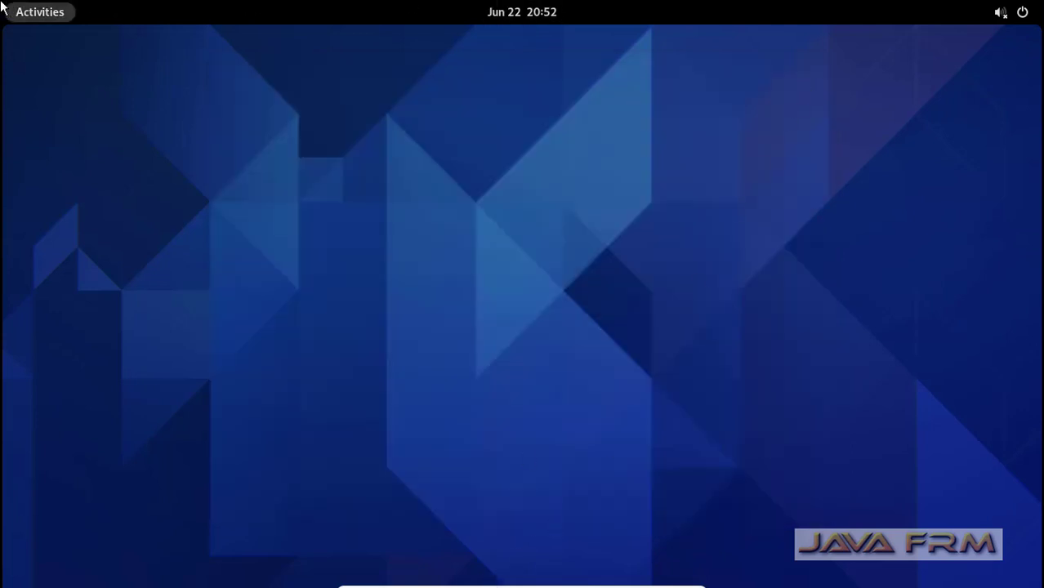
Launch Photos from the application list, view its albums and favorites, and close it.
{"action": "left_click", "coordinate": [29, 18]}
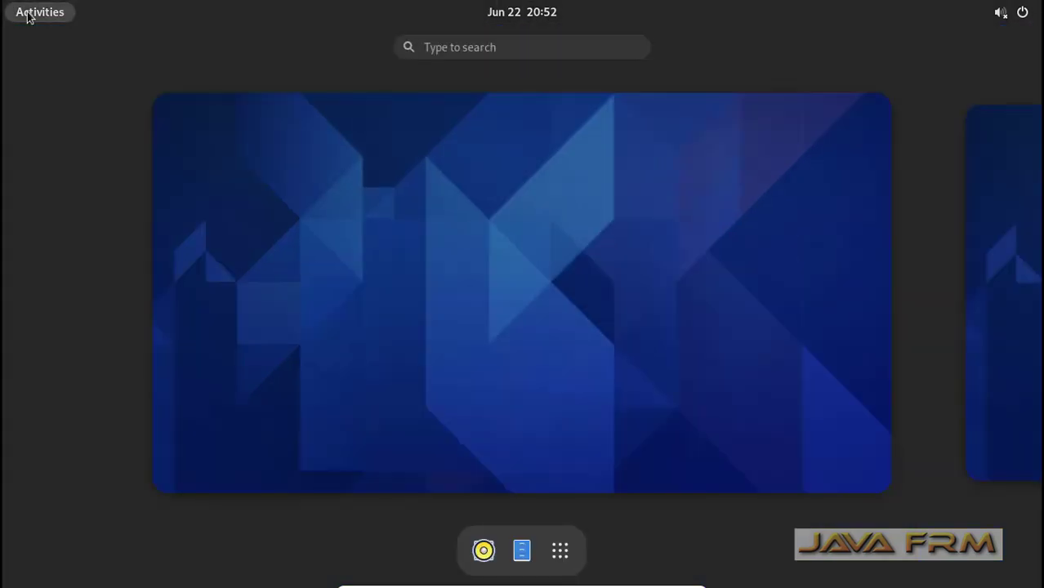
{"action": "left_click", "coordinate": [573, 552]}
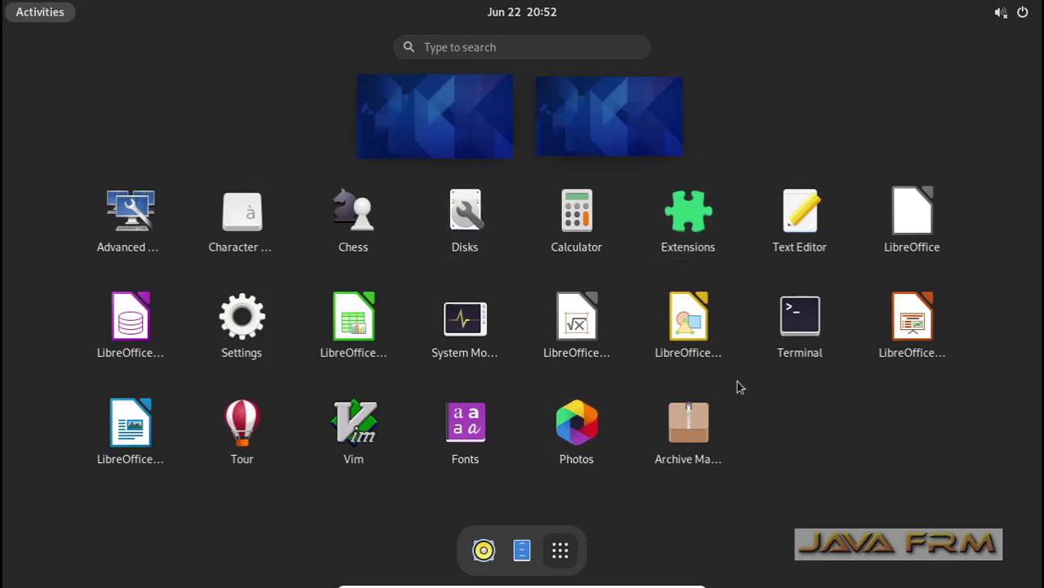
{"action": "left_click", "coordinate": [576, 445]}
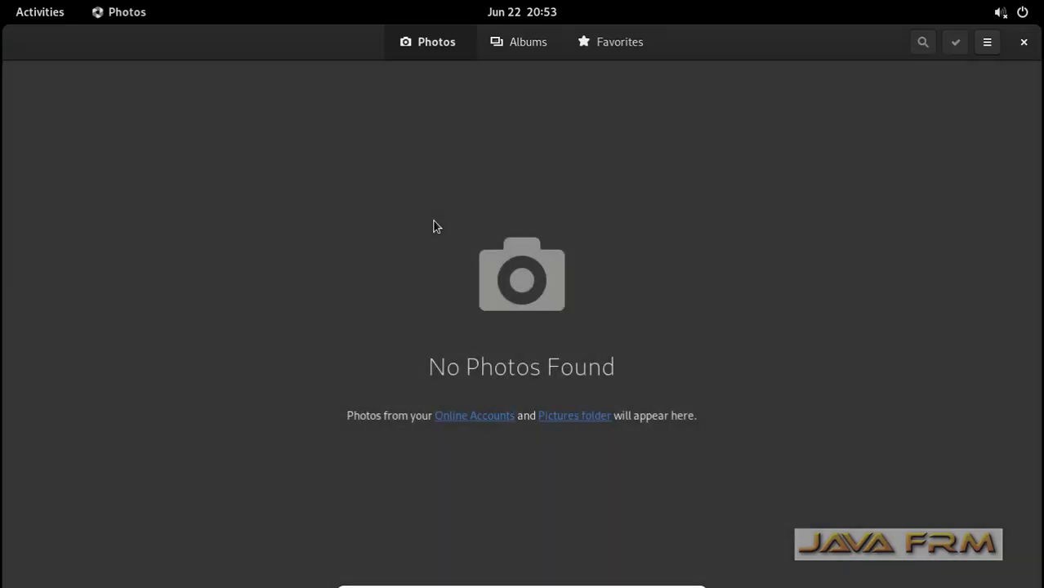
{"action": "left_click", "coordinate": [525, 49]}
{"action": "left_click", "coordinate": [625, 47]}
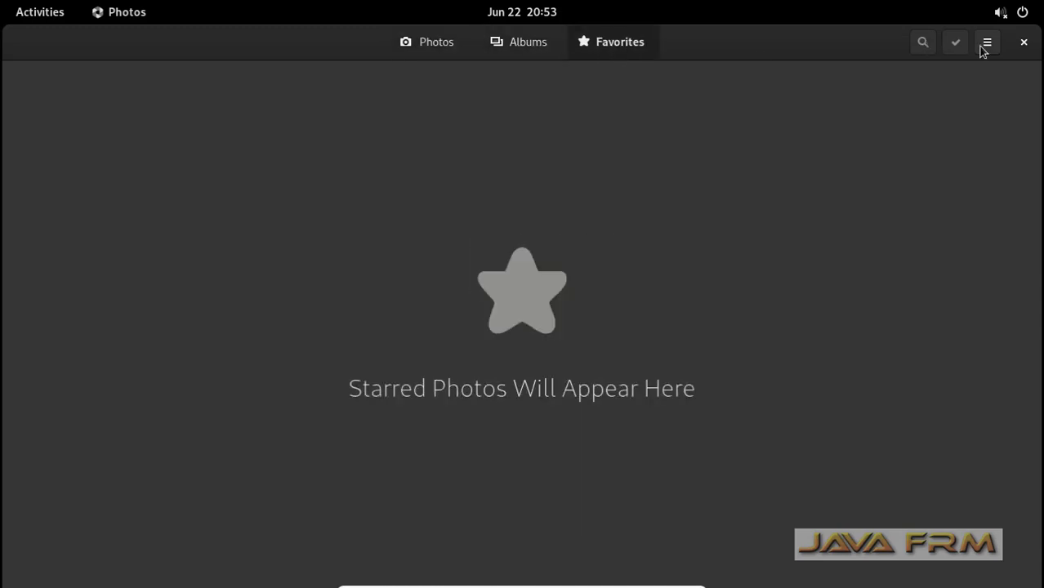
{"action": "left_click", "coordinate": [1024, 43]}
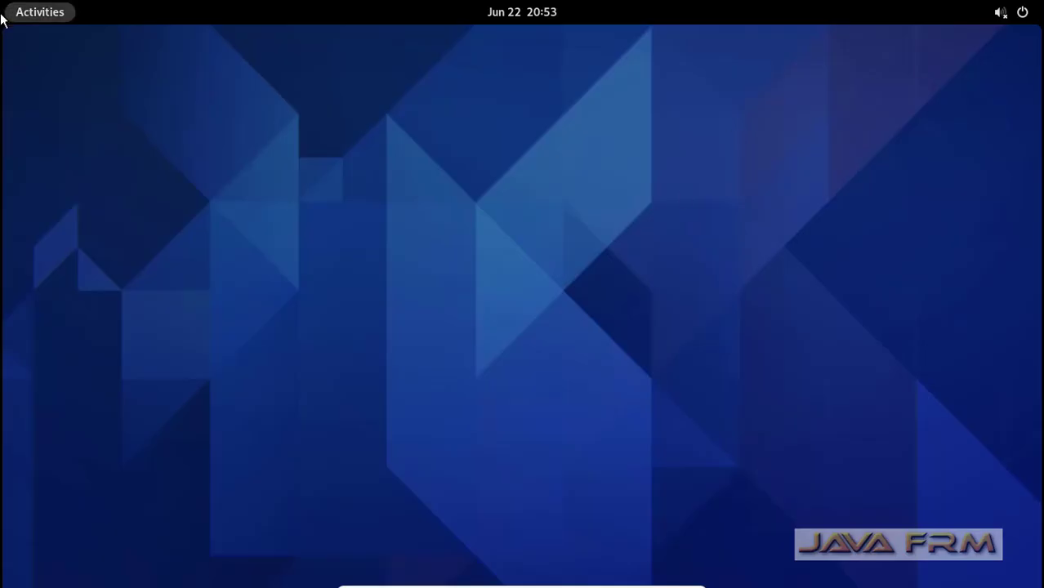
Launch Archive Manager from the application list and close it after viewing its empty window.
{"action": "left_click", "coordinate": [46, 18]}
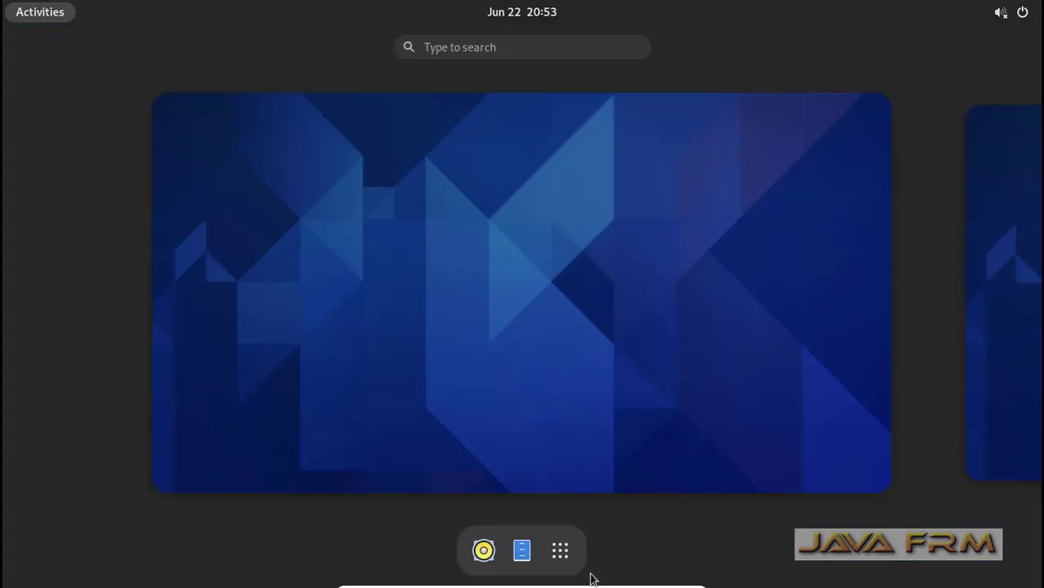
{"action": "left_click", "coordinate": [559, 555]}
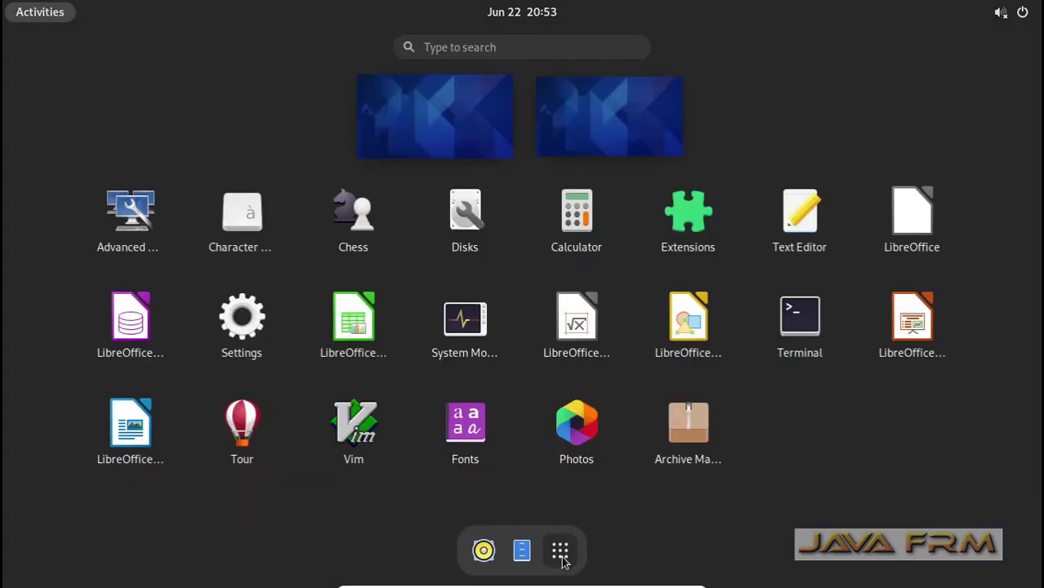
{"action": "left_click", "coordinate": [704, 414]}
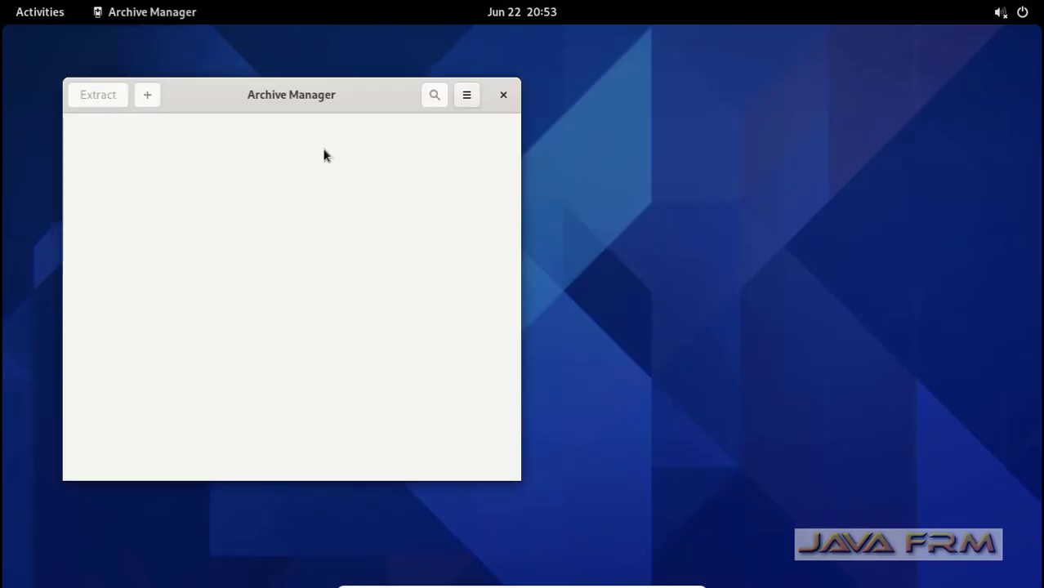
{"action": "left_click", "coordinate": [501, 96]}
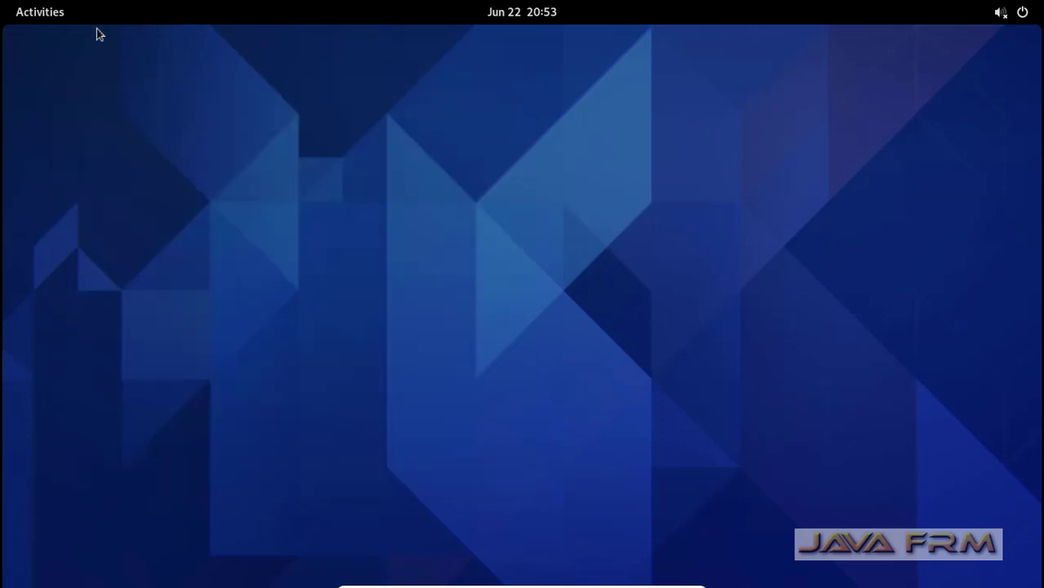
Show the full list of installed applications.
{"action": "left_click", "coordinate": [33, 21]}
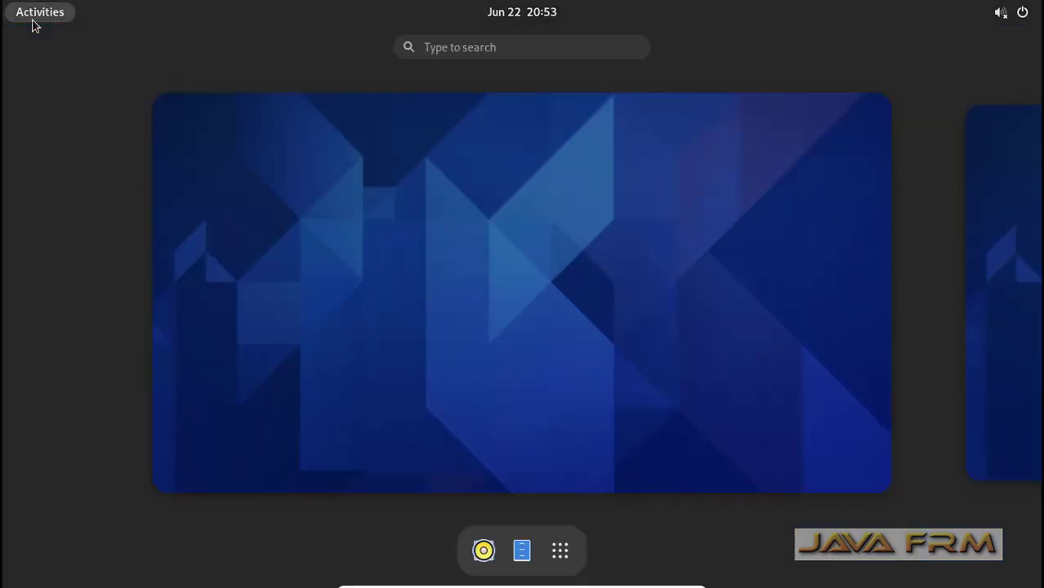
{"action": "left_click", "coordinate": [560, 552]}
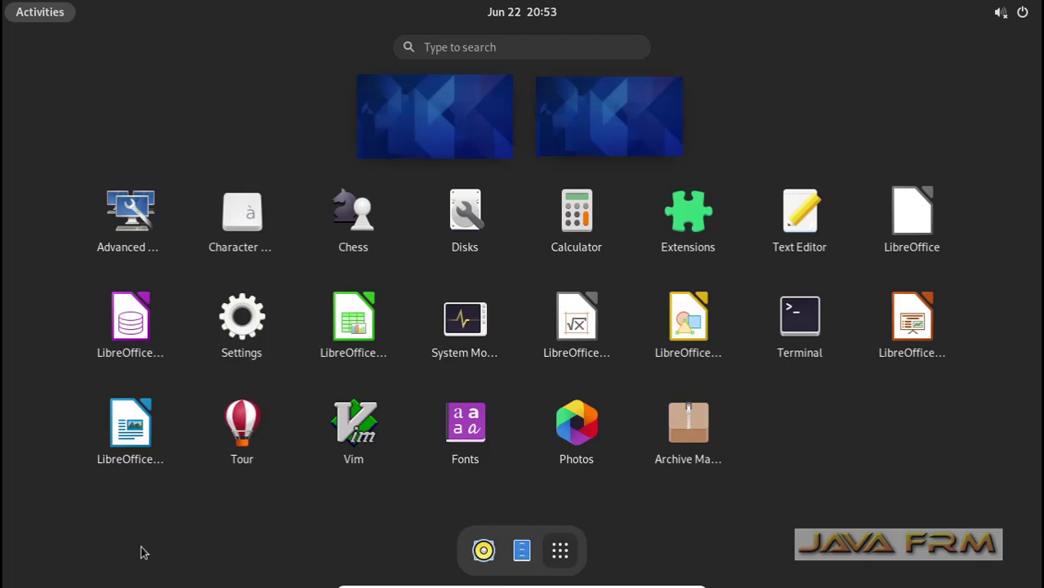